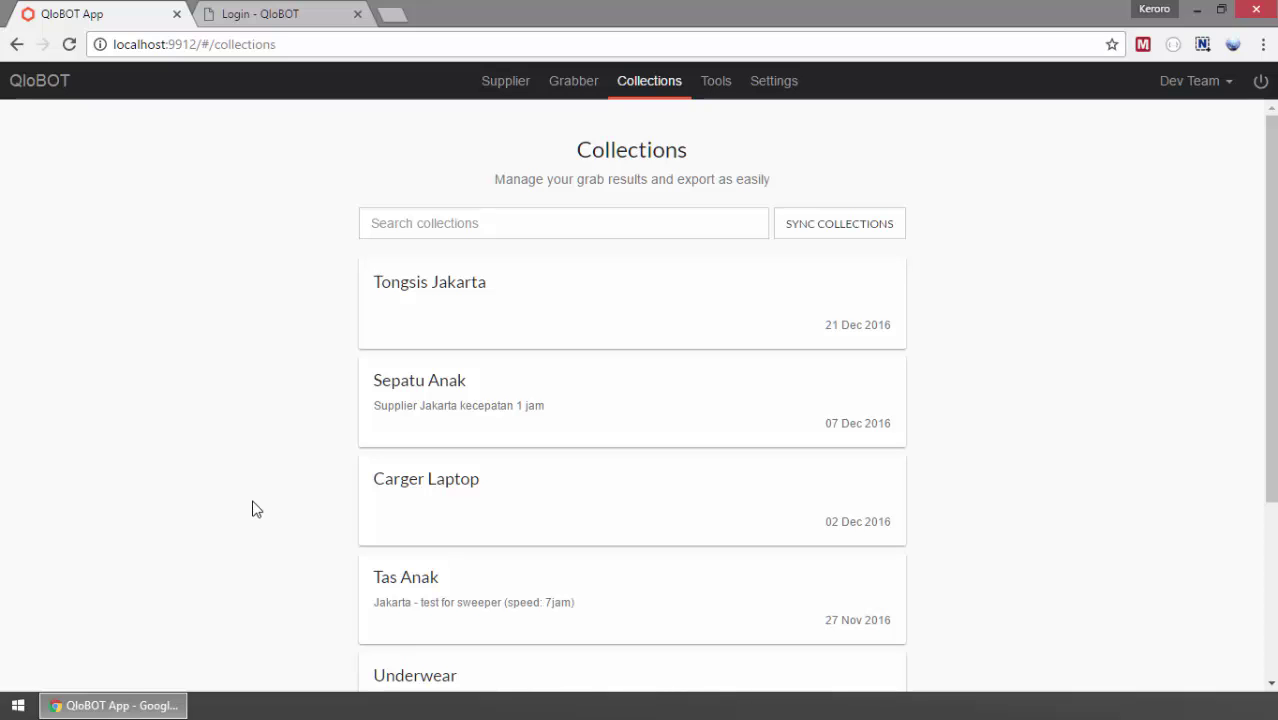
- Look through the full list of saved collections on the Collections page
scroll(253, 508, down, 3)
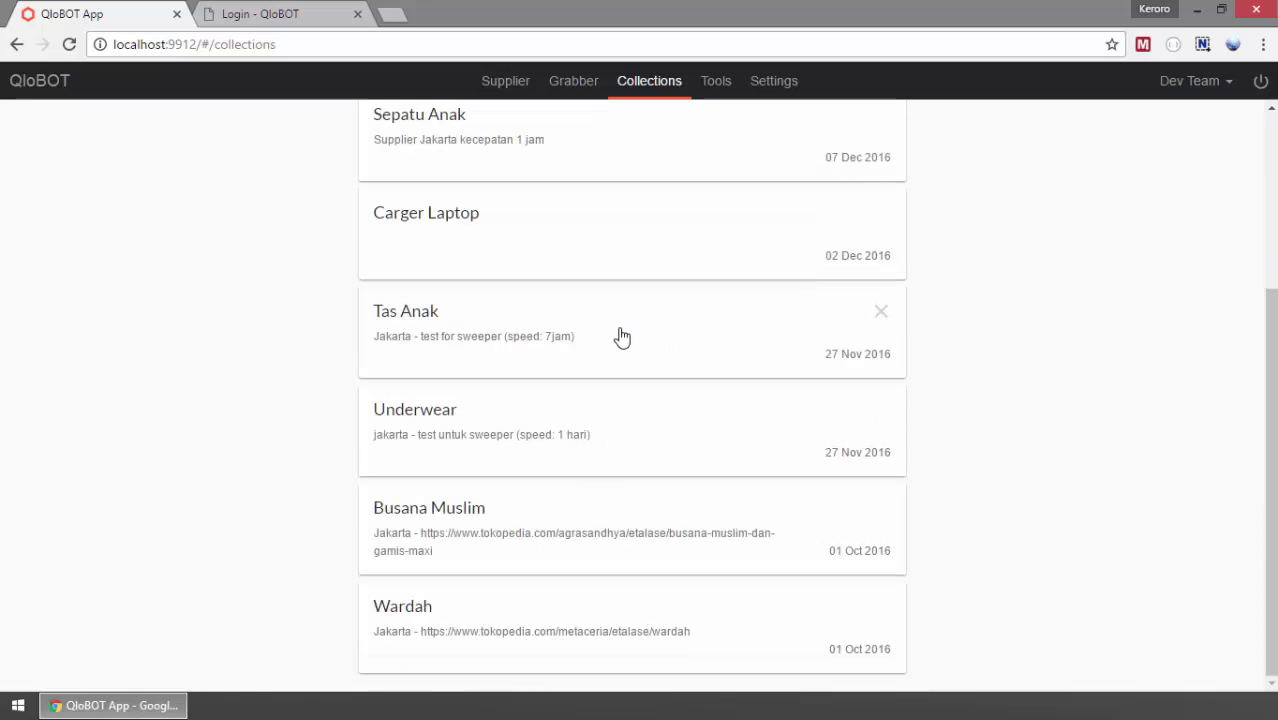
scroll(575, 502, up, 1)
scroll(575, 502, up, 2)
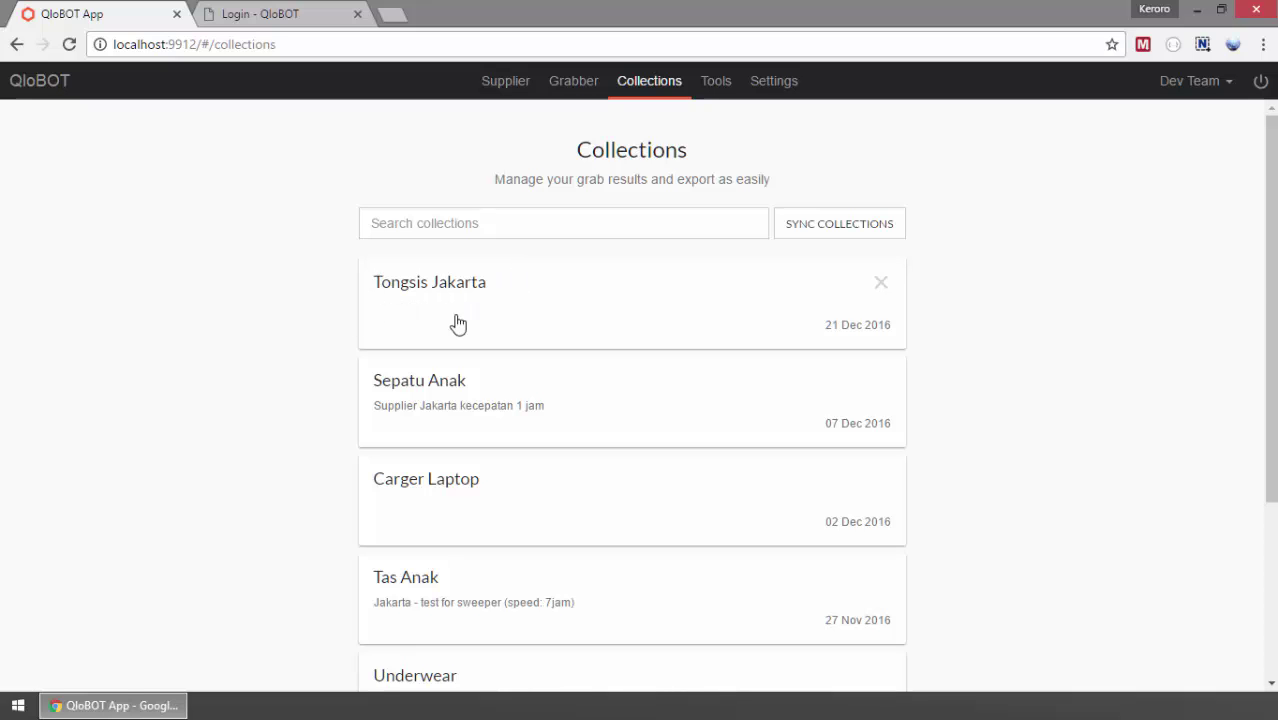
scroll(452, 327, down, 3)
scroll(536, 351, up, 3)
scroll(844, 337, down, 3)
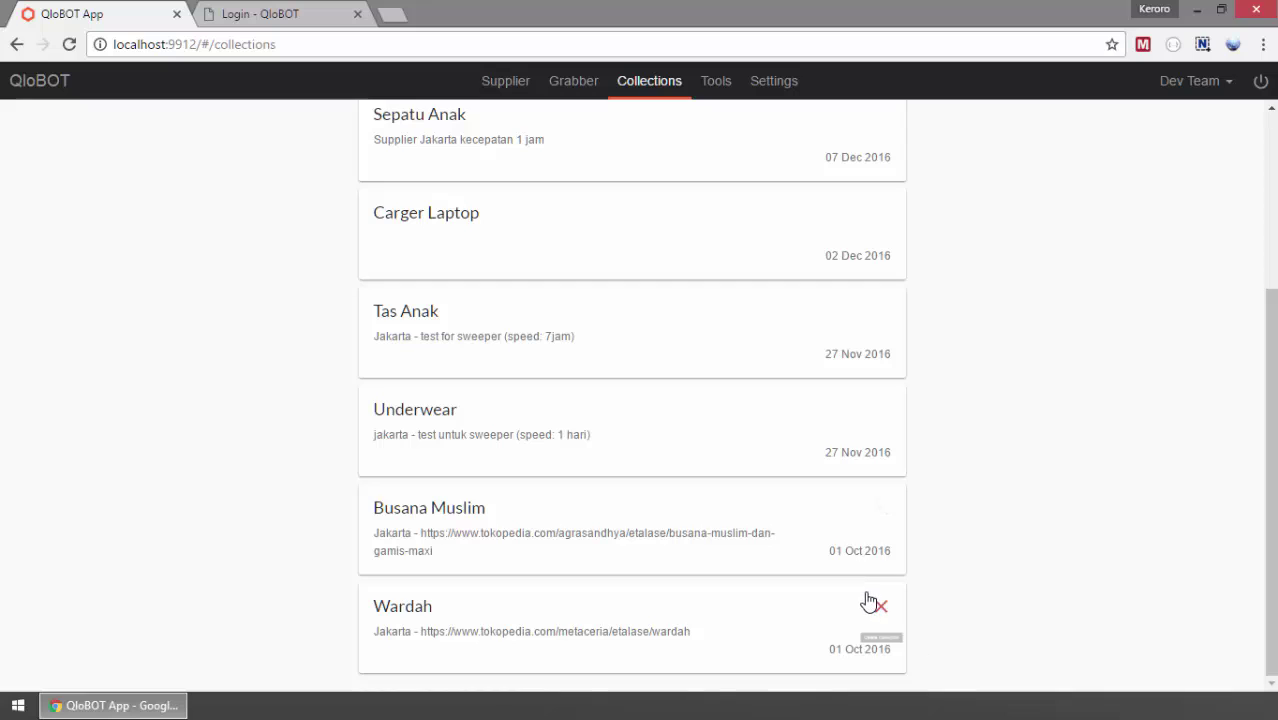
scroll(858, 440, up, 3)
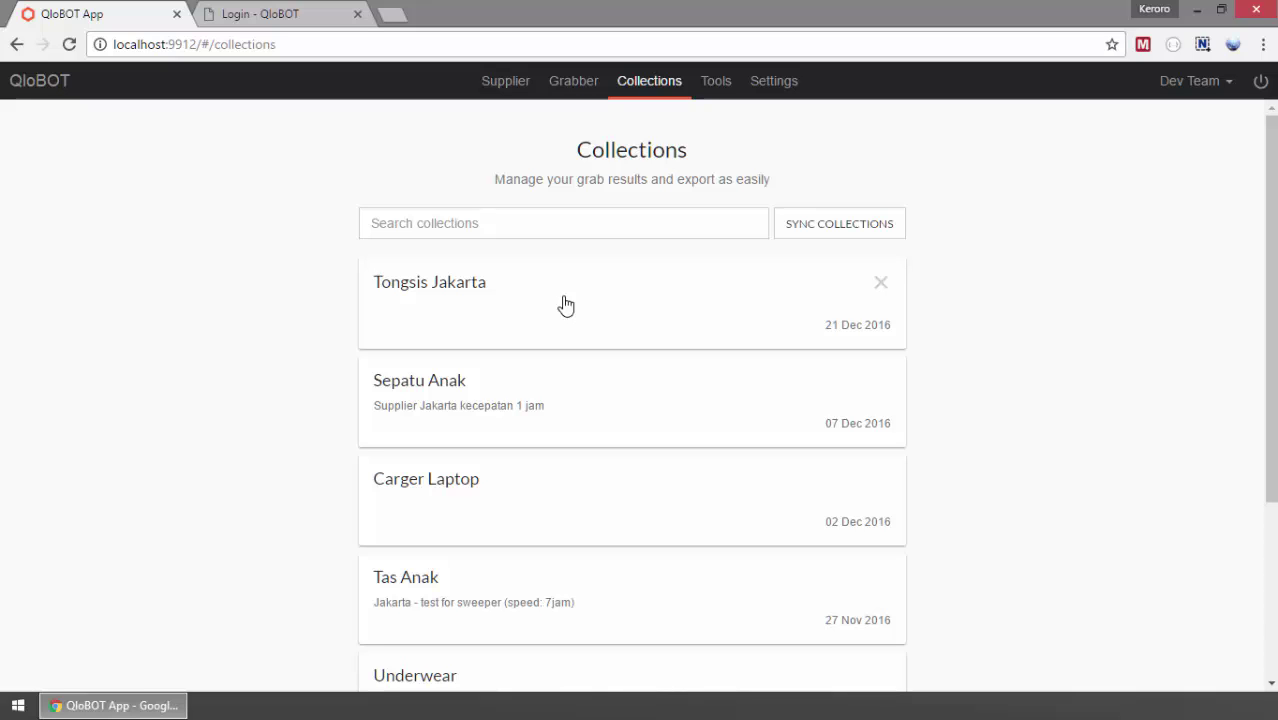
- Open the Wardah collection, view the source page of Wardah Nude Lipstick, and return to the collections list
scroll(562, 305, down, 3)
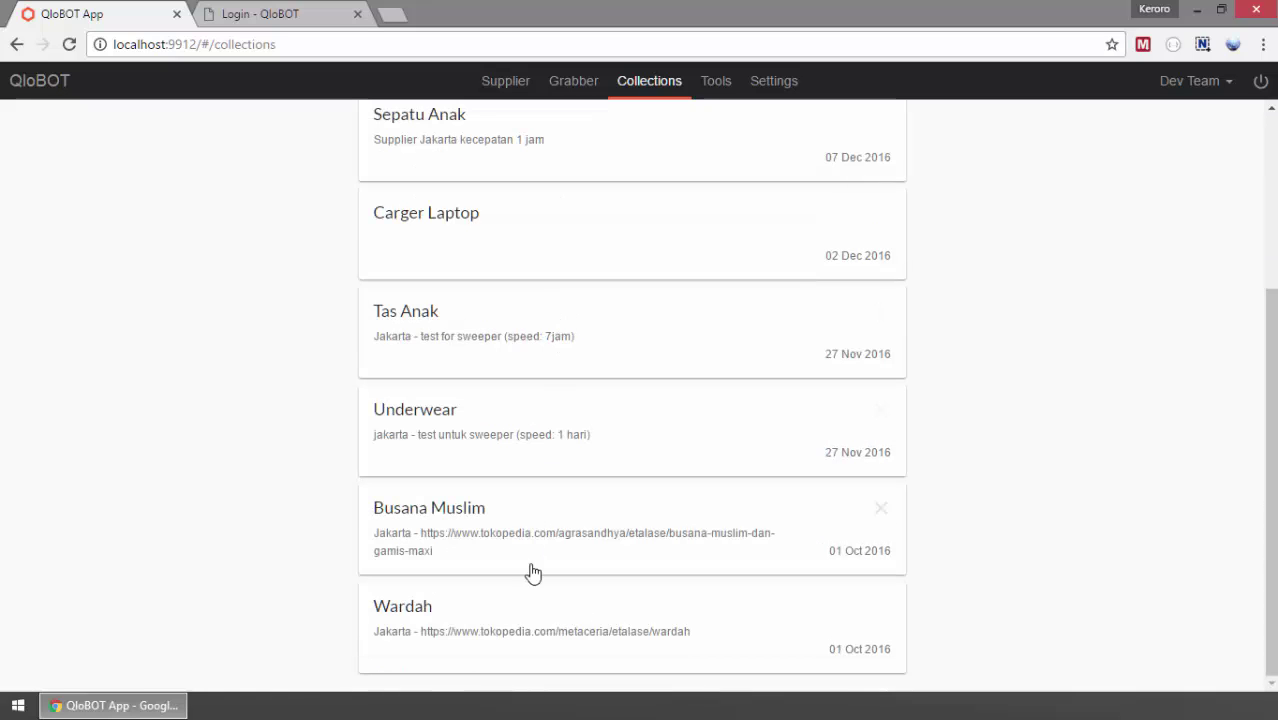
click(528, 612)
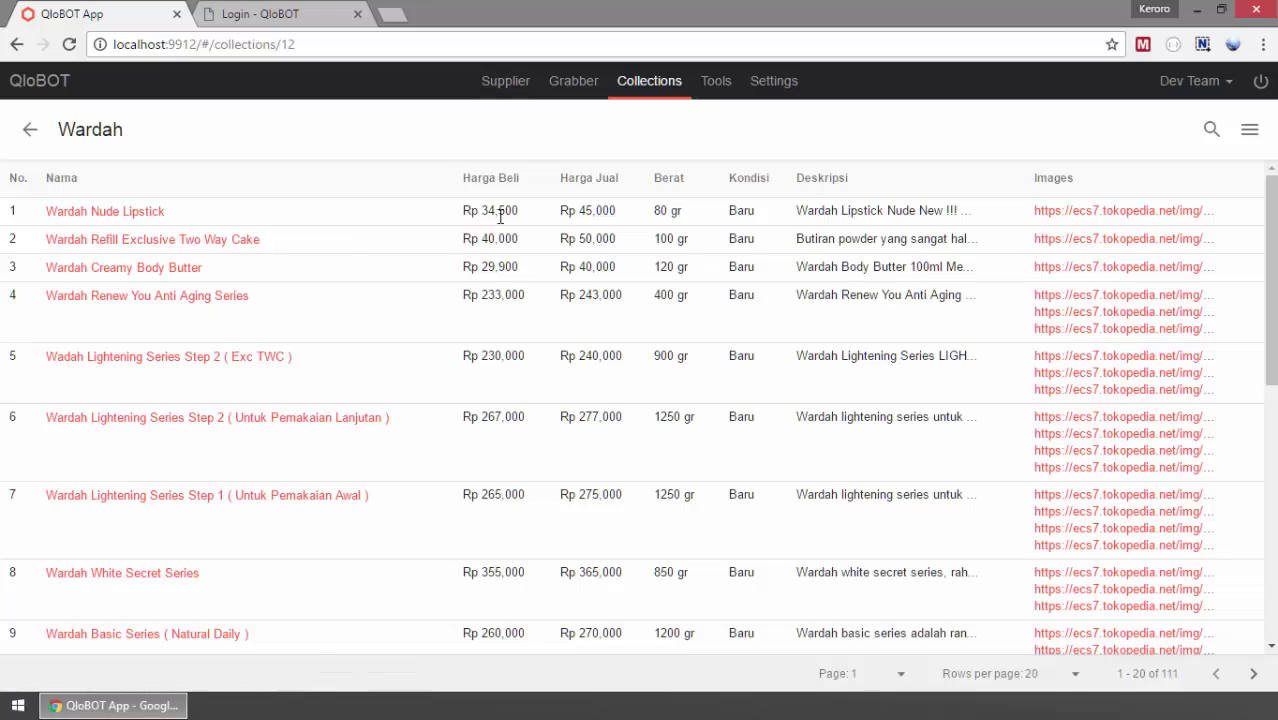
click(148, 214)
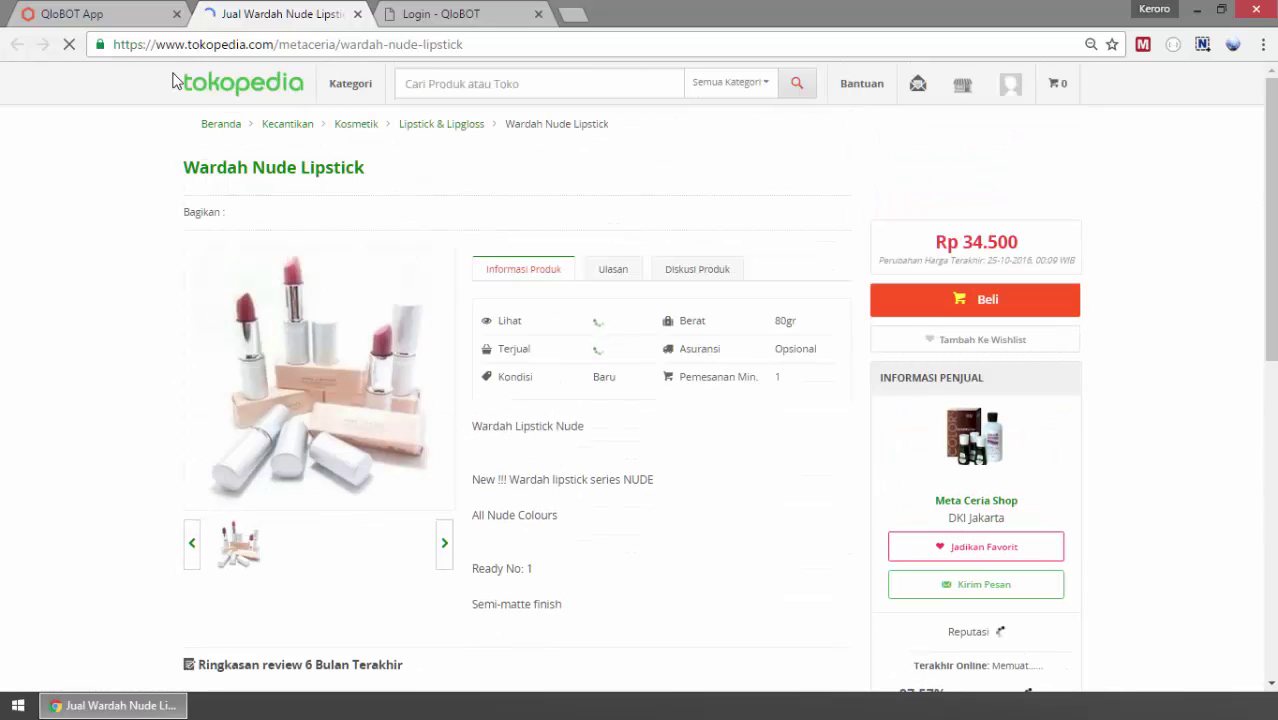
middle_click(243, 14)
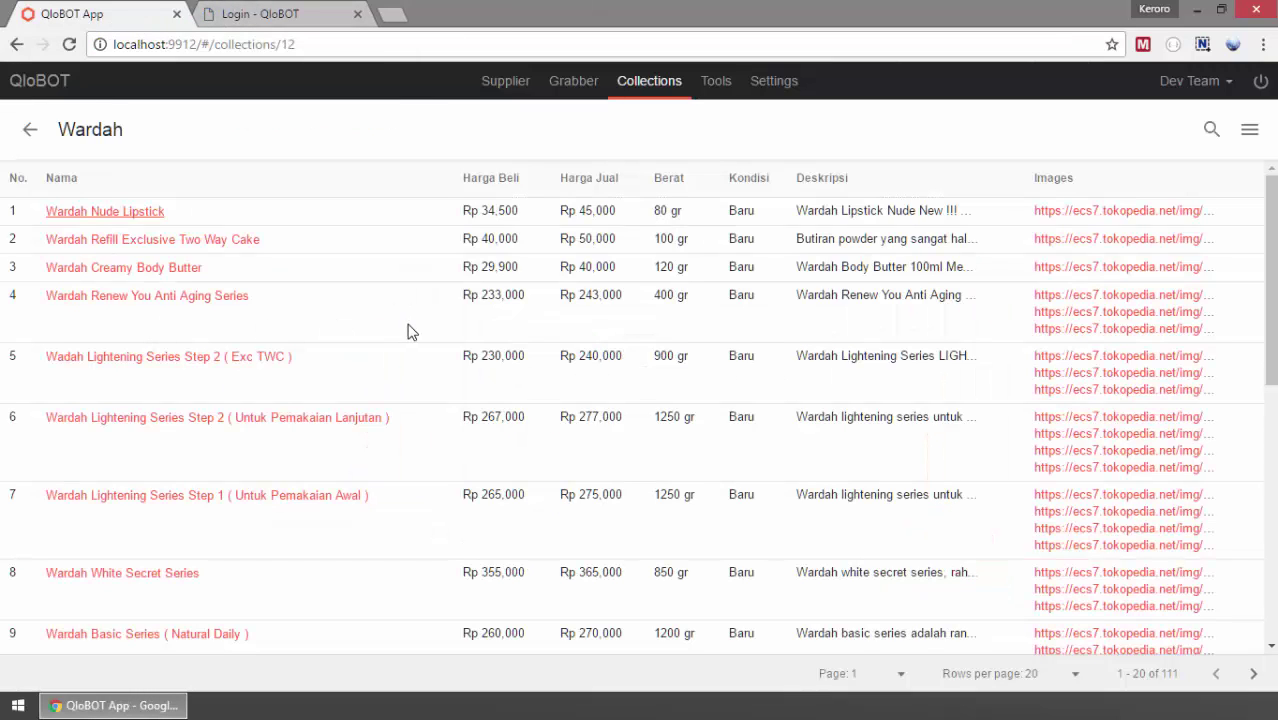
click(29, 131)
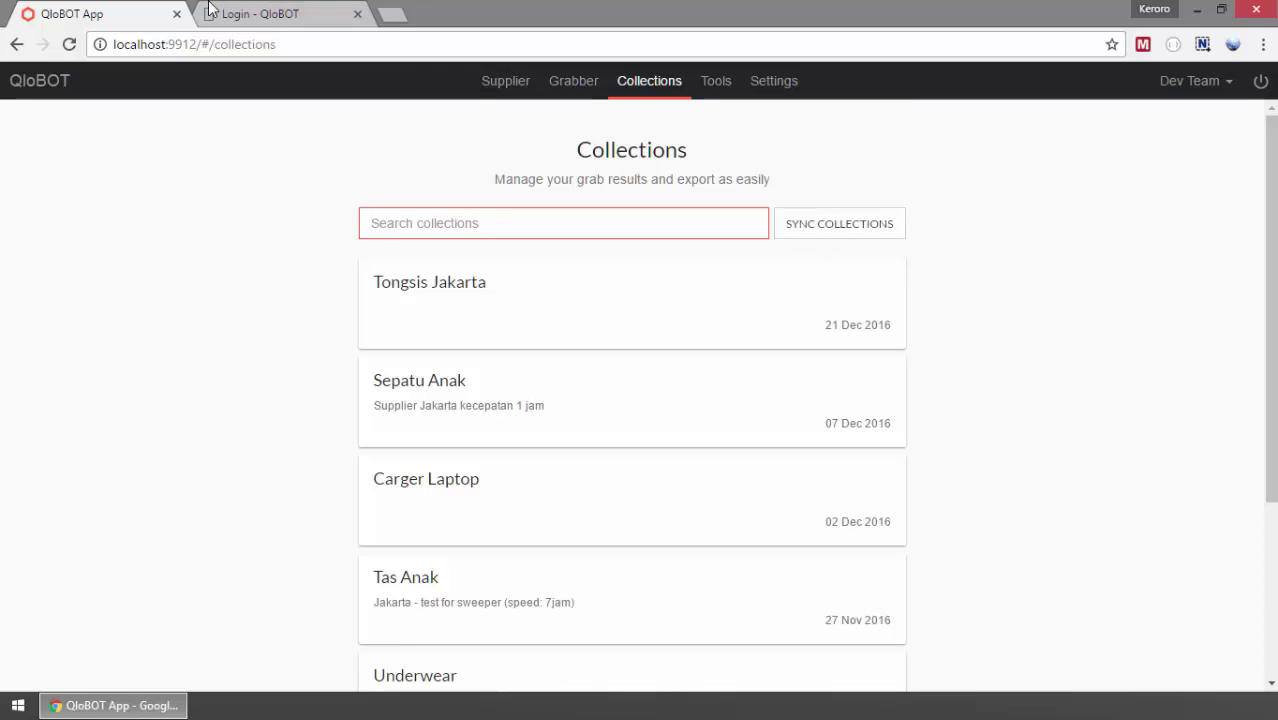
click(248, 12)
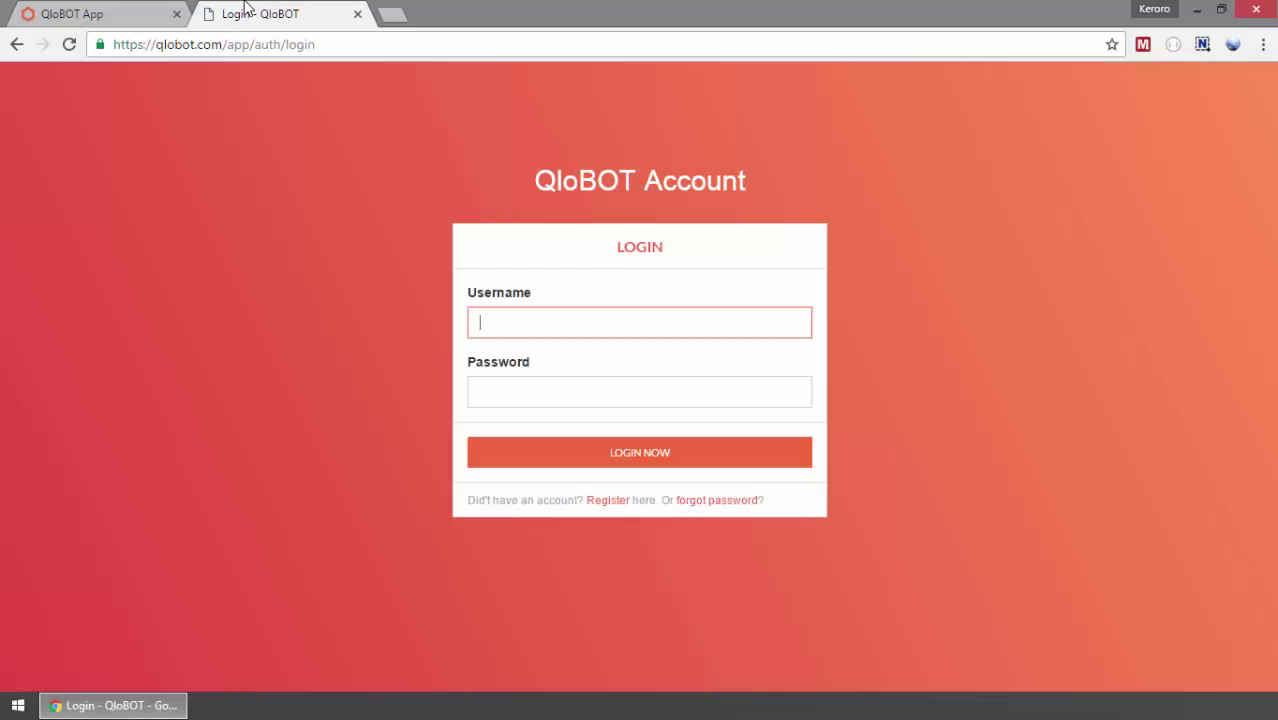
click(112, 12)
drag(655, 145, 839, 177)
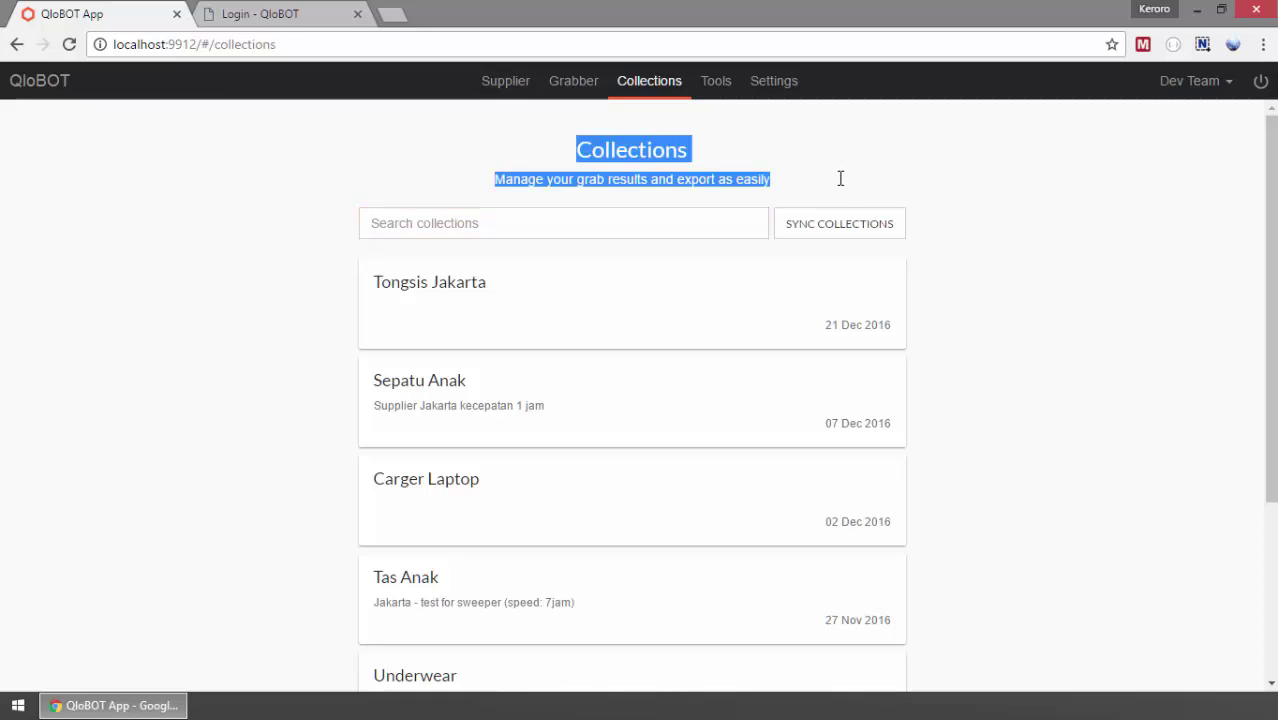
click(840, 185)
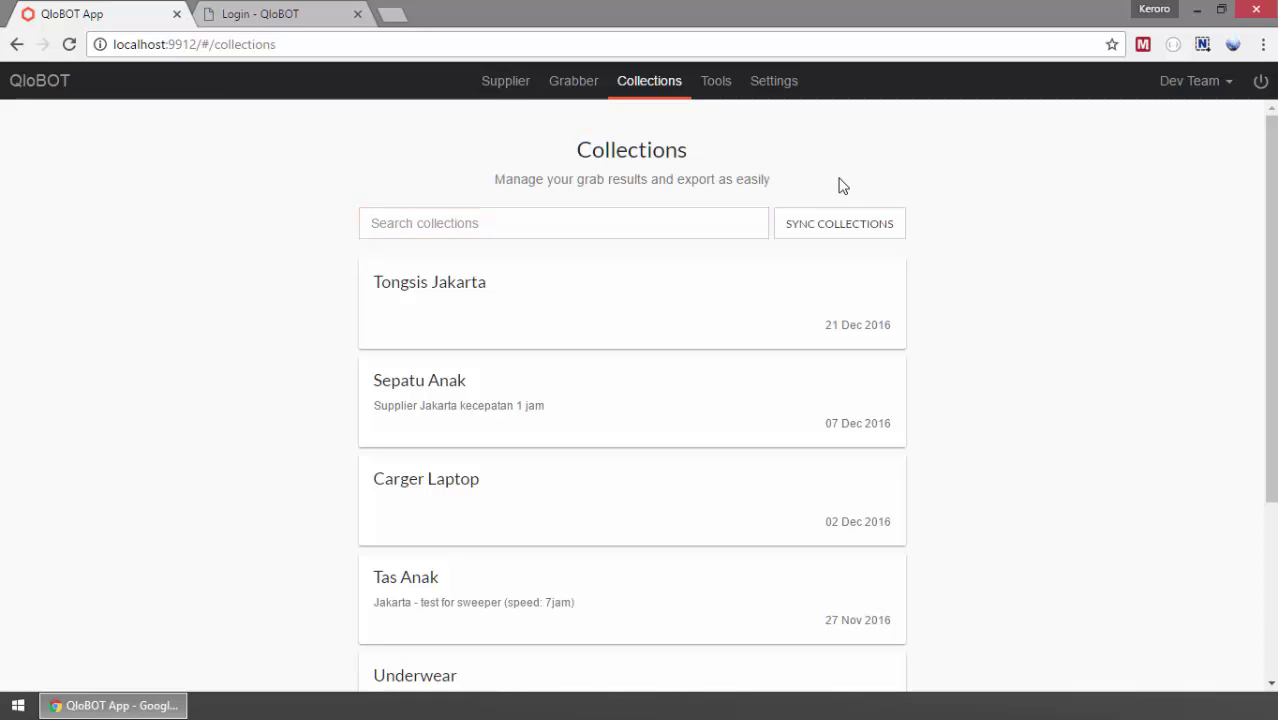
scroll(602, 275, down, 3)
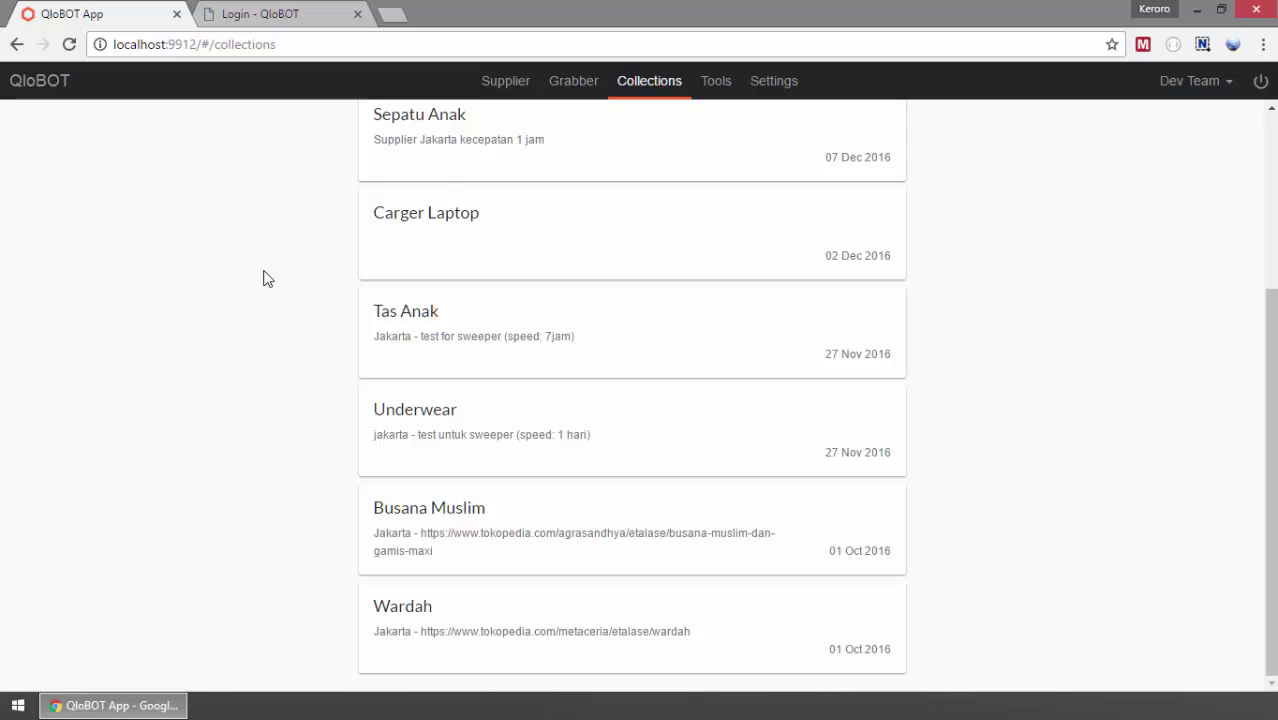
scroll(276, 318, up, 3)
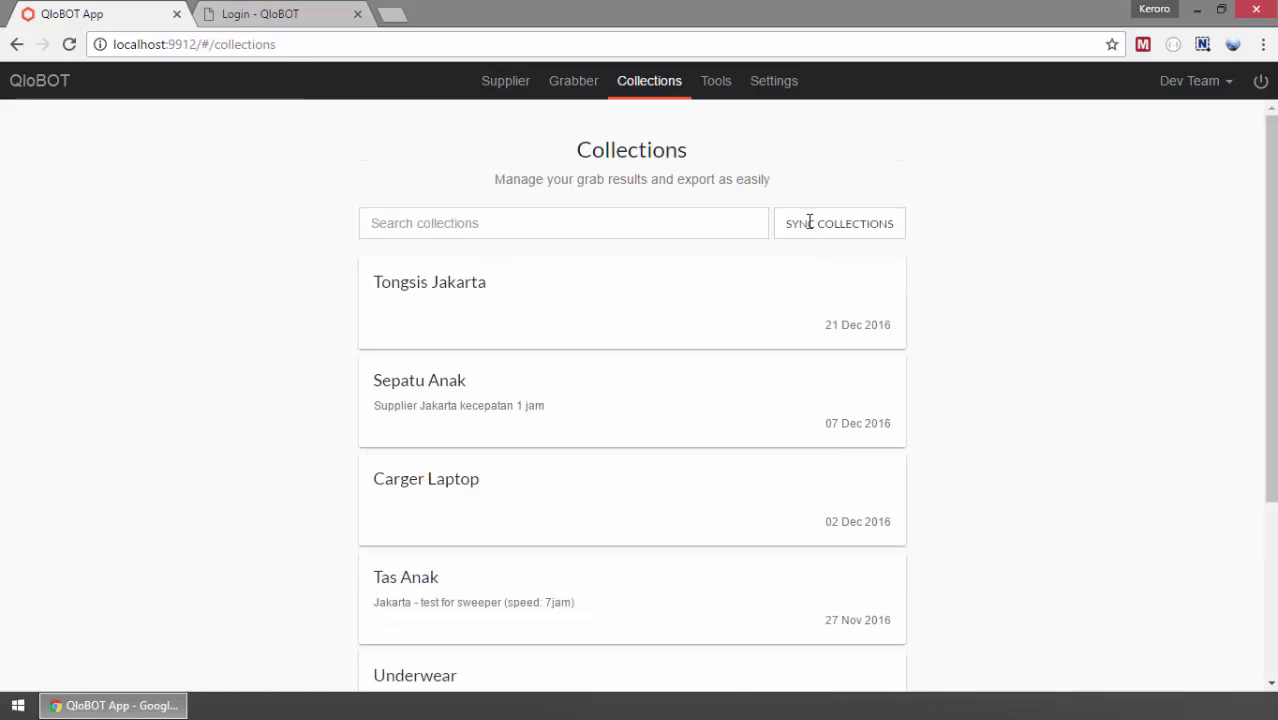
- Switch to the QloBOT website and log in with the account's username and password
click(318, 9)
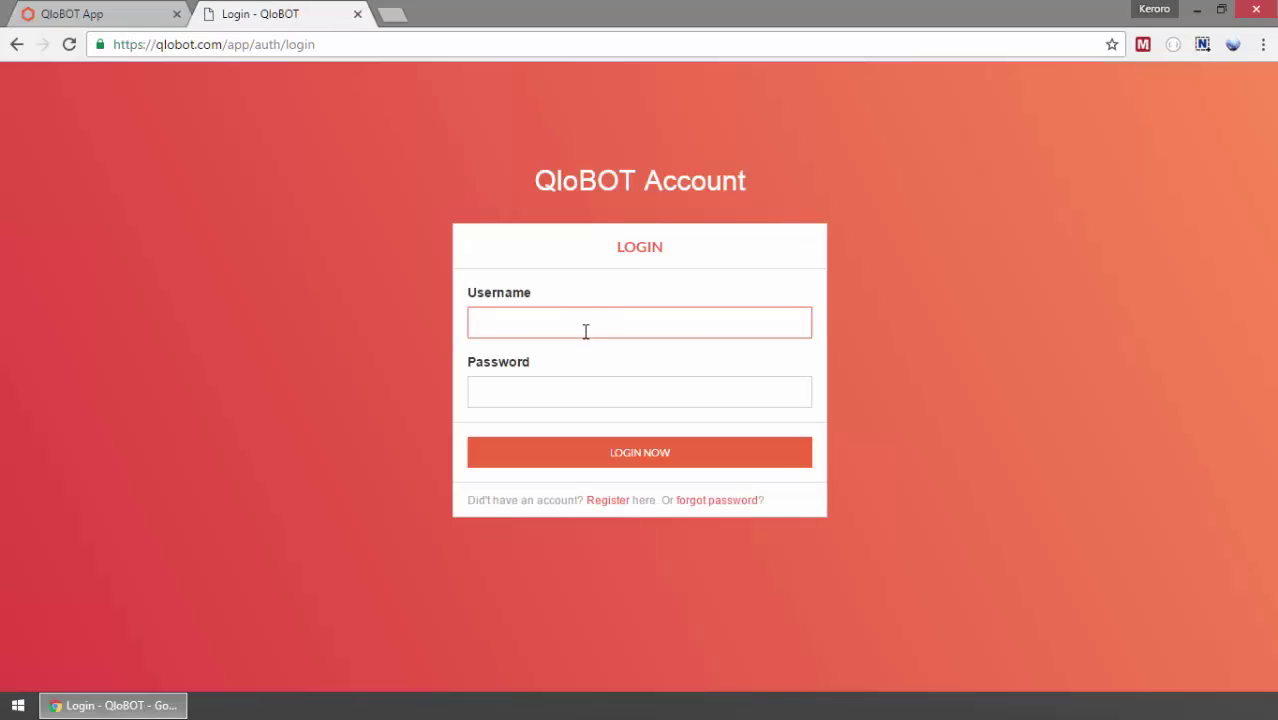
text(devteam)
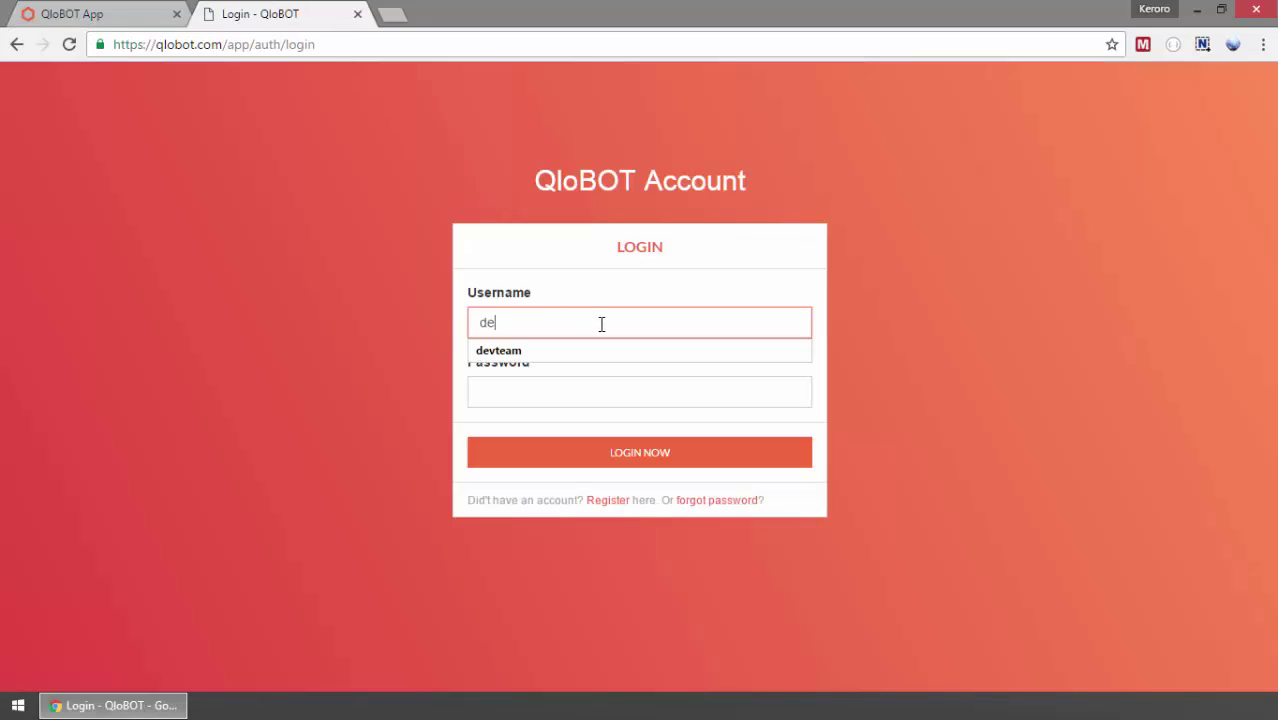
key(Down)
key(Tab)
text(•)
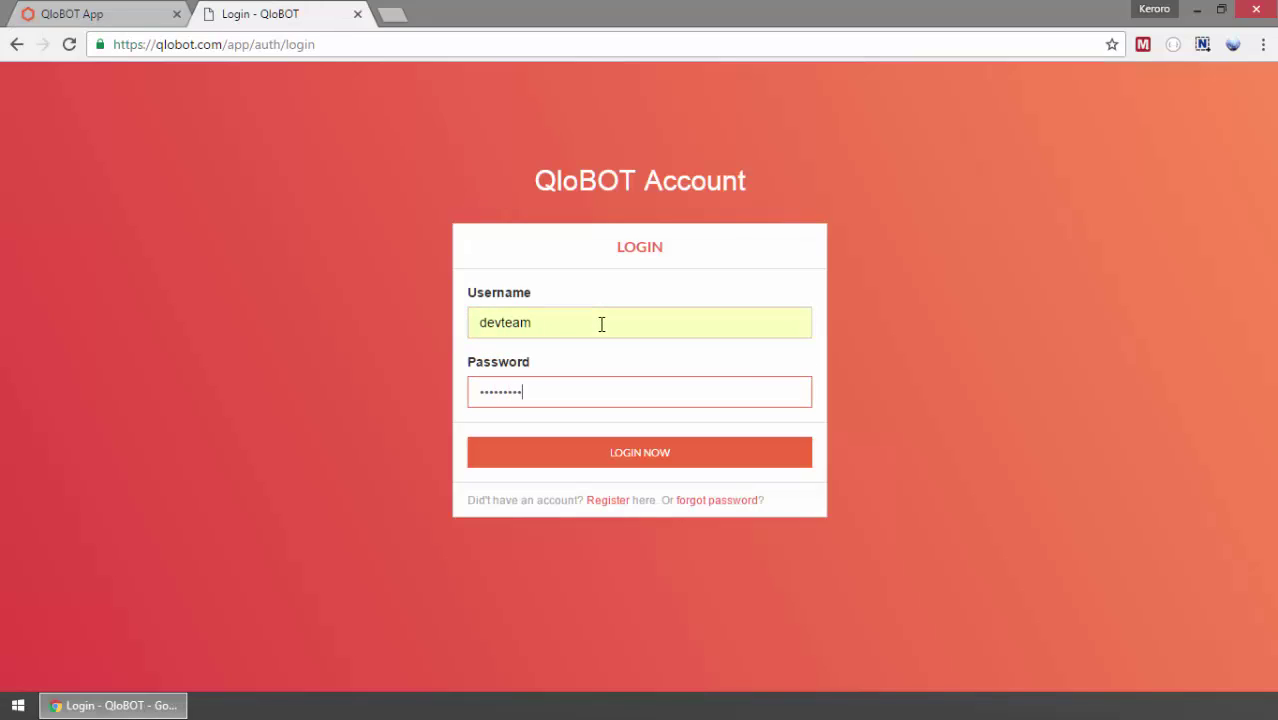
key(Return)
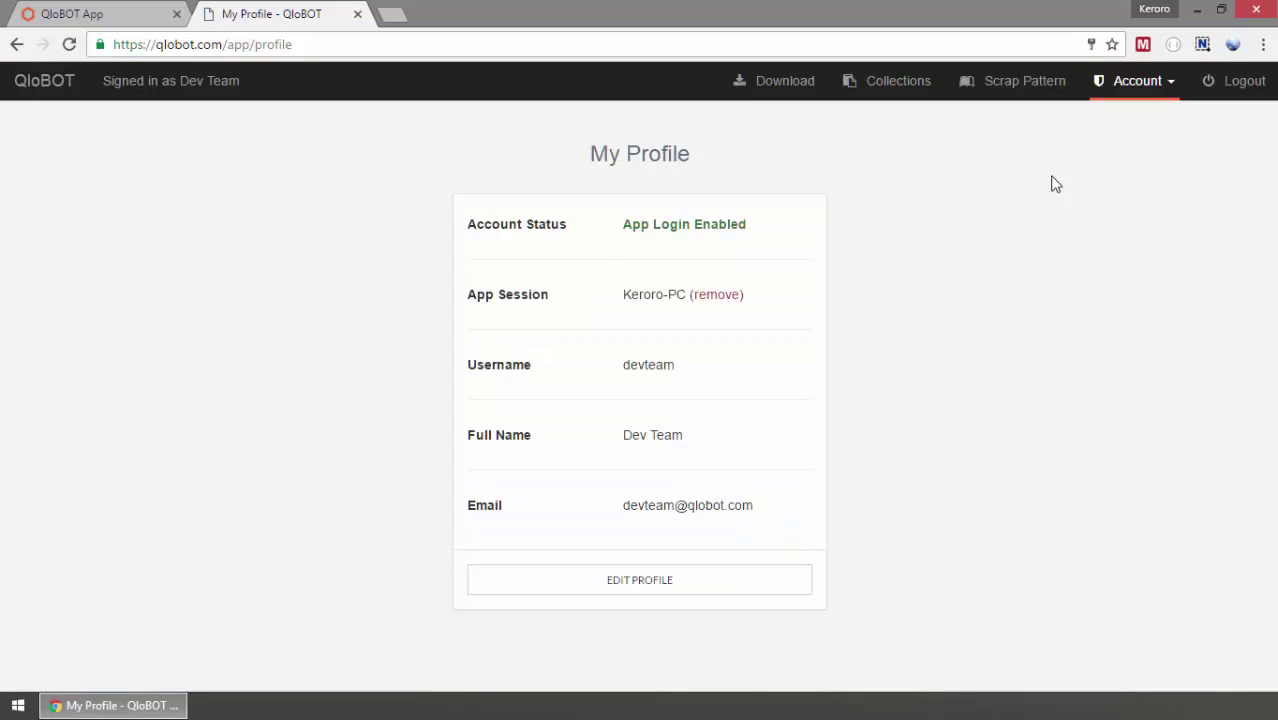
- View the website's collections, inspect the products in Tongsis Jakarta, and return to the collections list
click(913, 92)
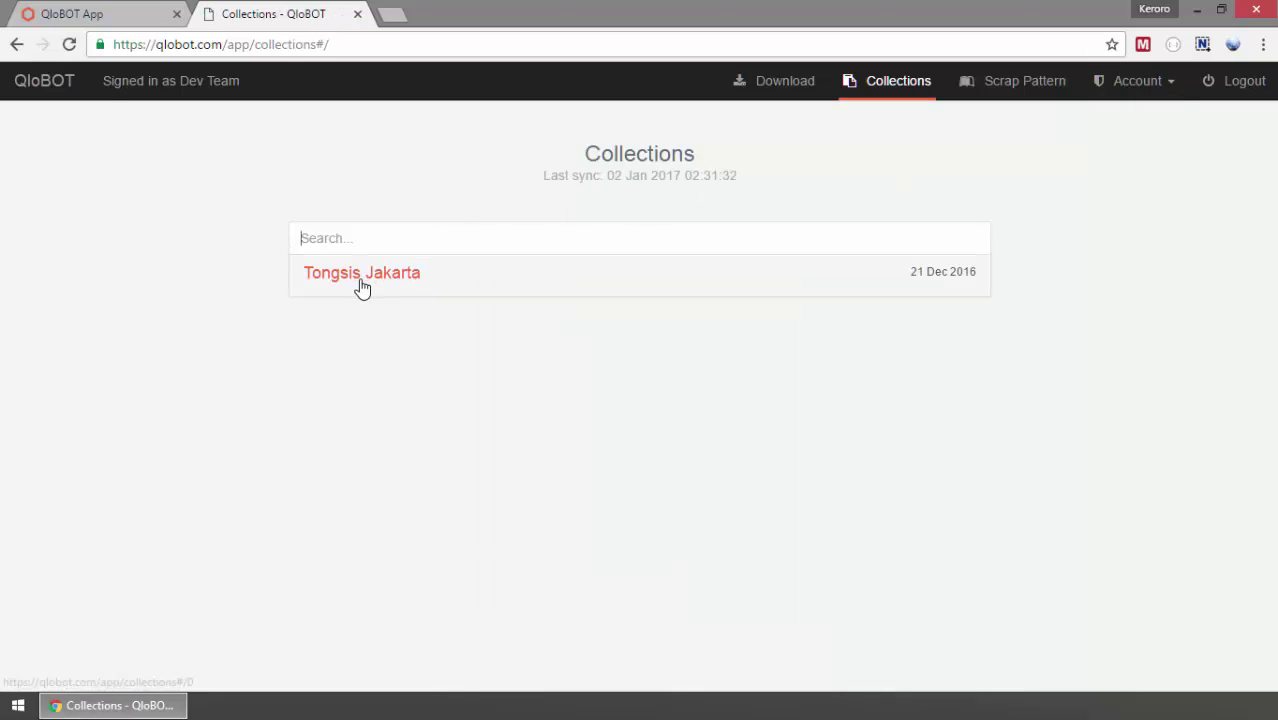
click(446, 280)
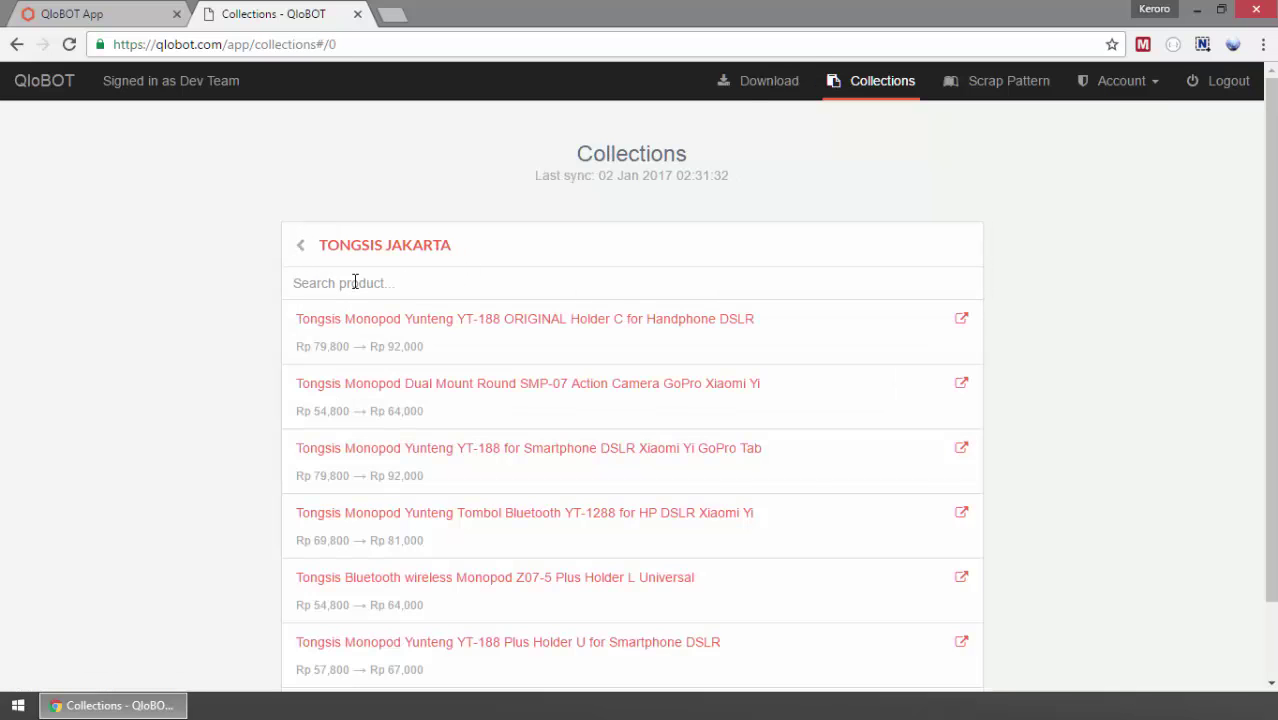
scroll(356, 286, down, 2)
scroll(528, 368, up, 2)
click(301, 250)
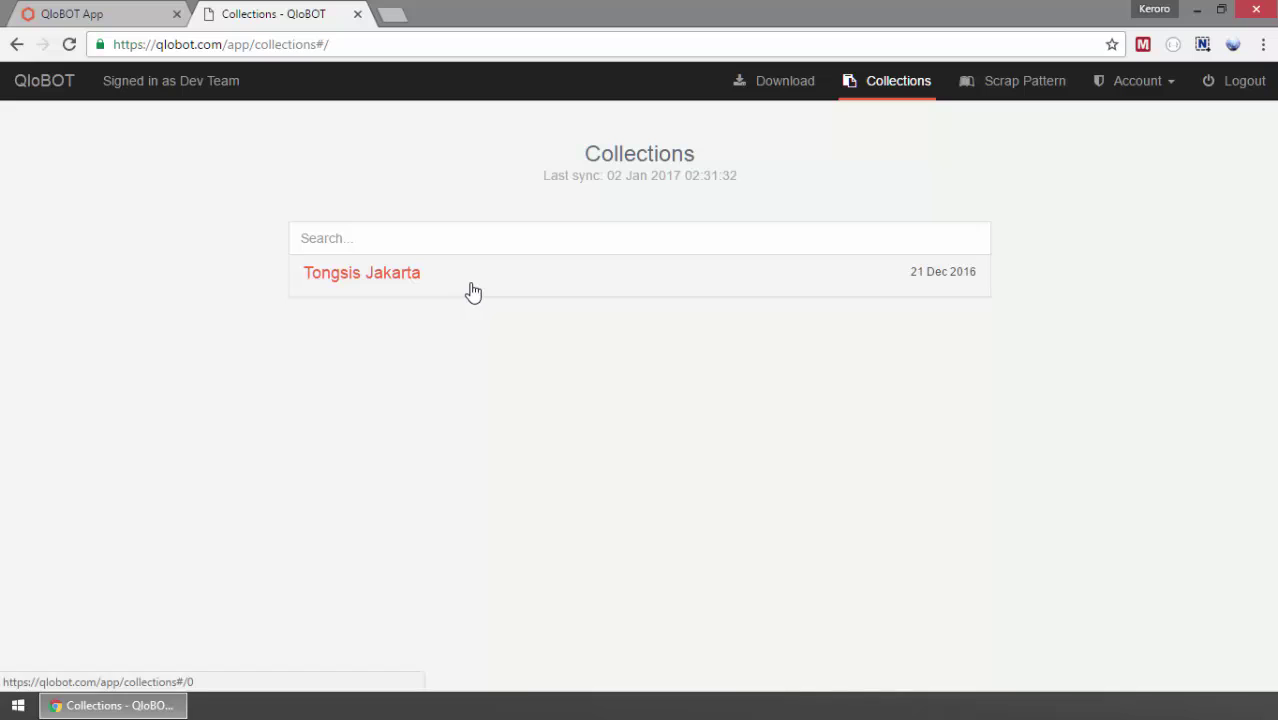
- Switch to the local QloBOT App, sync its collections to the online account, and dismiss the result message
click(122, 14)
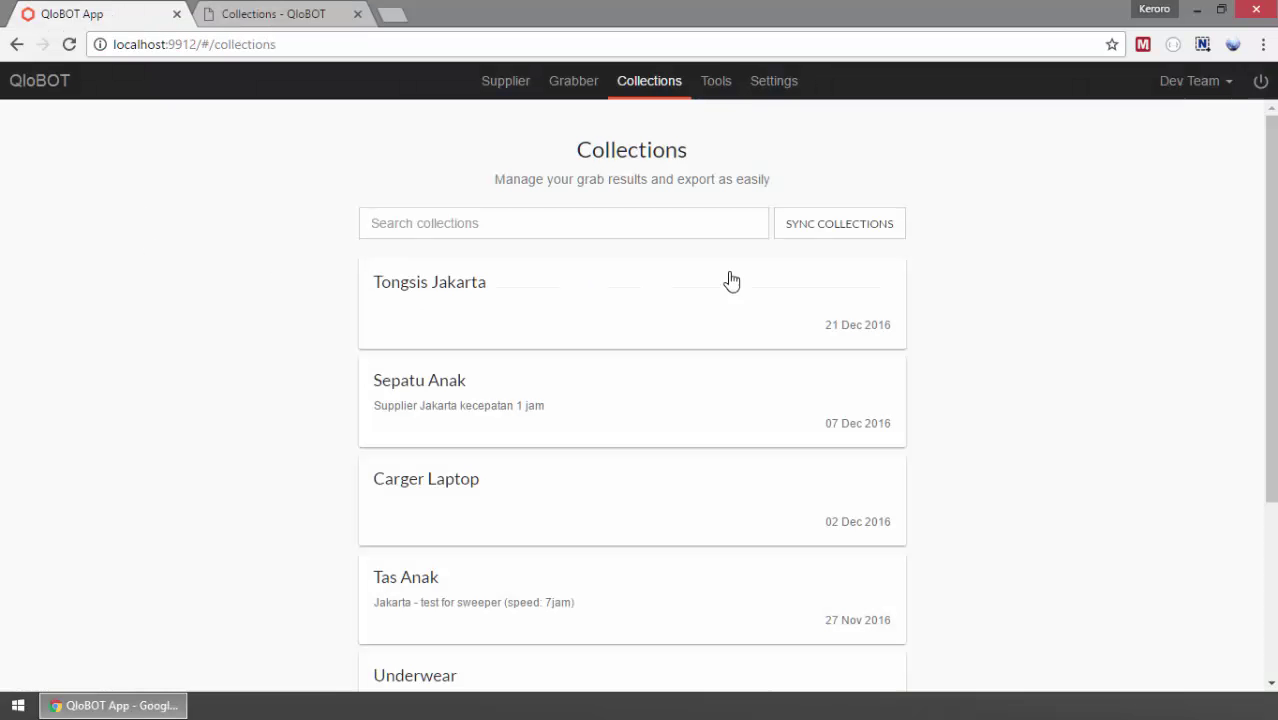
click(692, 220)
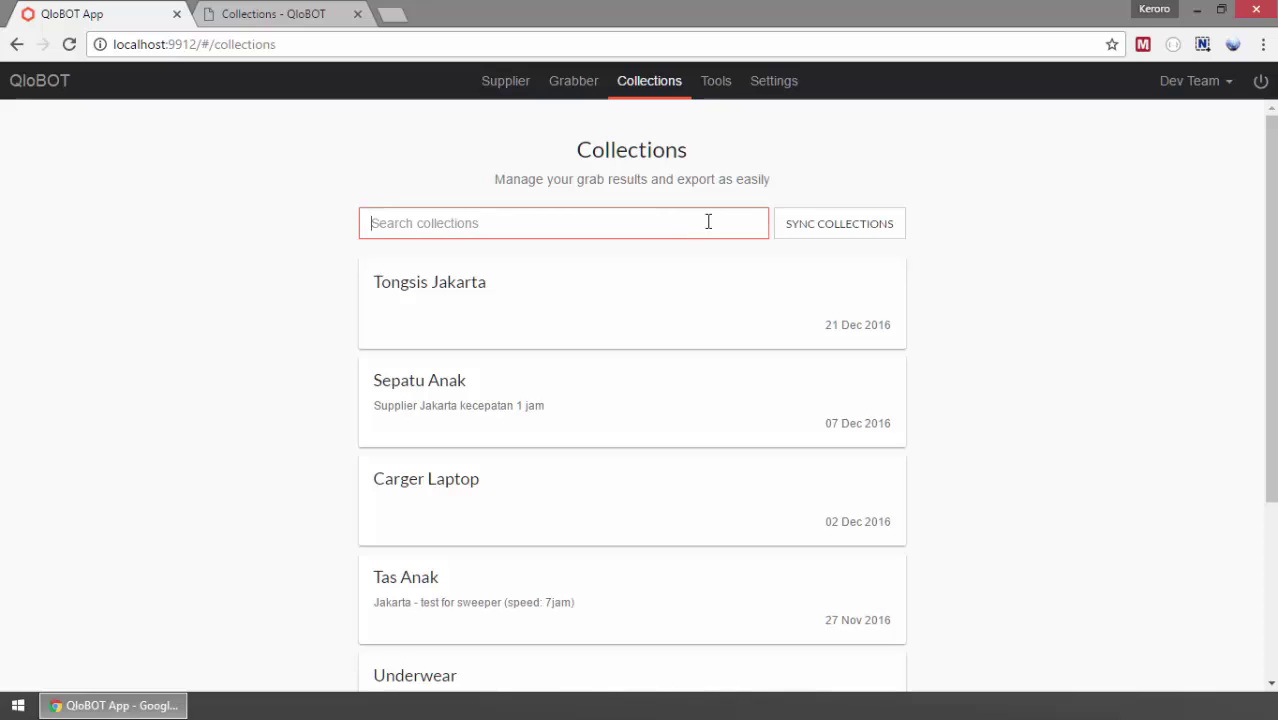
click(836, 226)
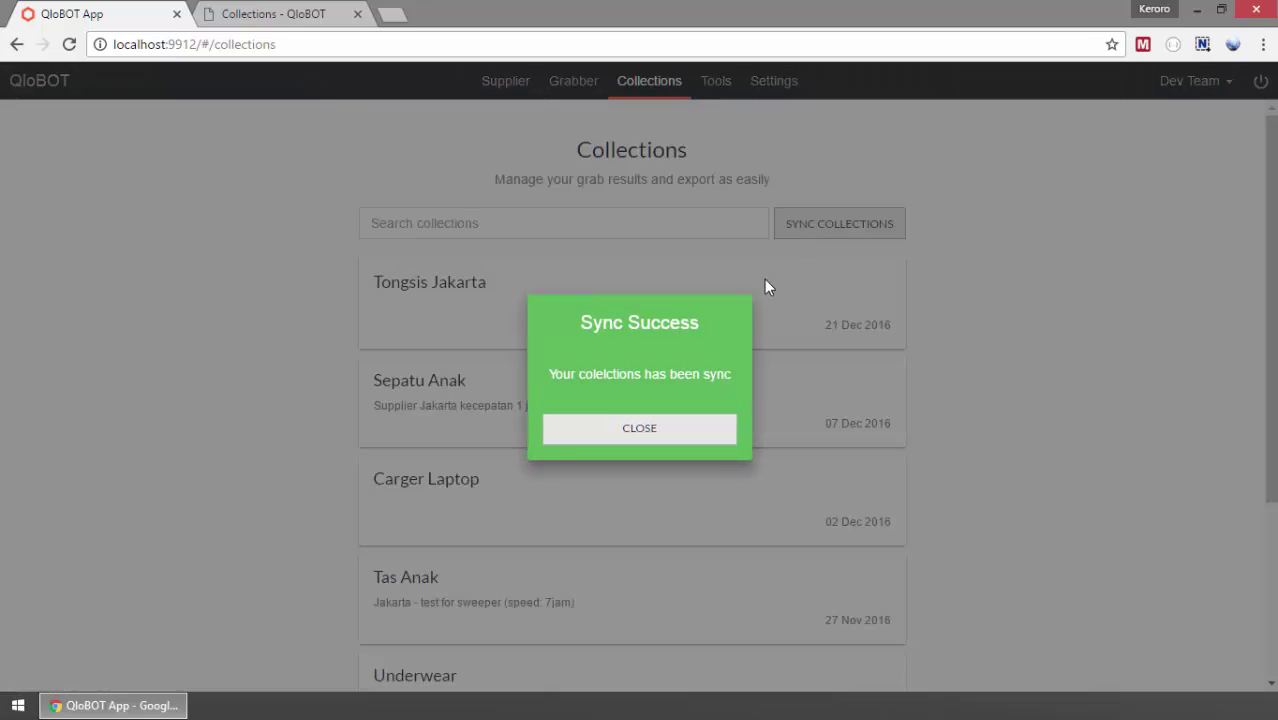
click(626, 430)
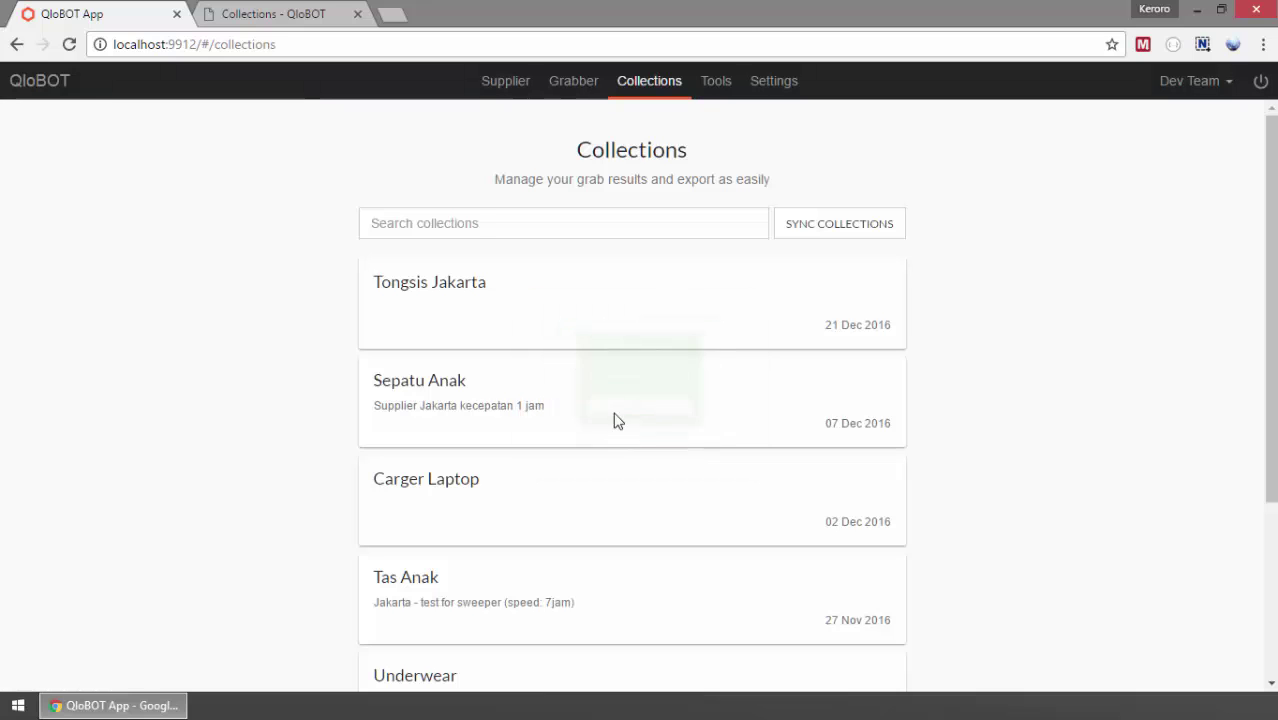
- Refresh the collections on the QloBOT website and compare them with the list in the local QloBOT App
click(318, 12)
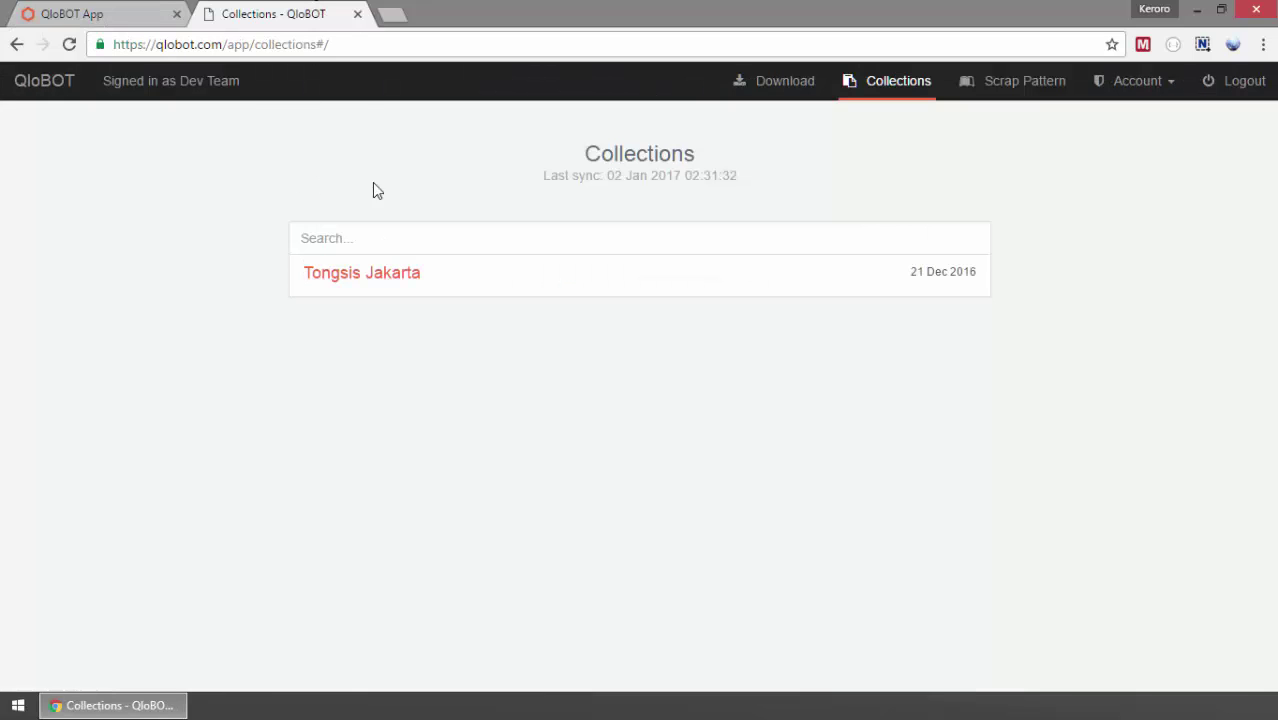
click(857, 96)
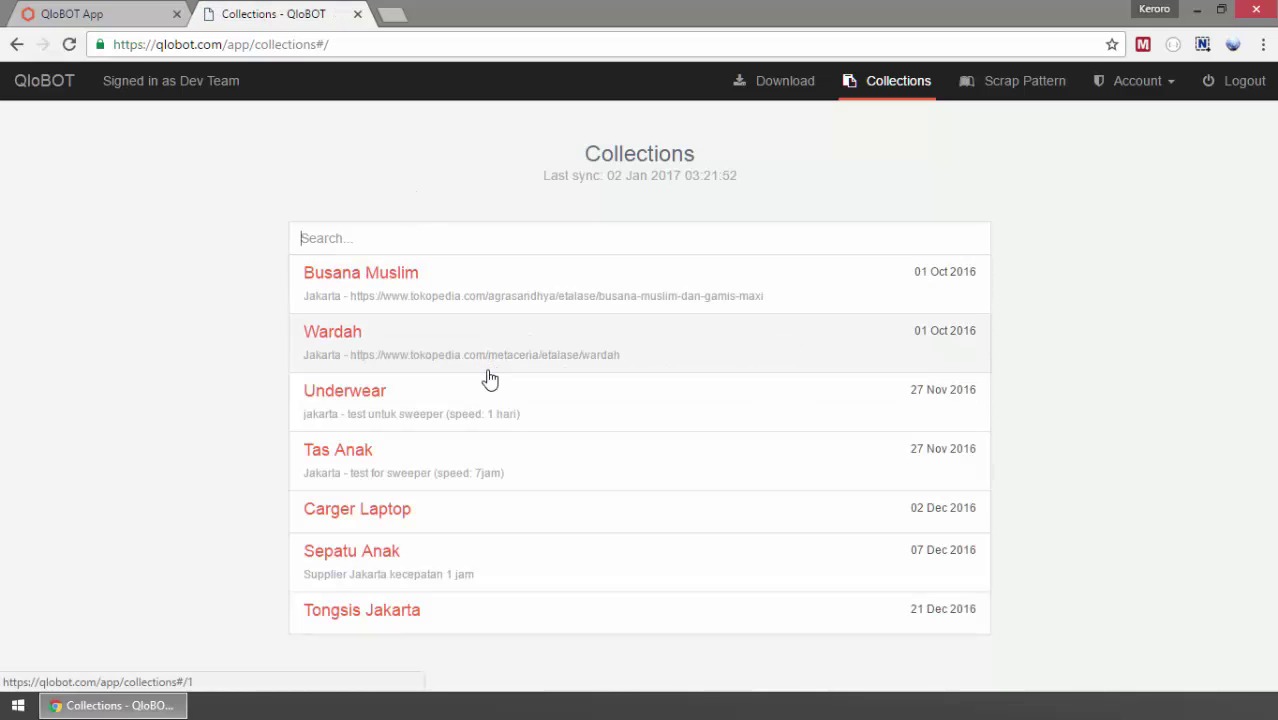
click(120, 14)
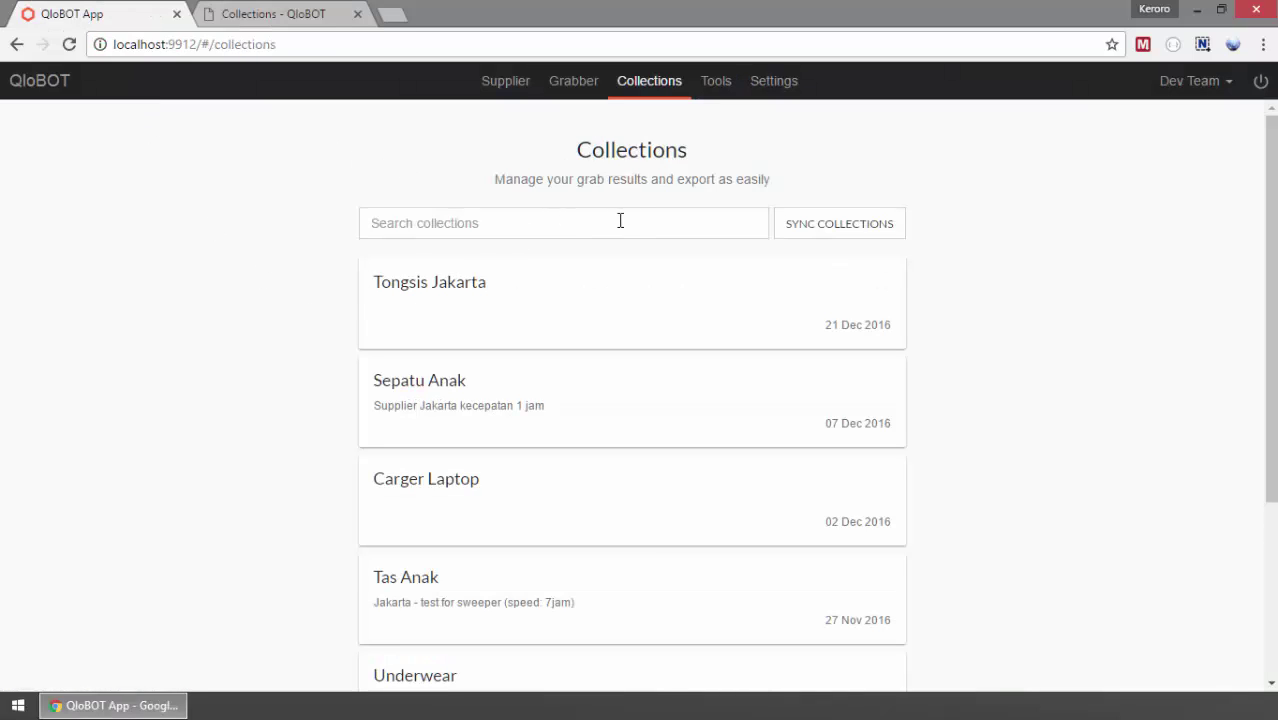
click(336, 13)
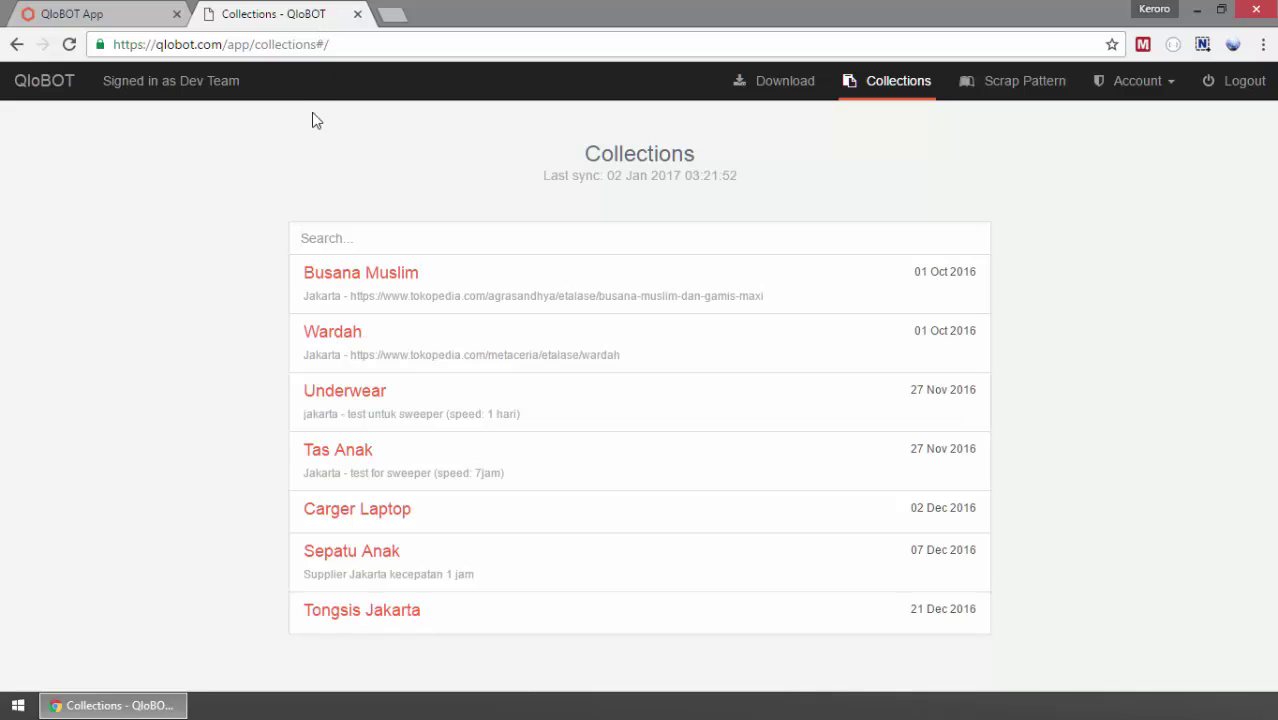
click(125, 13)
scroll(280, 256, down, 3)
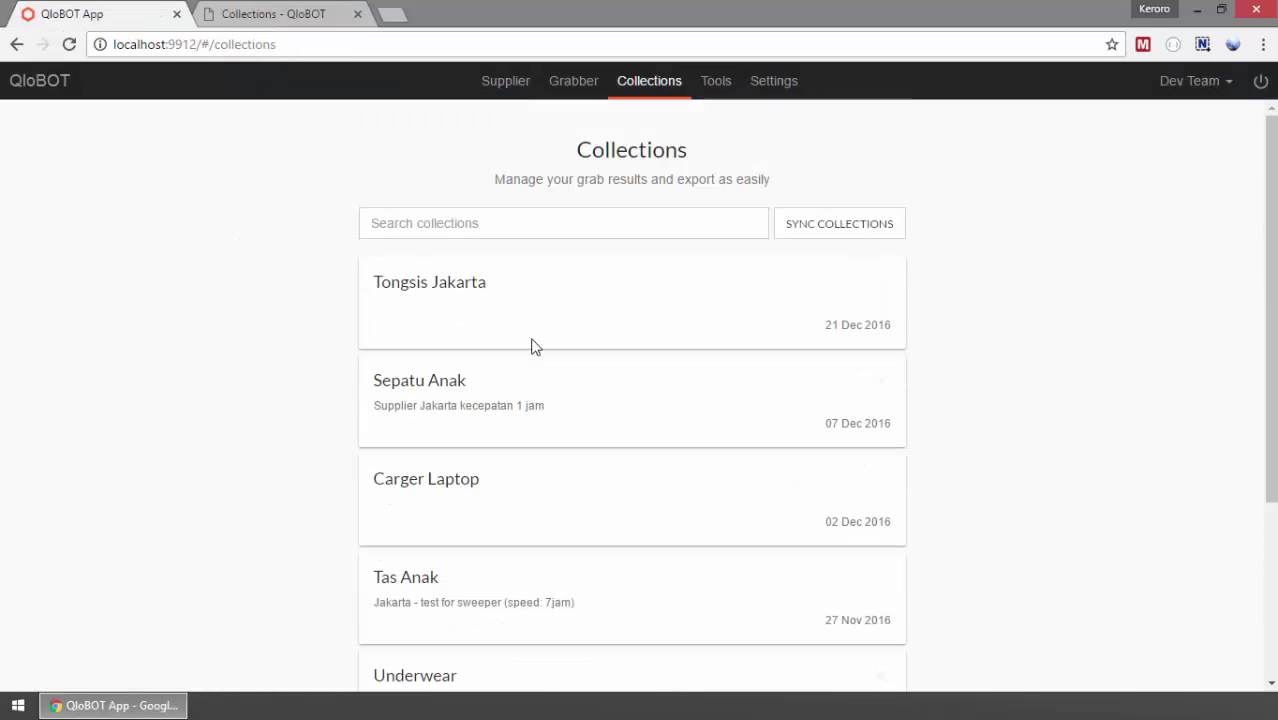
scroll(508, 430, up, 3)
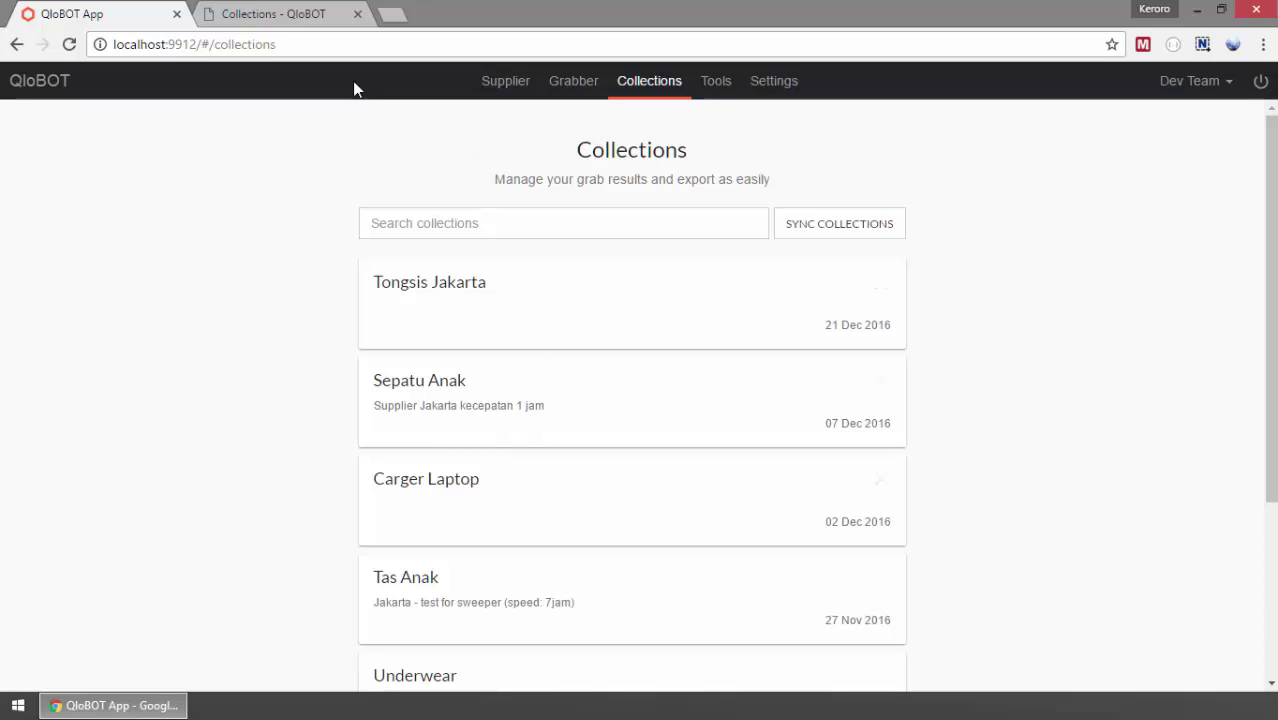
click(315, 12)
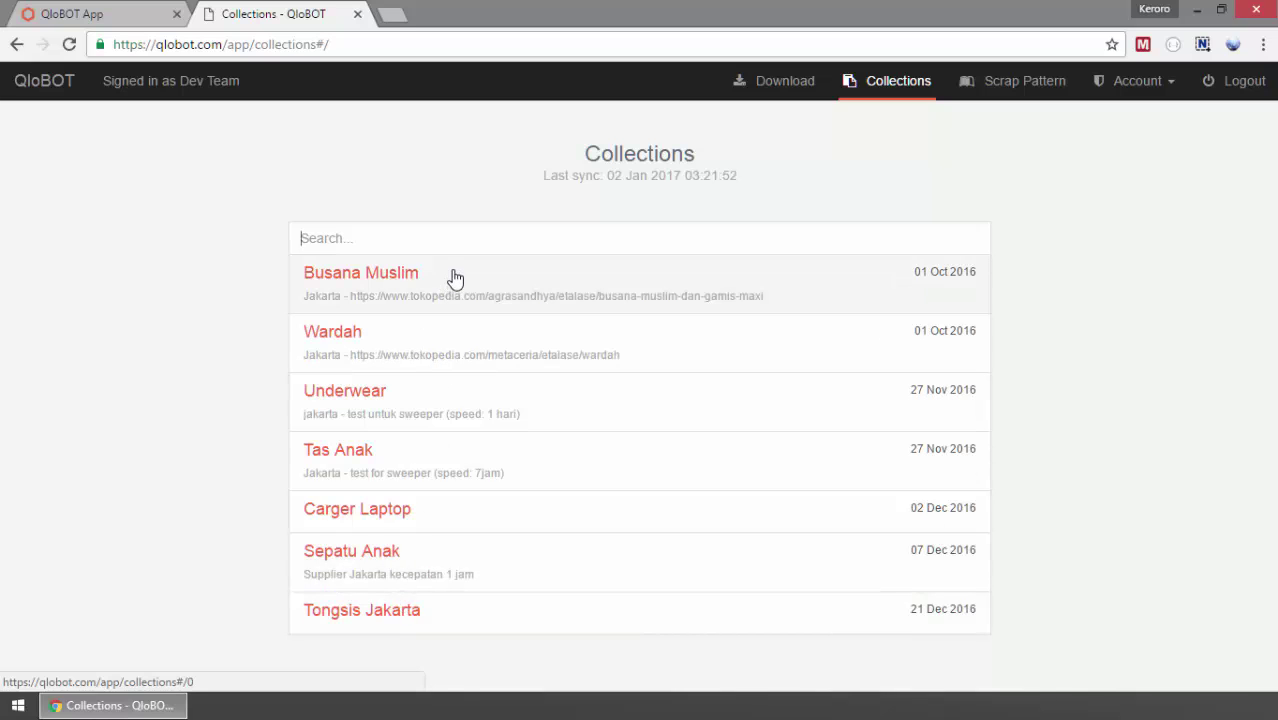
- Search the local QloBOT App's collections for "gamis" and open the Busana Muslim collection
click(84, 10)
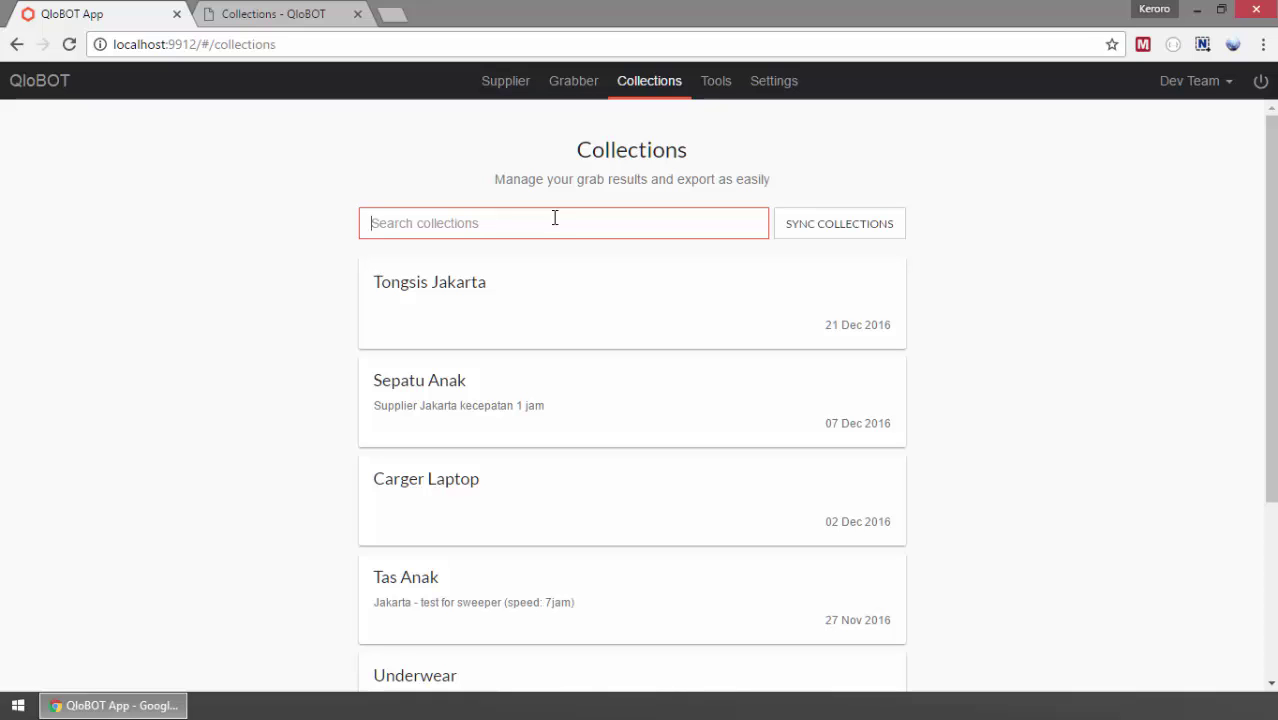
text(gamis)
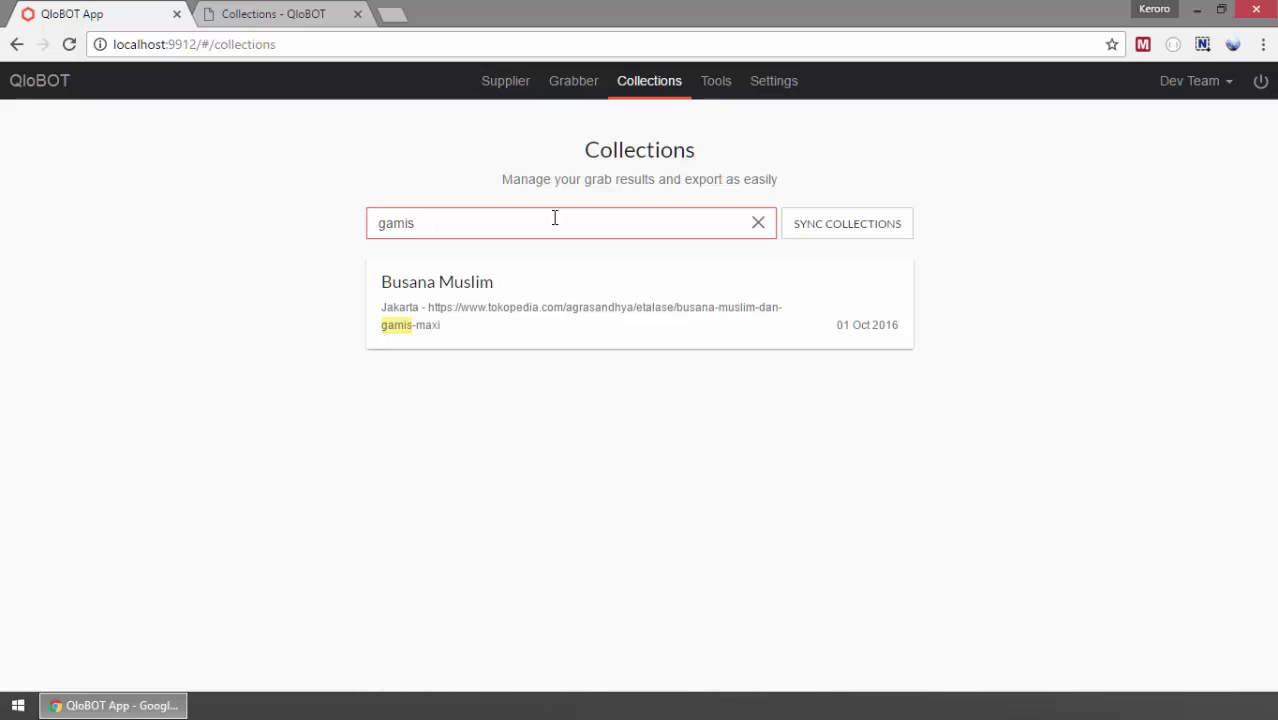
click(523, 327)
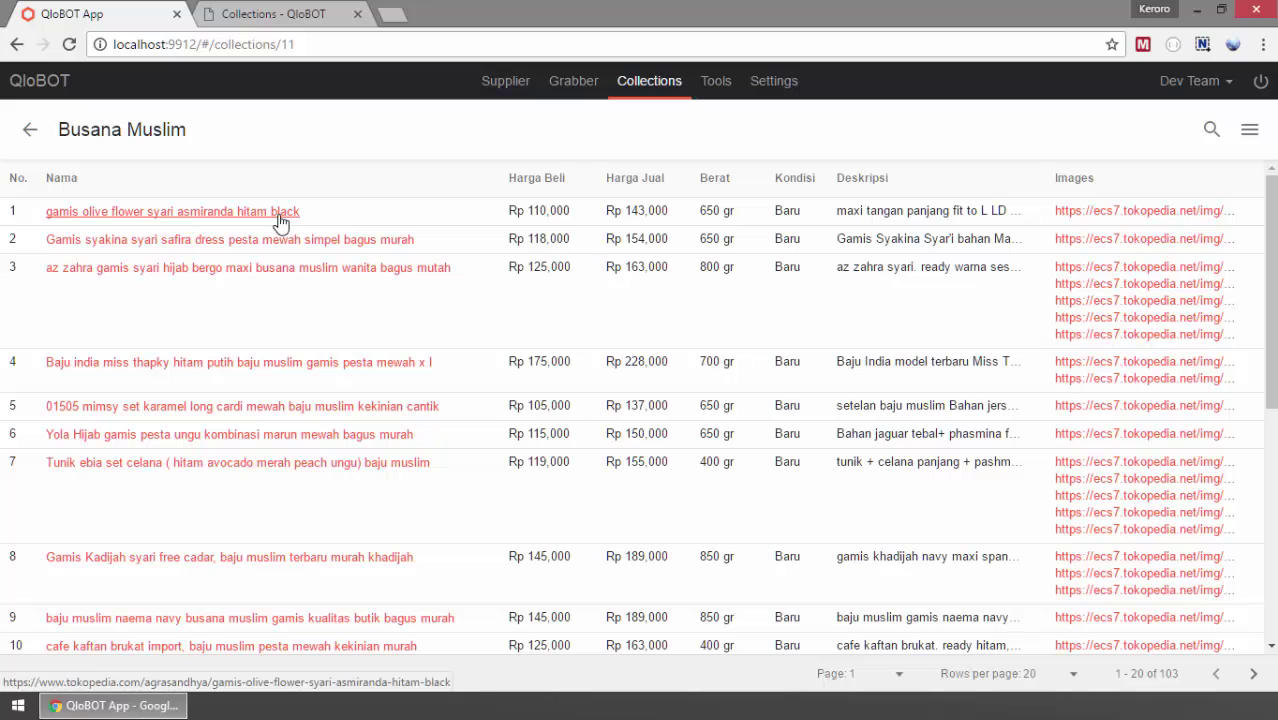
- Search the products in the Busana Muslim collection for "cadar"
click(1249, 130)
click(921, 130)
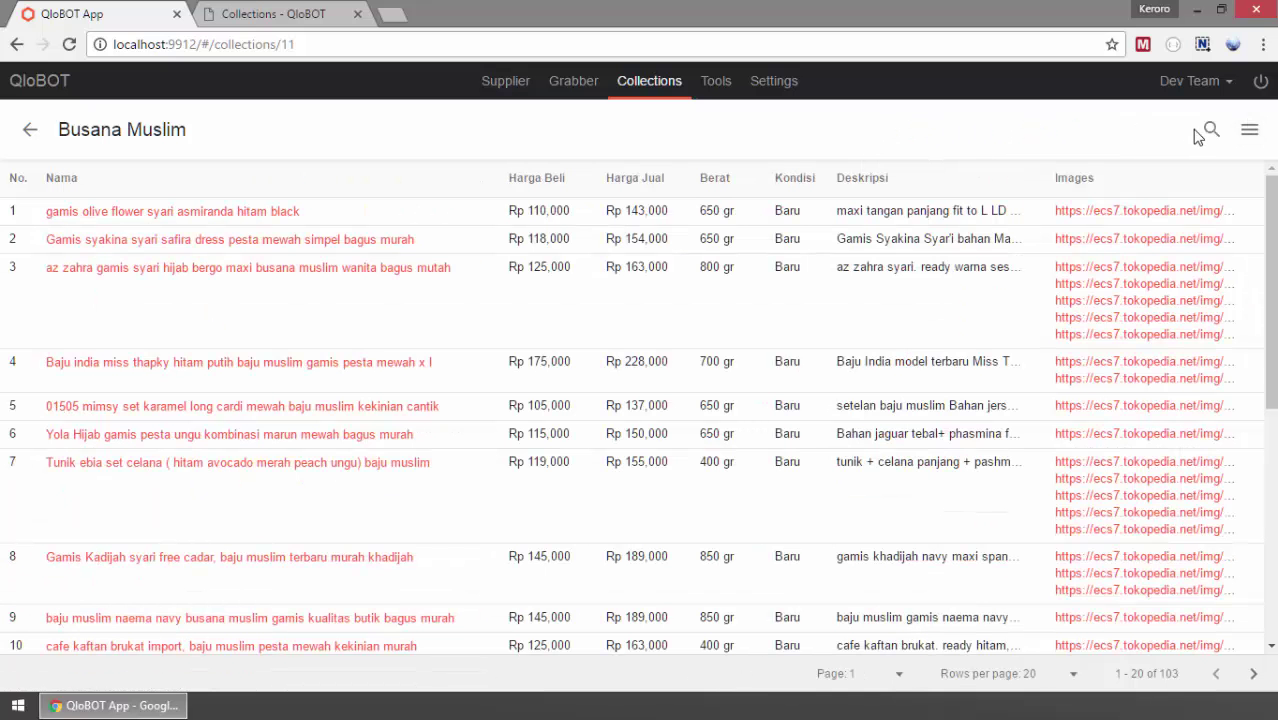
click(1203, 130)
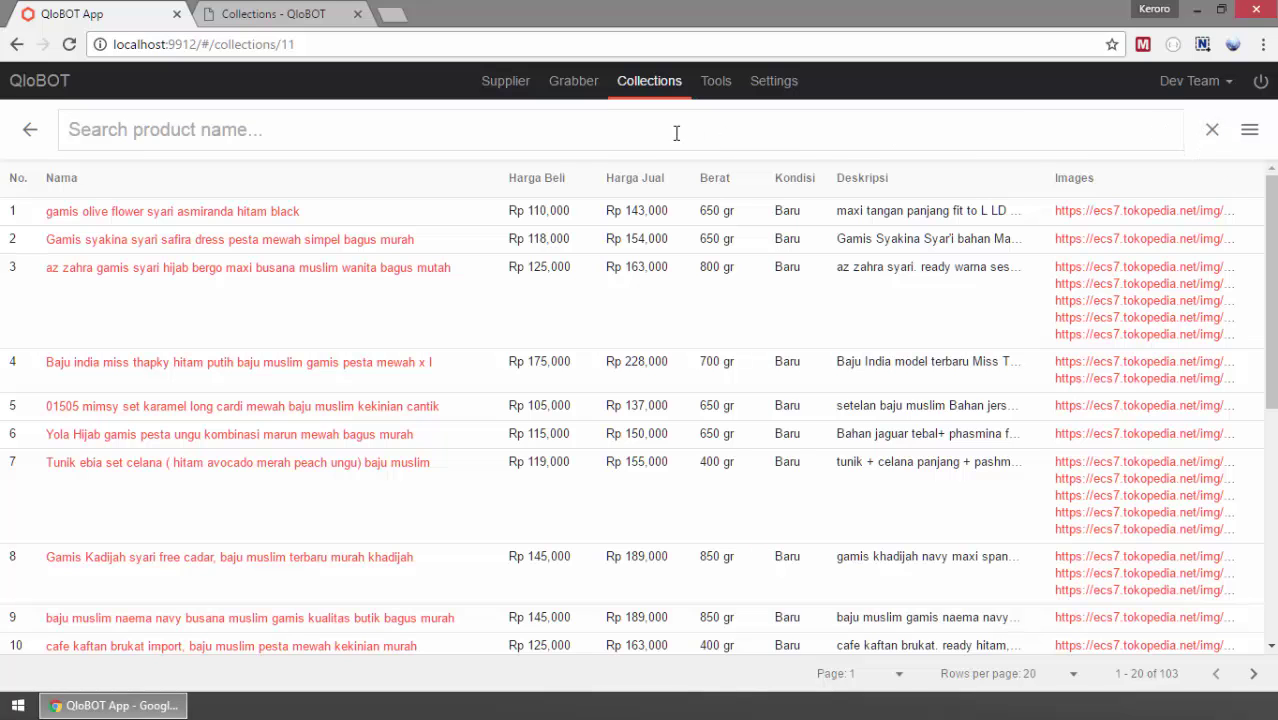
text(ca)
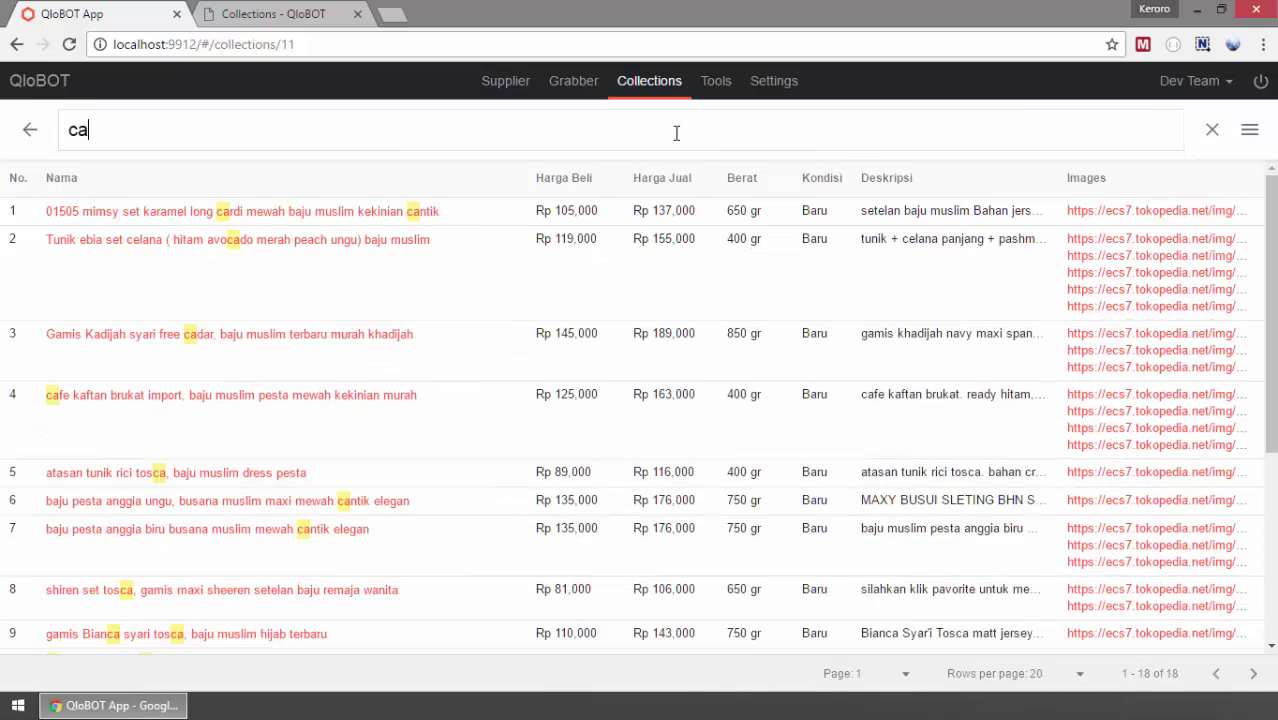
text(dar)
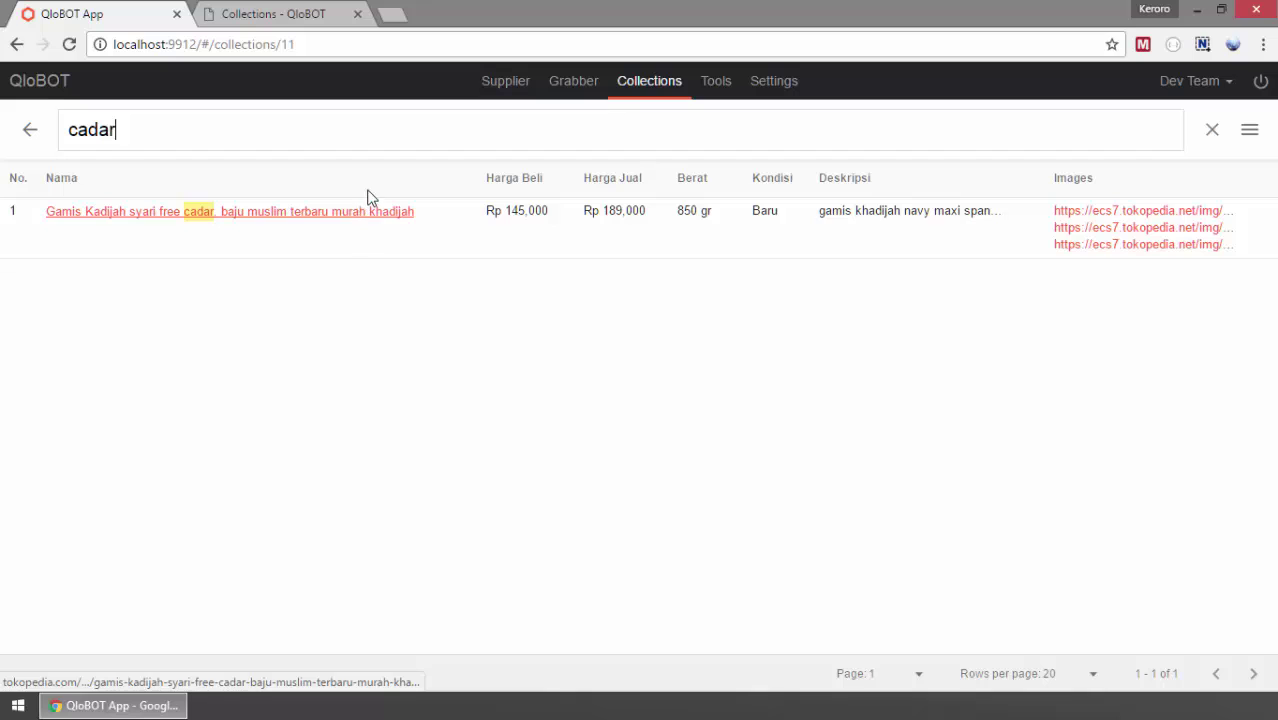
- Open the Gamis Kadijah product's source page on Tokopedia, check its web address, and return to the QloBOT App
click(342, 220)
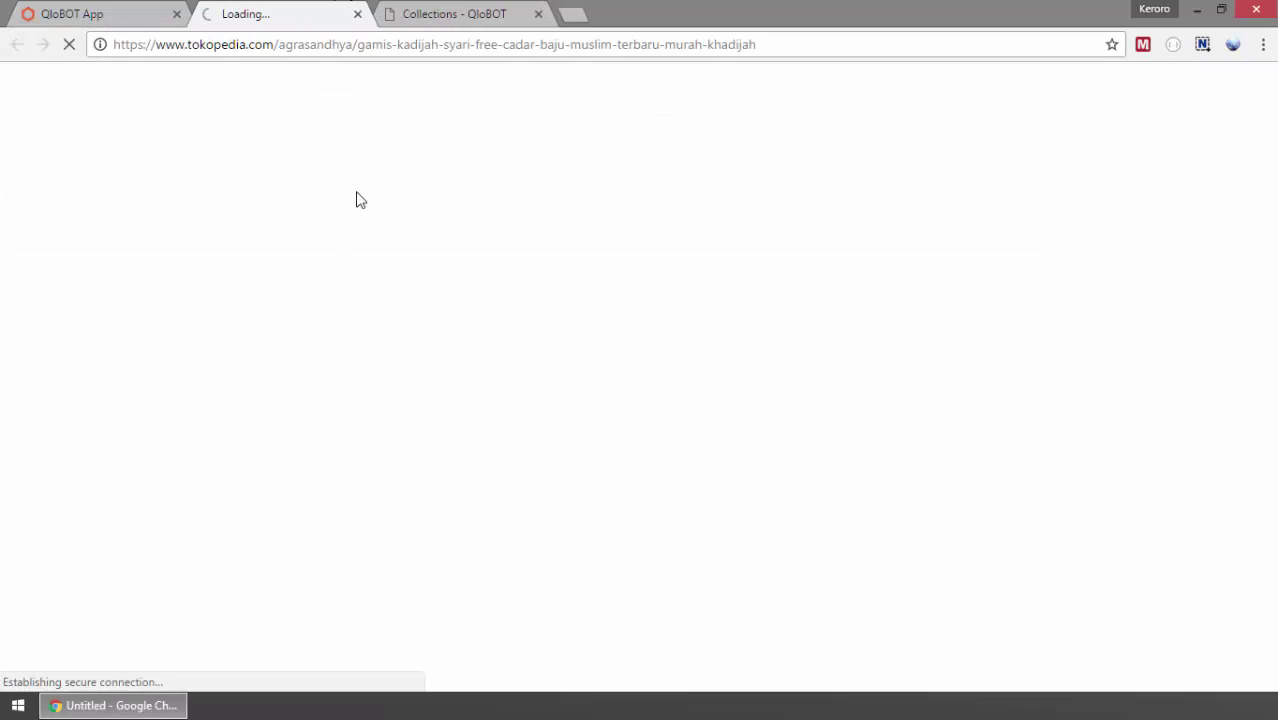
drag(346, 46, 790, 48)
click(556, 47)
click(112, 12)
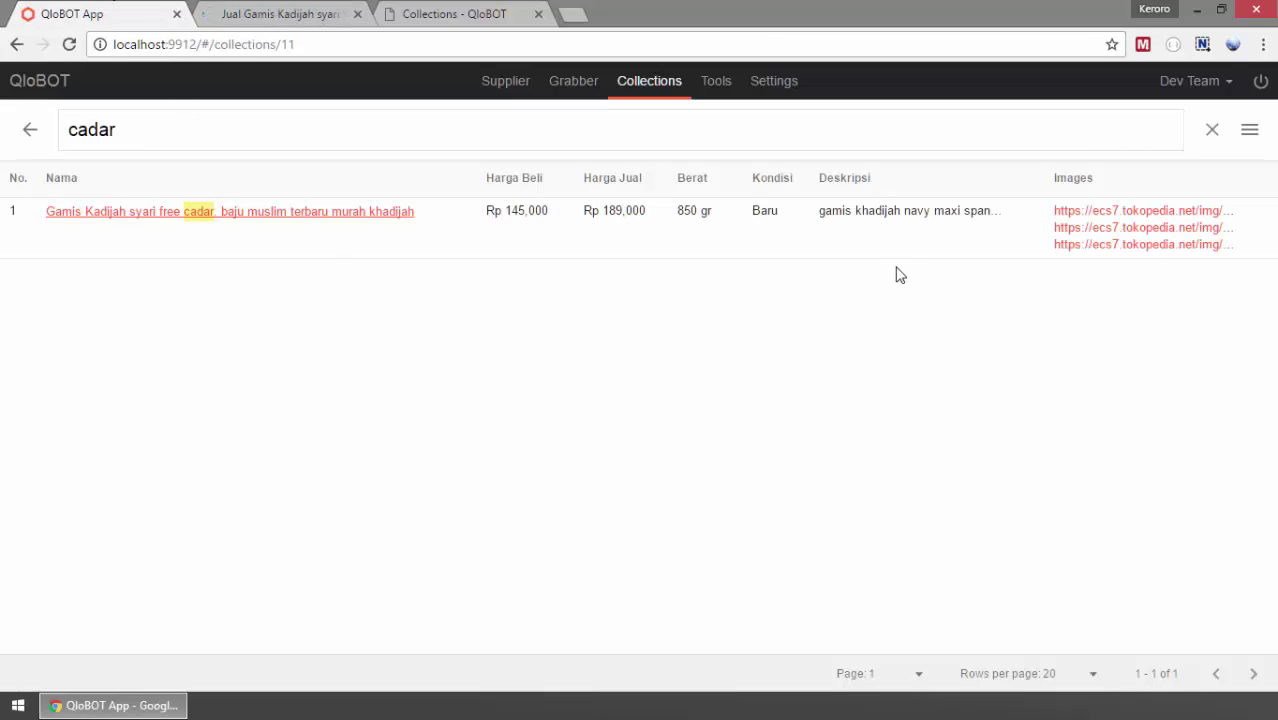
- View the Gamis Kadijah product's full description, then close its Tokopedia page and clear the product search
click(899, 213)
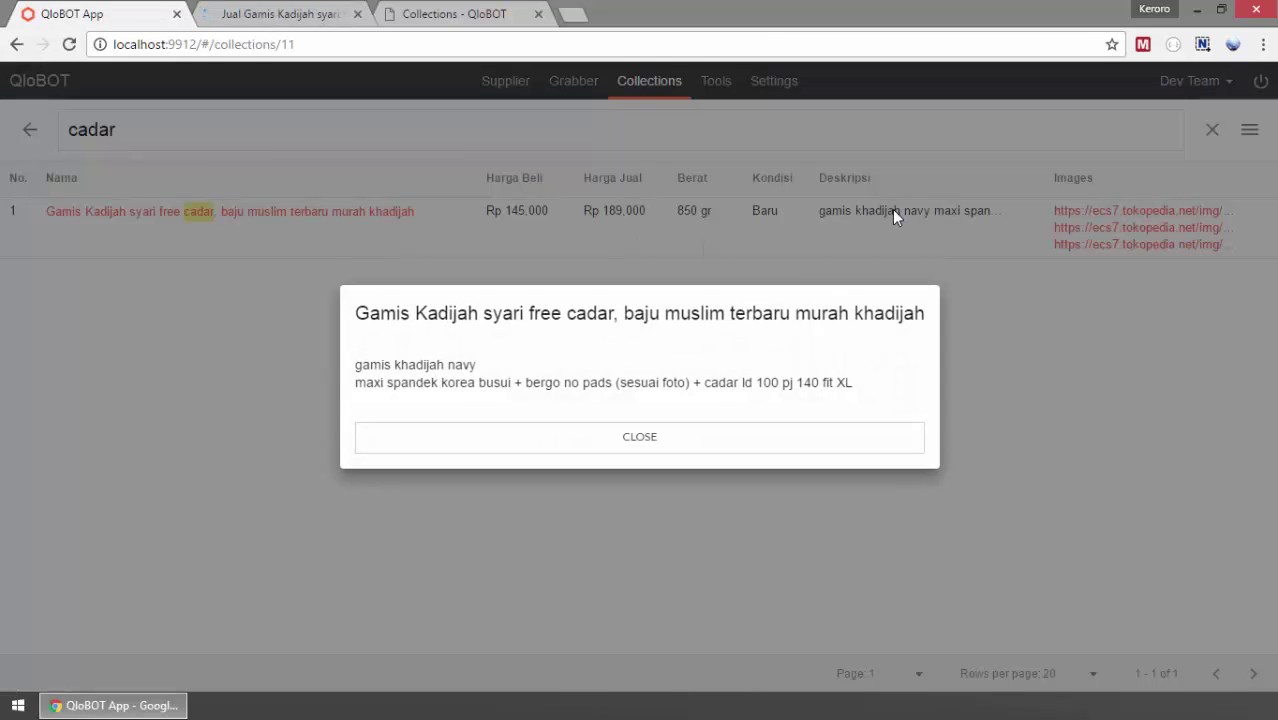
click(590, 450)
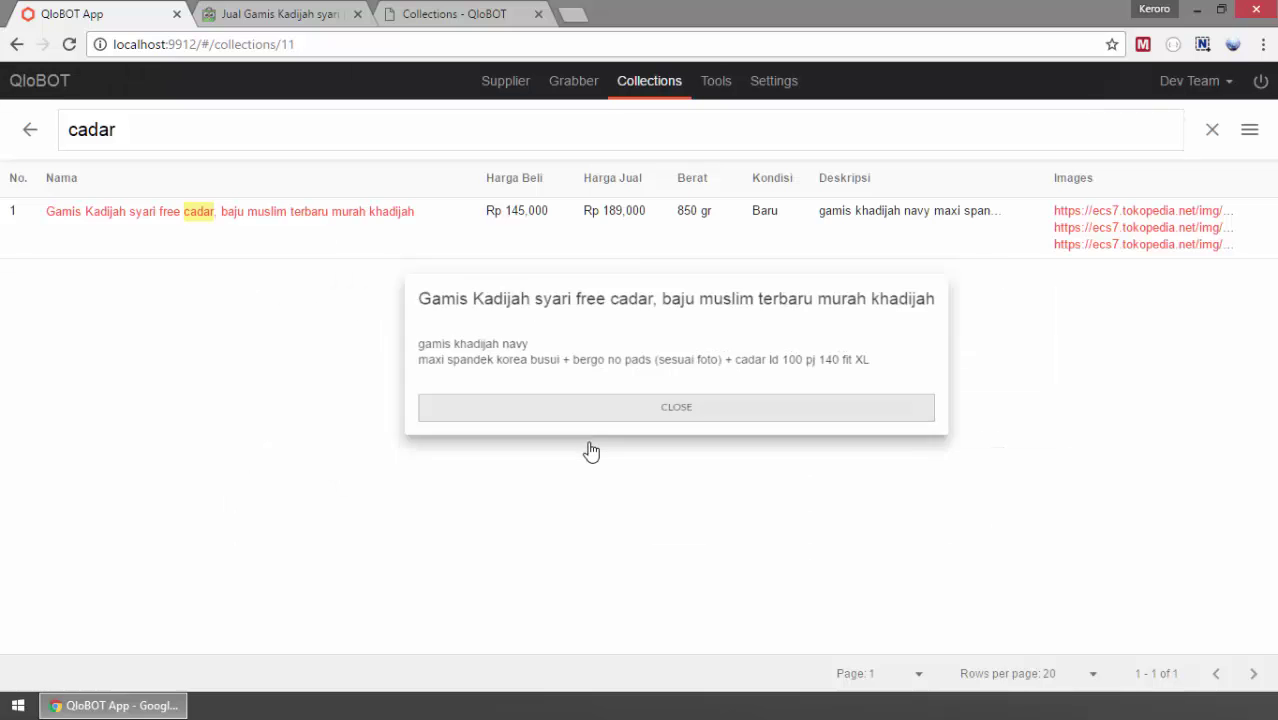
click(315, 10)
middle_click(315, 9)
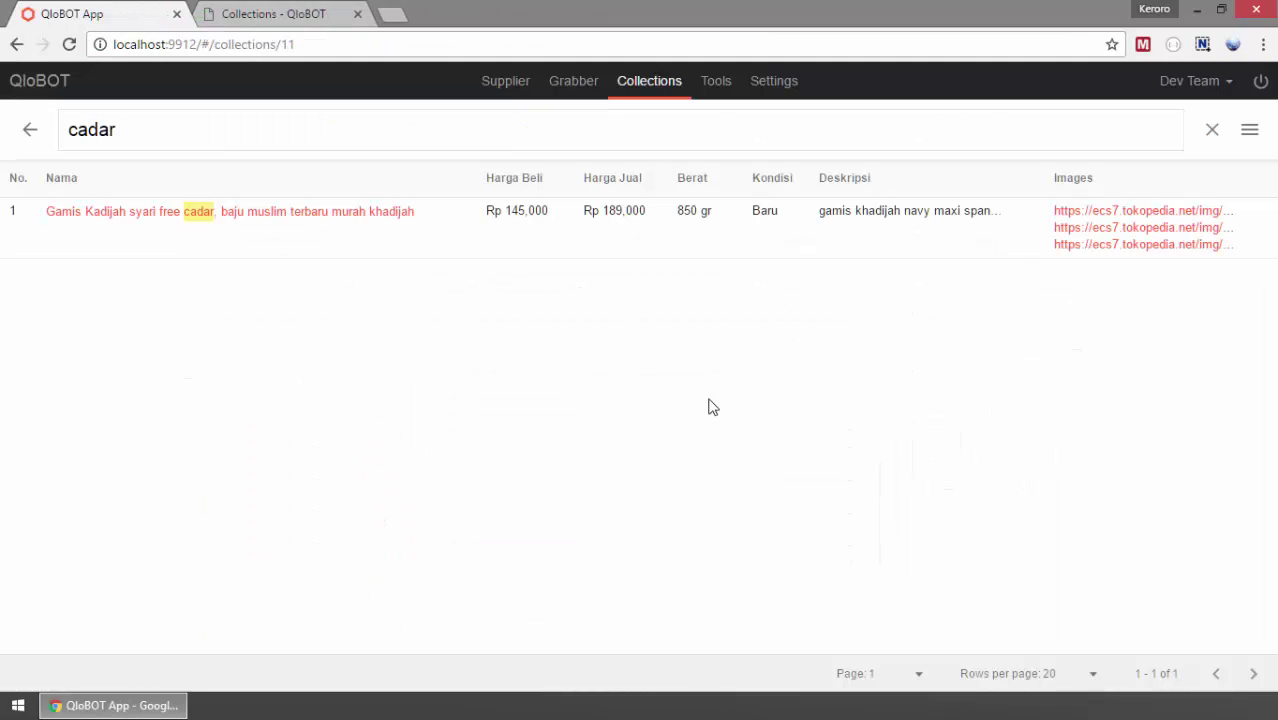
click(1208, 136)
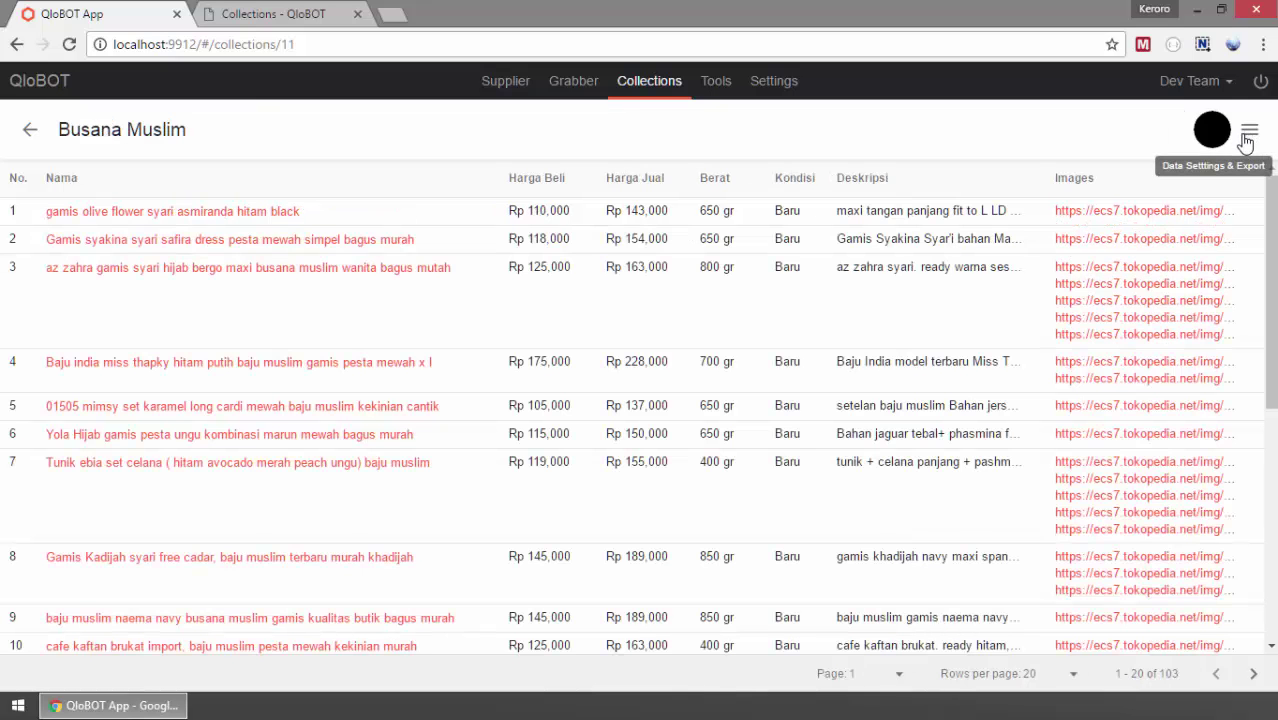
- Examine the Busana Muslim collection's data settings, including name, description, price scaling and before/after texts, then hide the settings
click(1246, 137)
click(1158, 194)
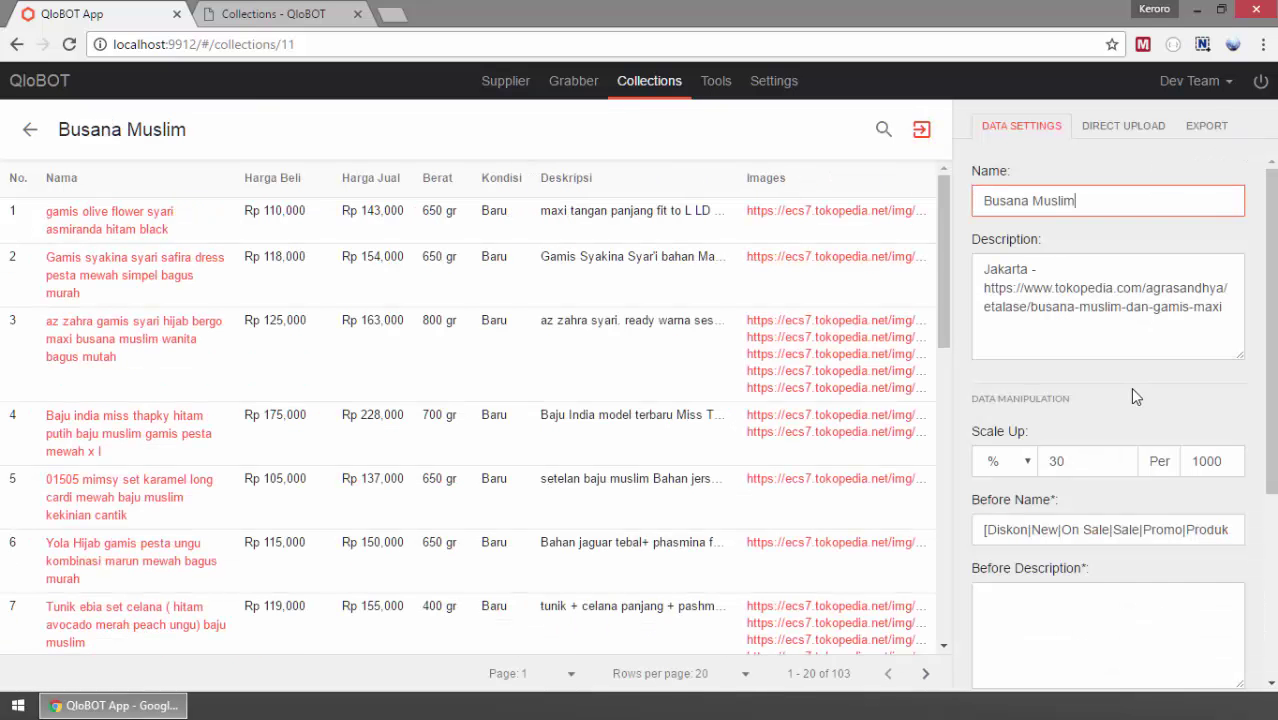
click(1147, 343)
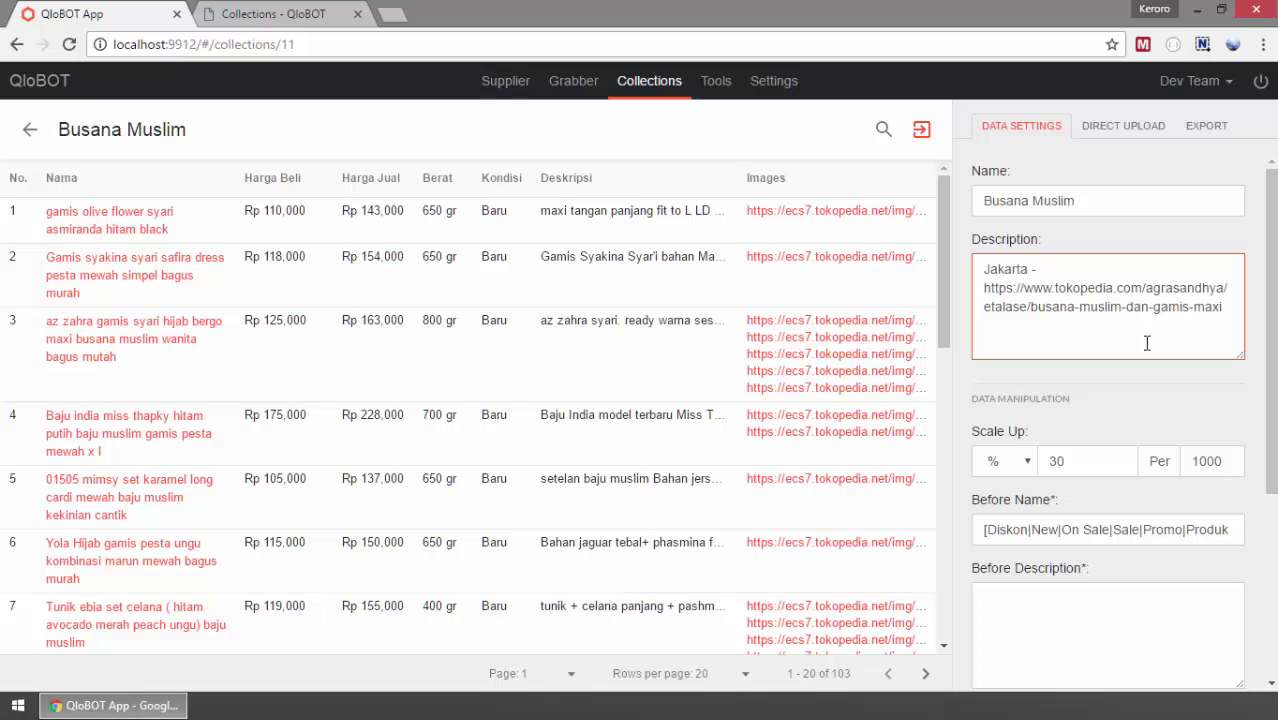
scroll(1147, 343, down, 3)
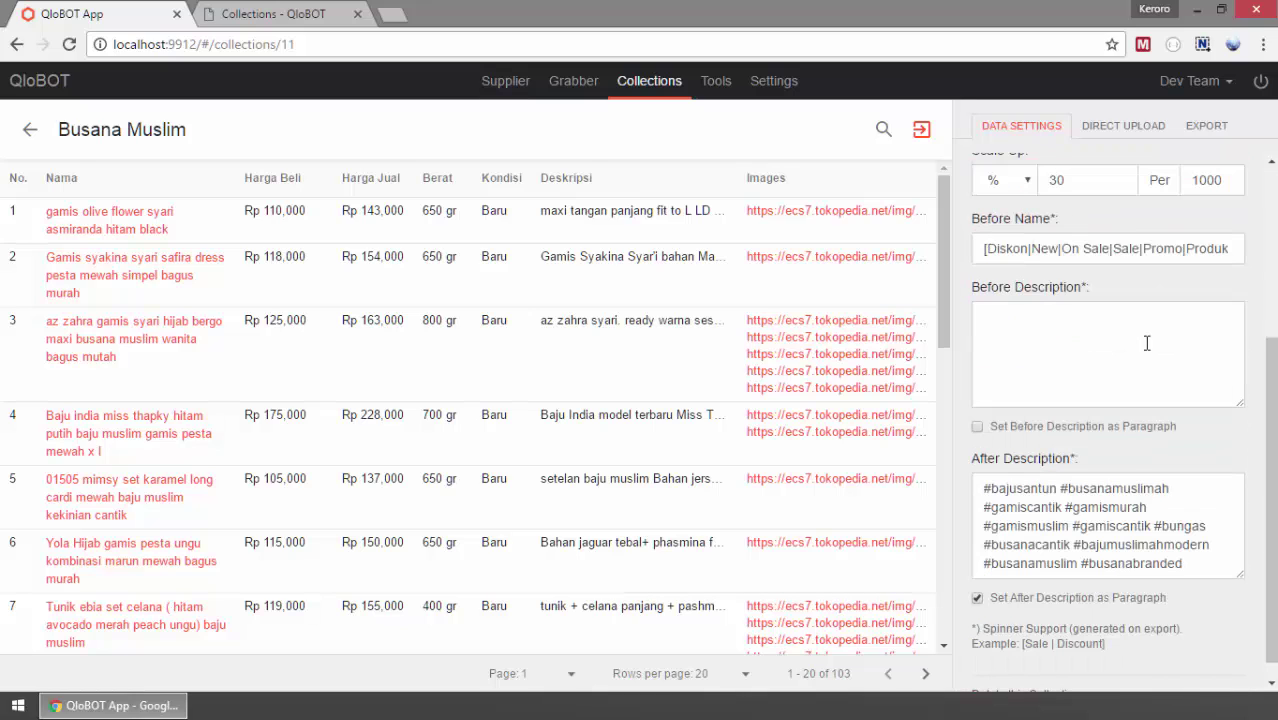
click(1138, 333)
scroll(1138, 333, down, 1)
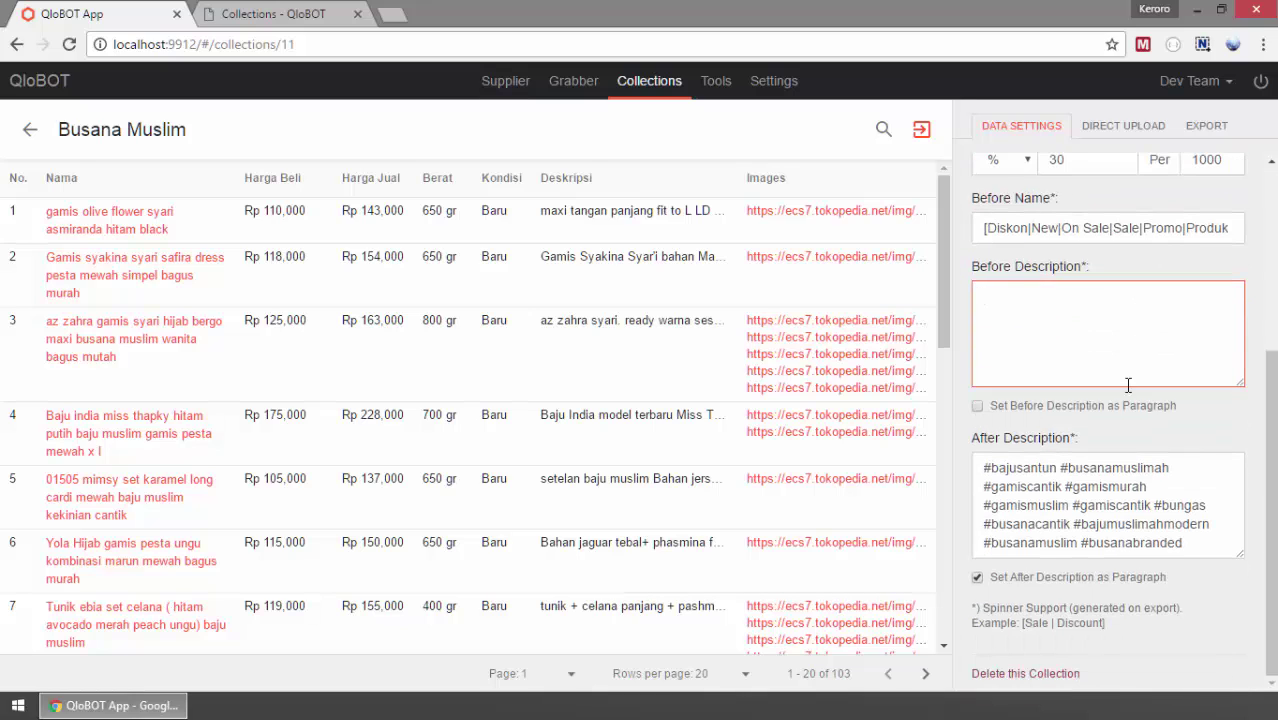
click(1101, 516)
scroll(1109, 470, up, 3)
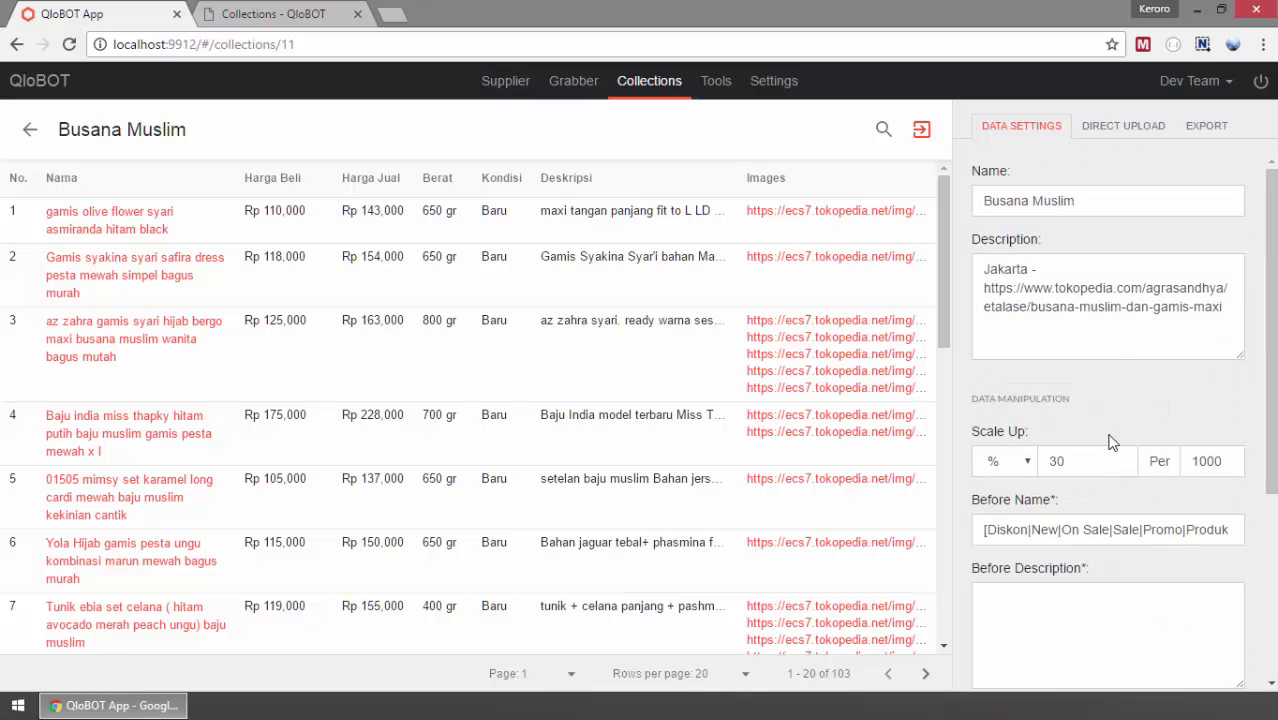
click(1104, 303)
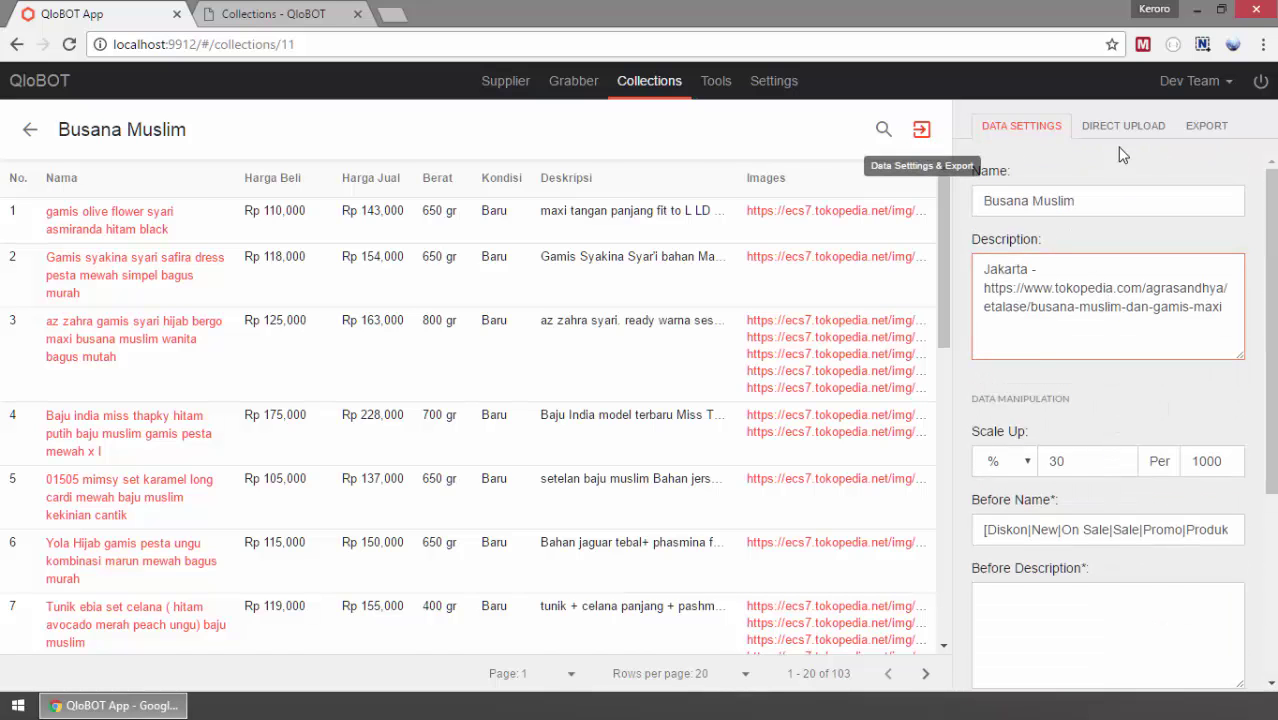
click(922, 134)
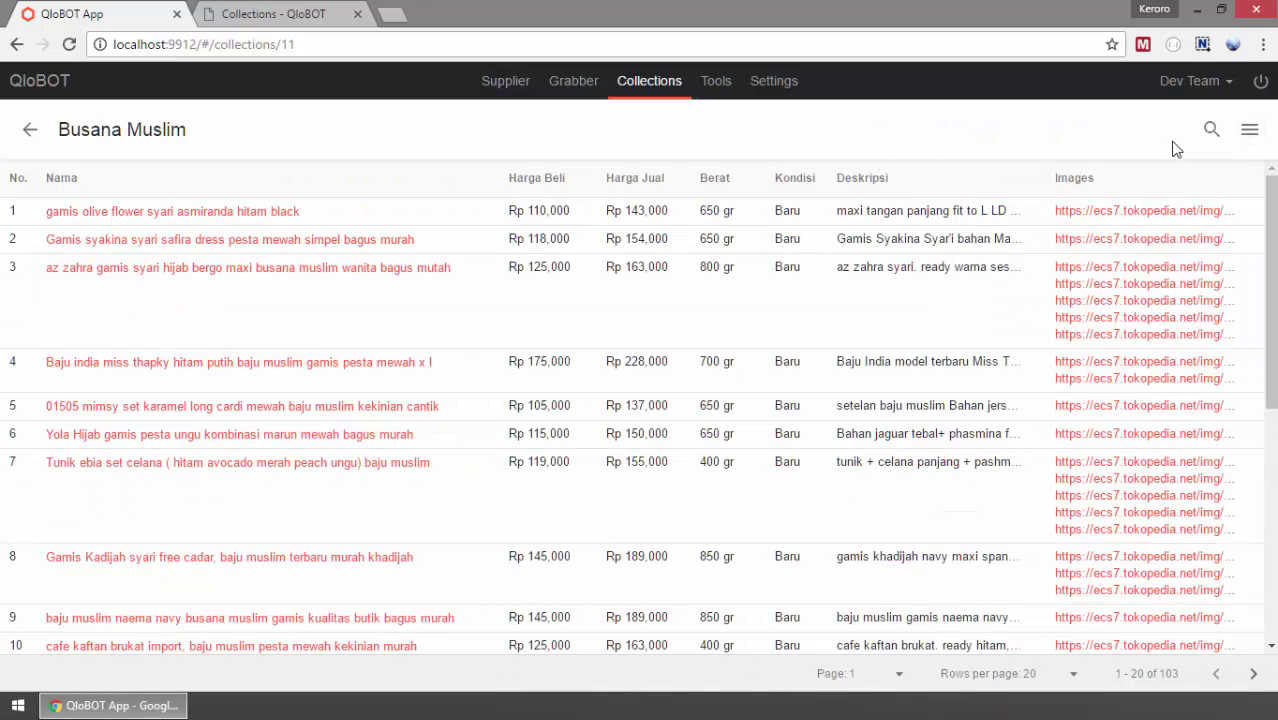
- Rename the Busana Muslim collection to "Gamis Syari" in its data settings
click(1249, 140)
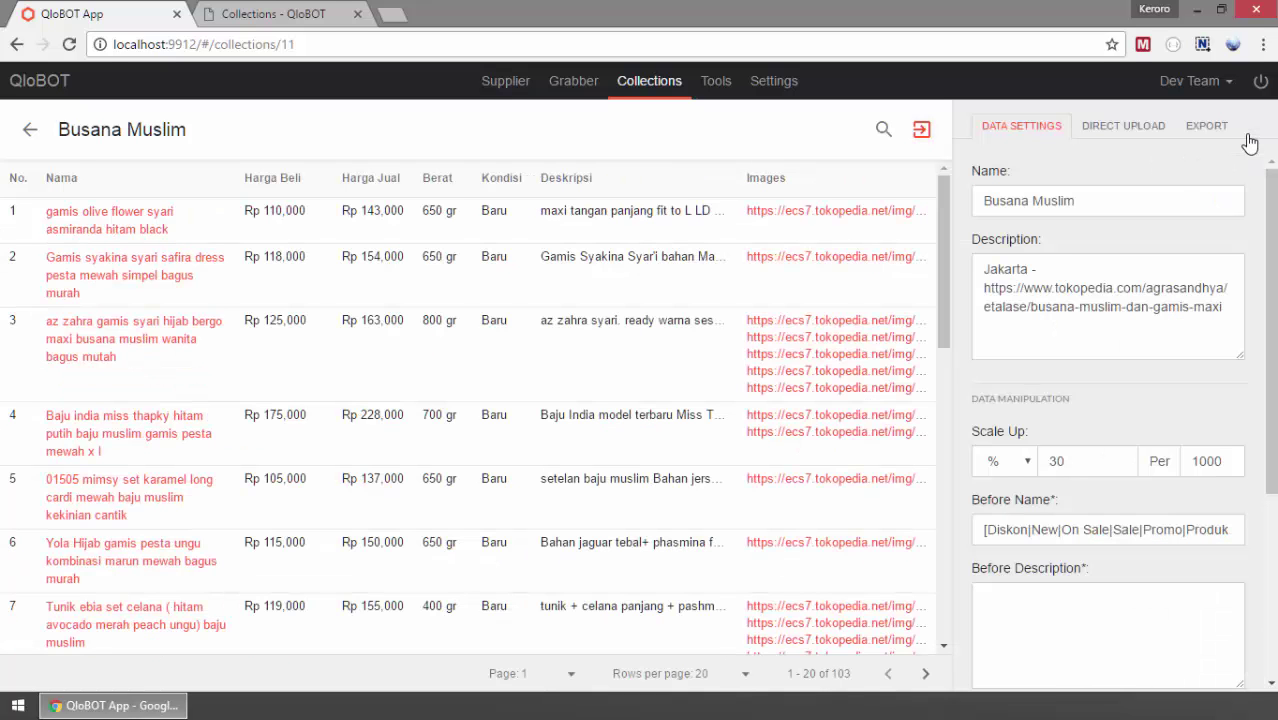
click(1161, 207)
key(ctrl+a)
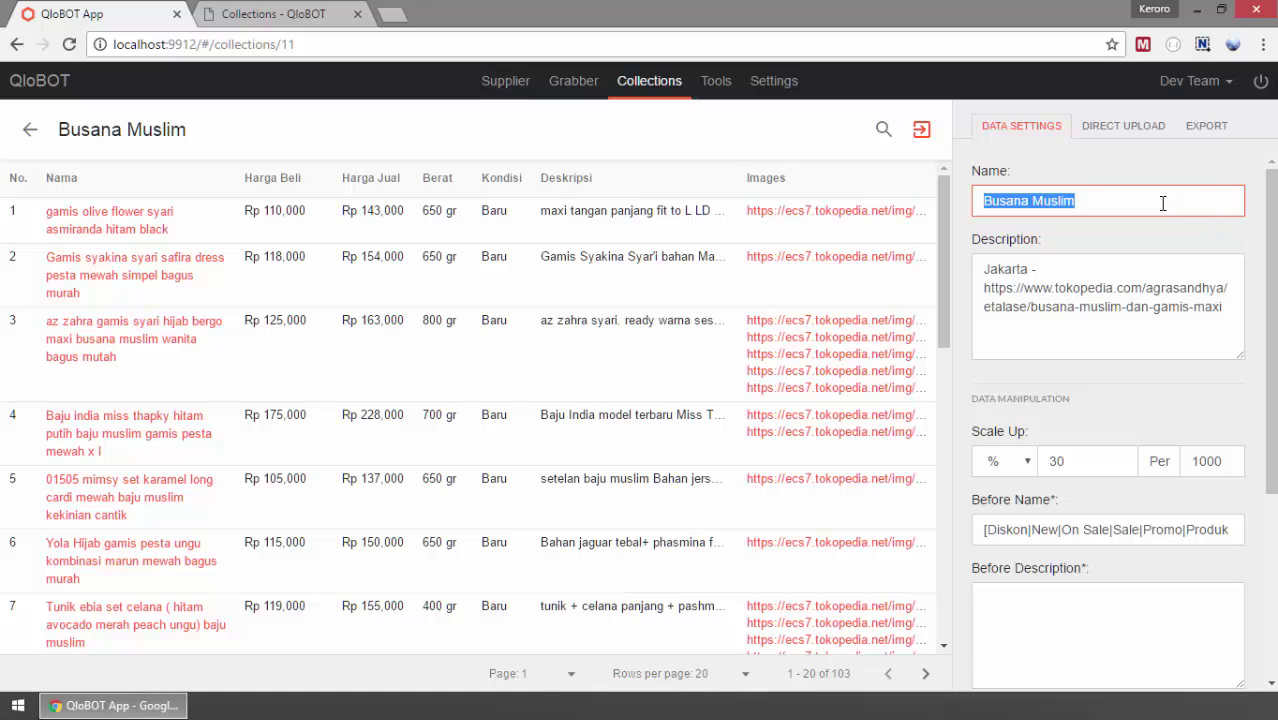
text(Gam)
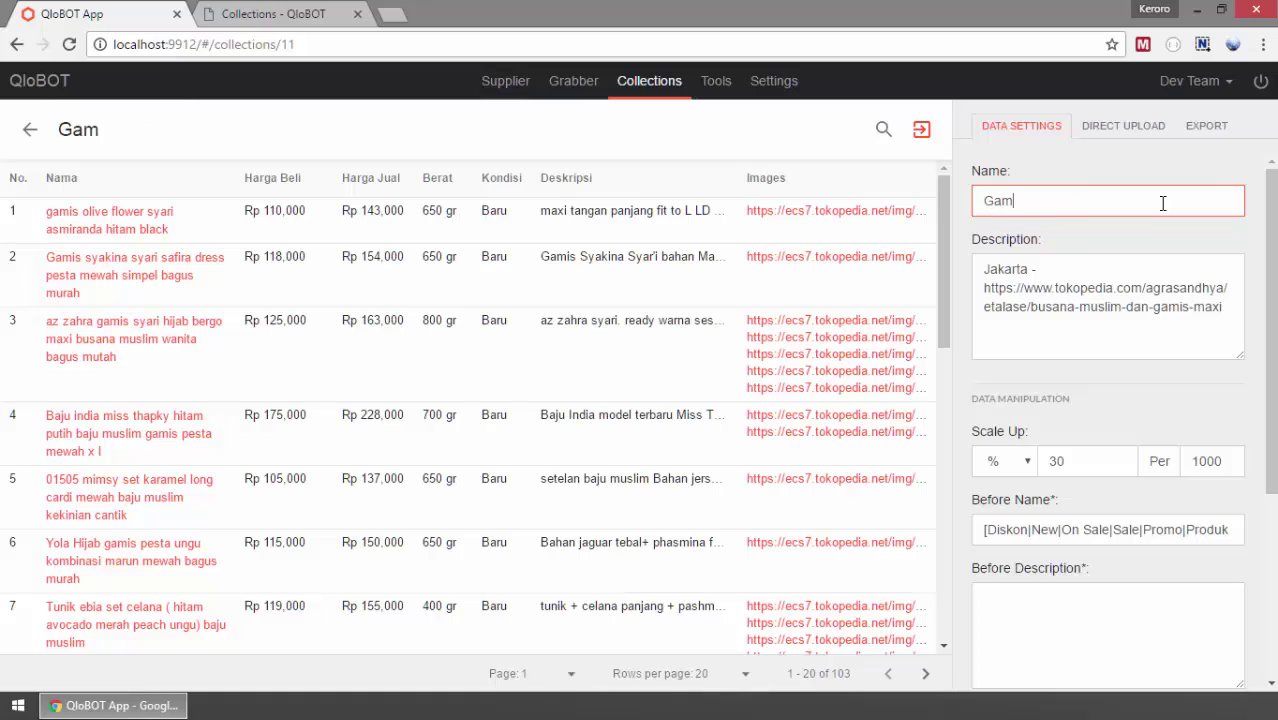
text(is Syari)
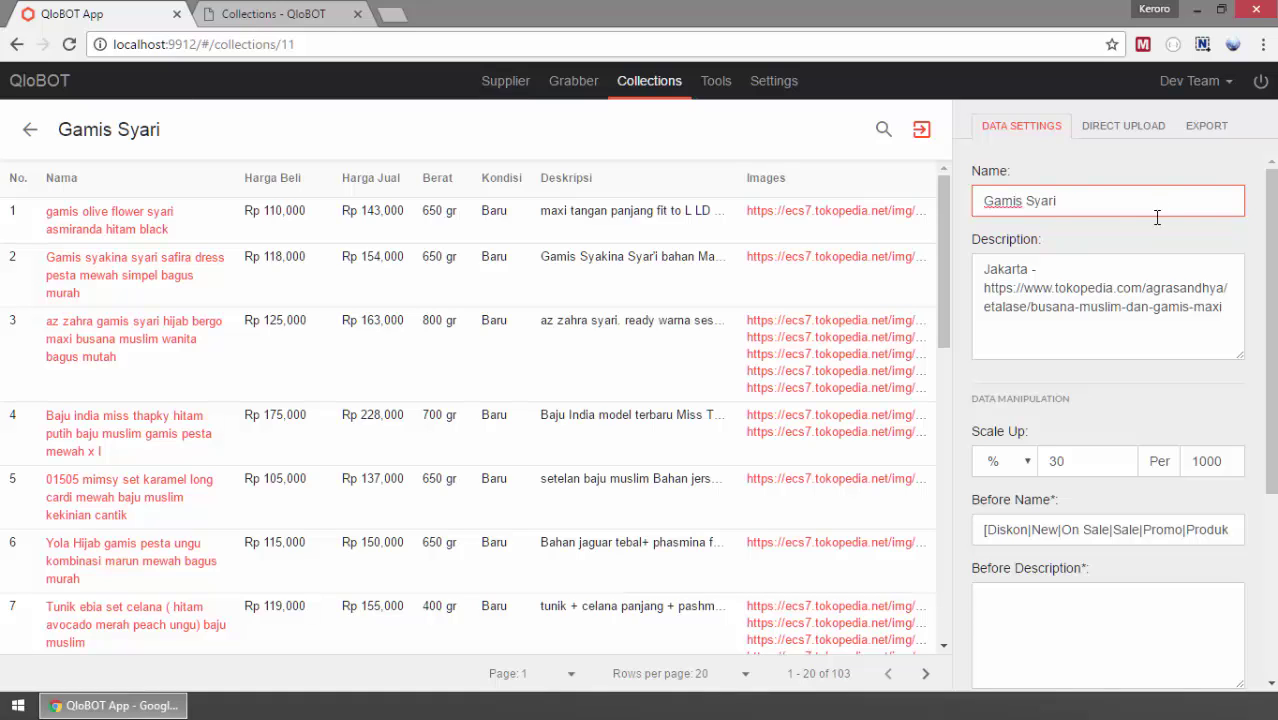
click(1090, 287)
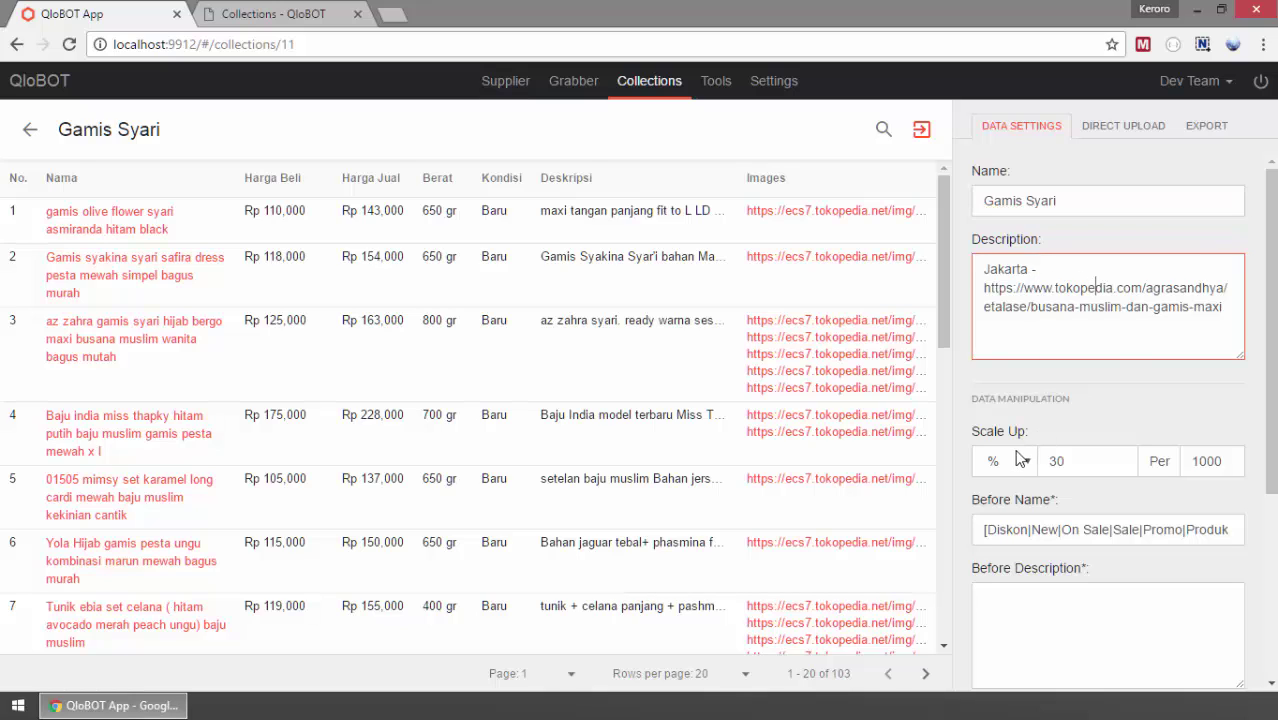
- Switch the collection's Scale Up unit to Rp and set the markup amount to 30000
scroll(1118, 360, down, 2)
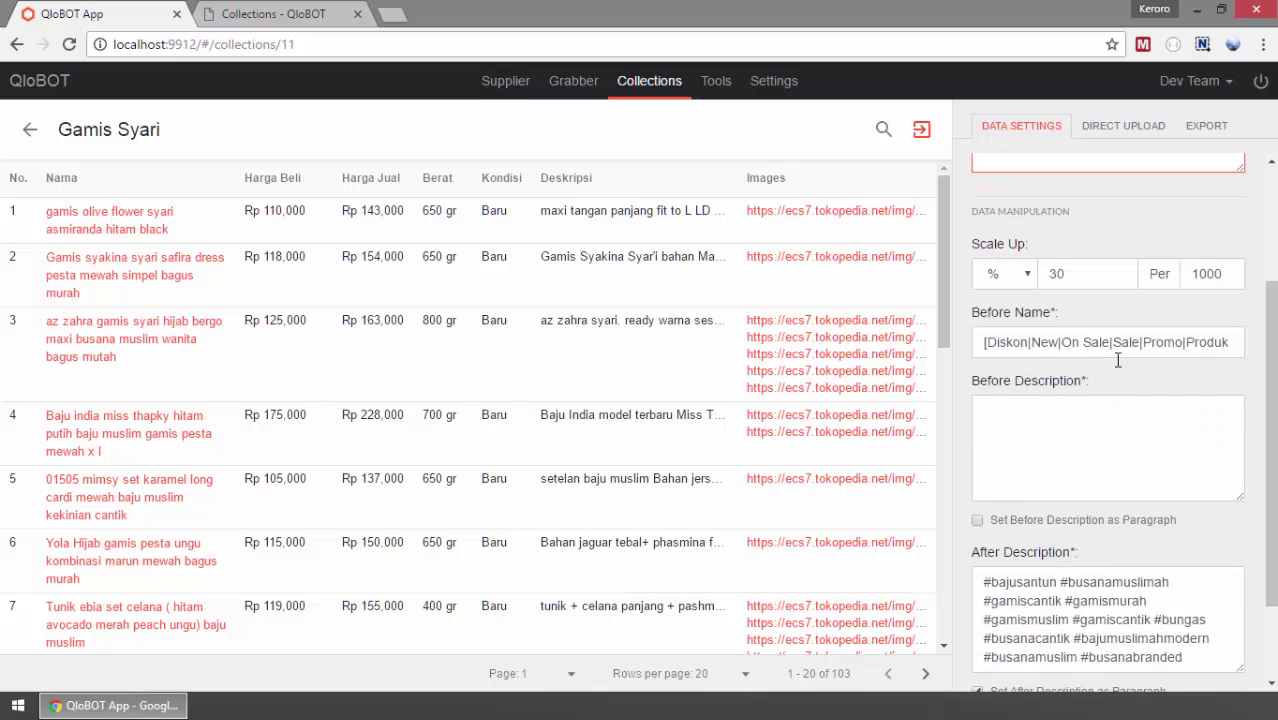
click(1002, 276)
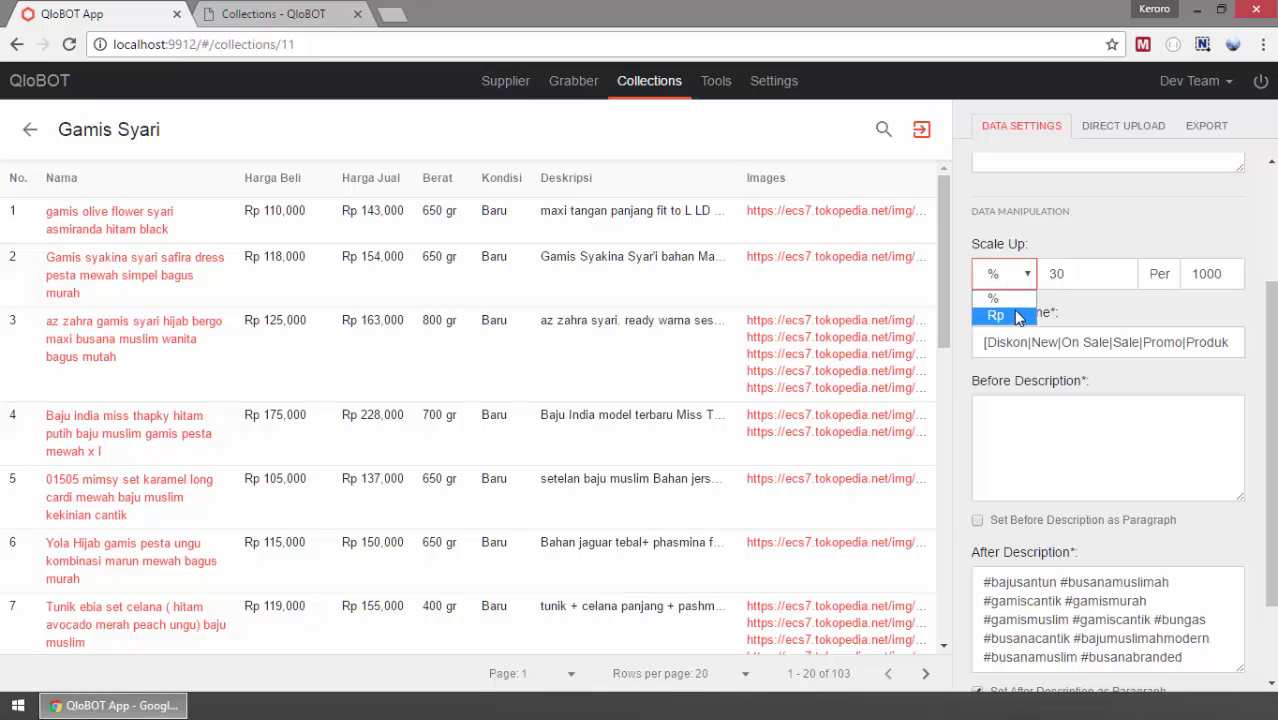
click(1020, 303)
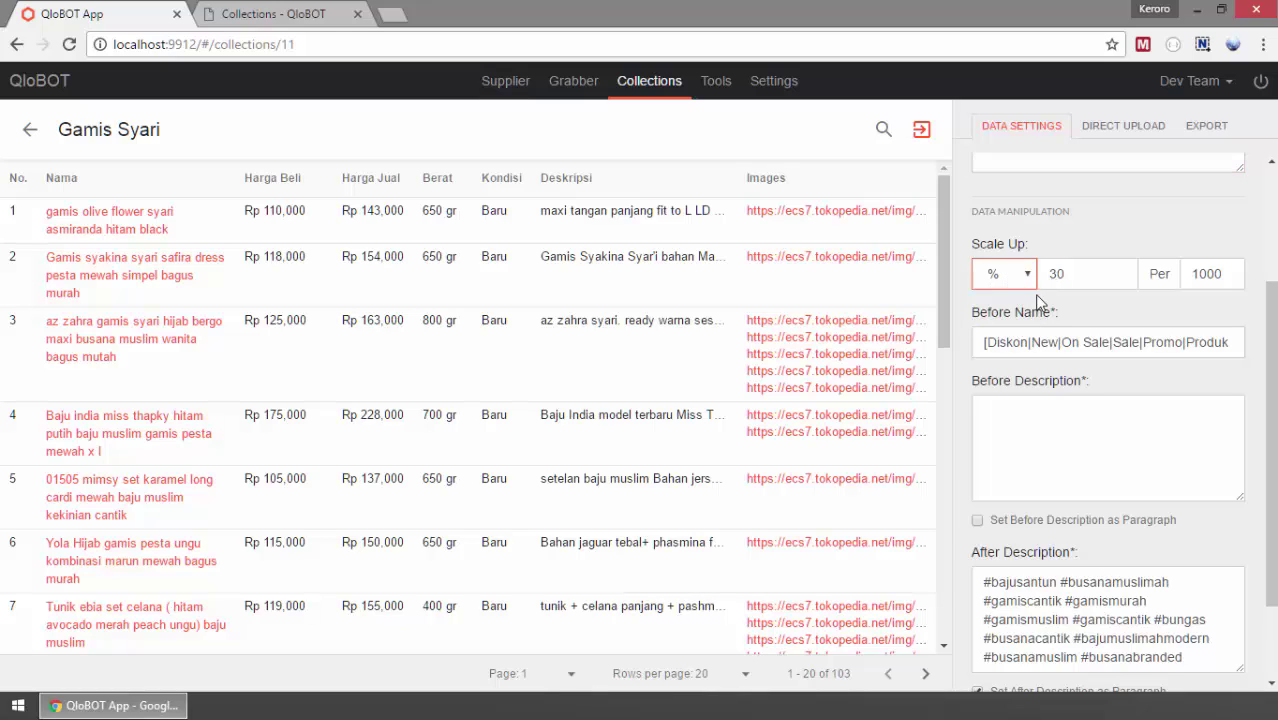
click(978, 279)
click(991, 319)
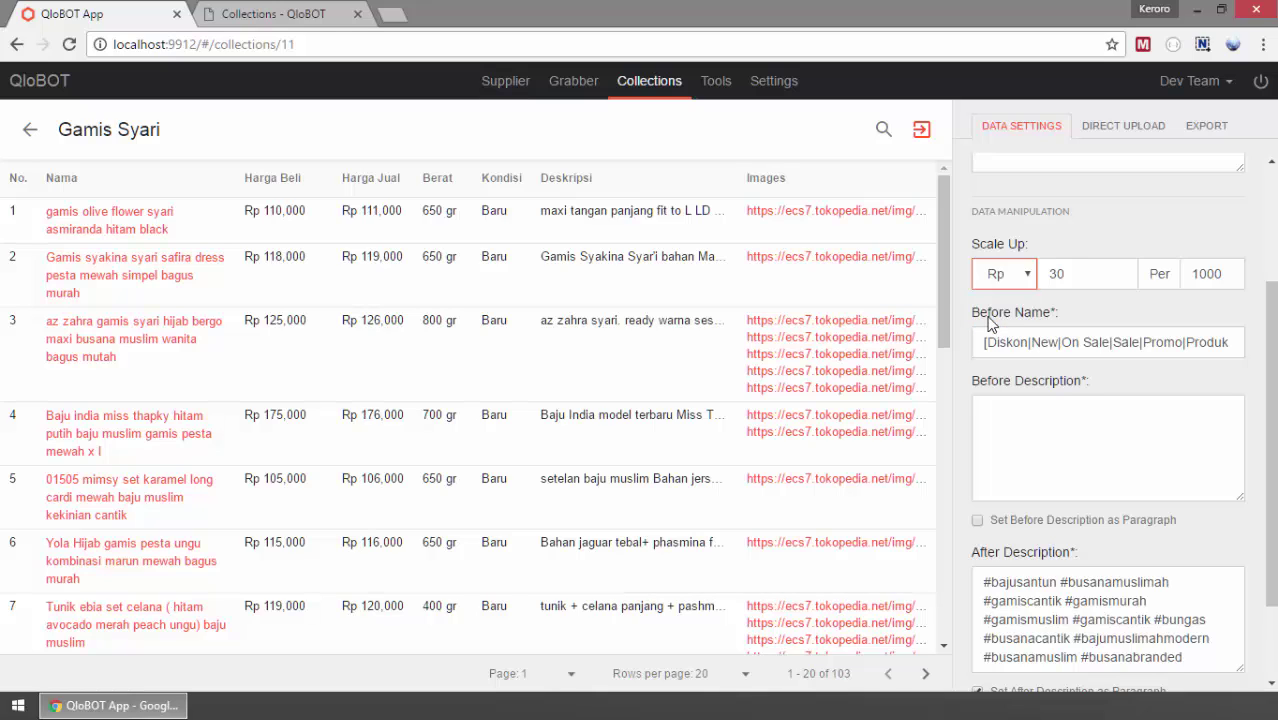
click(1074, 268)
double_click(1091, 271)
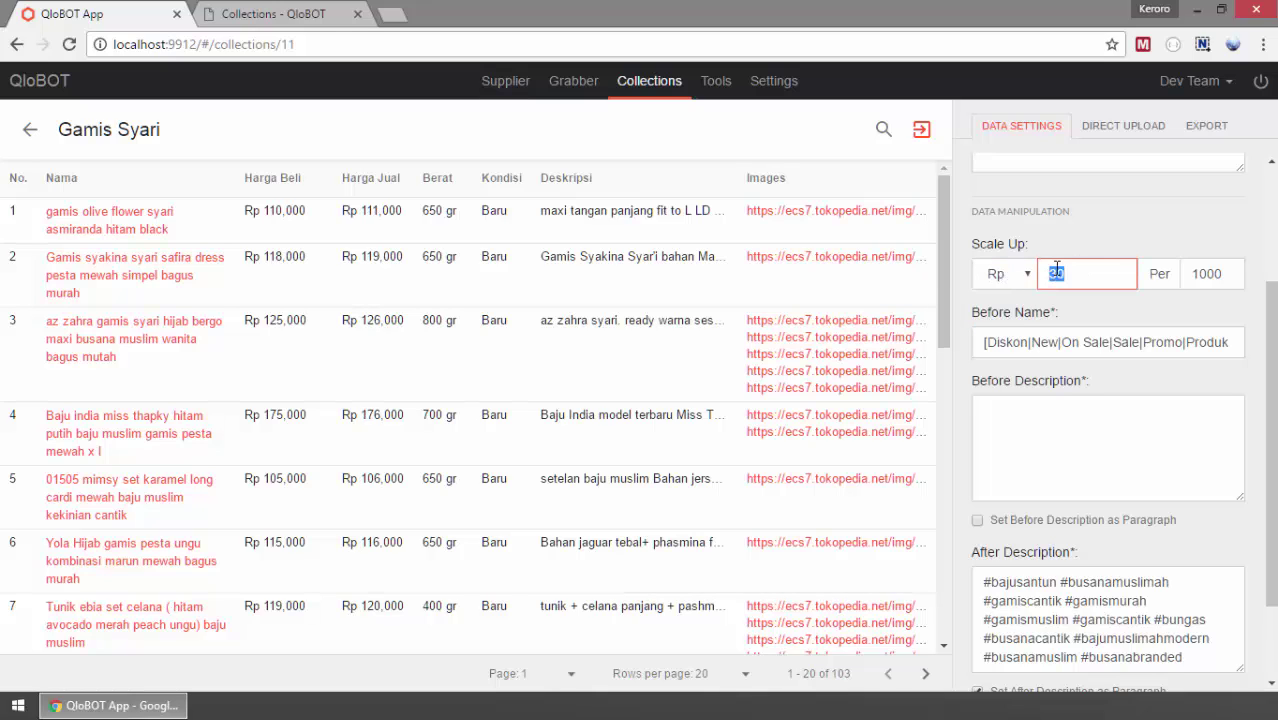
text(000)
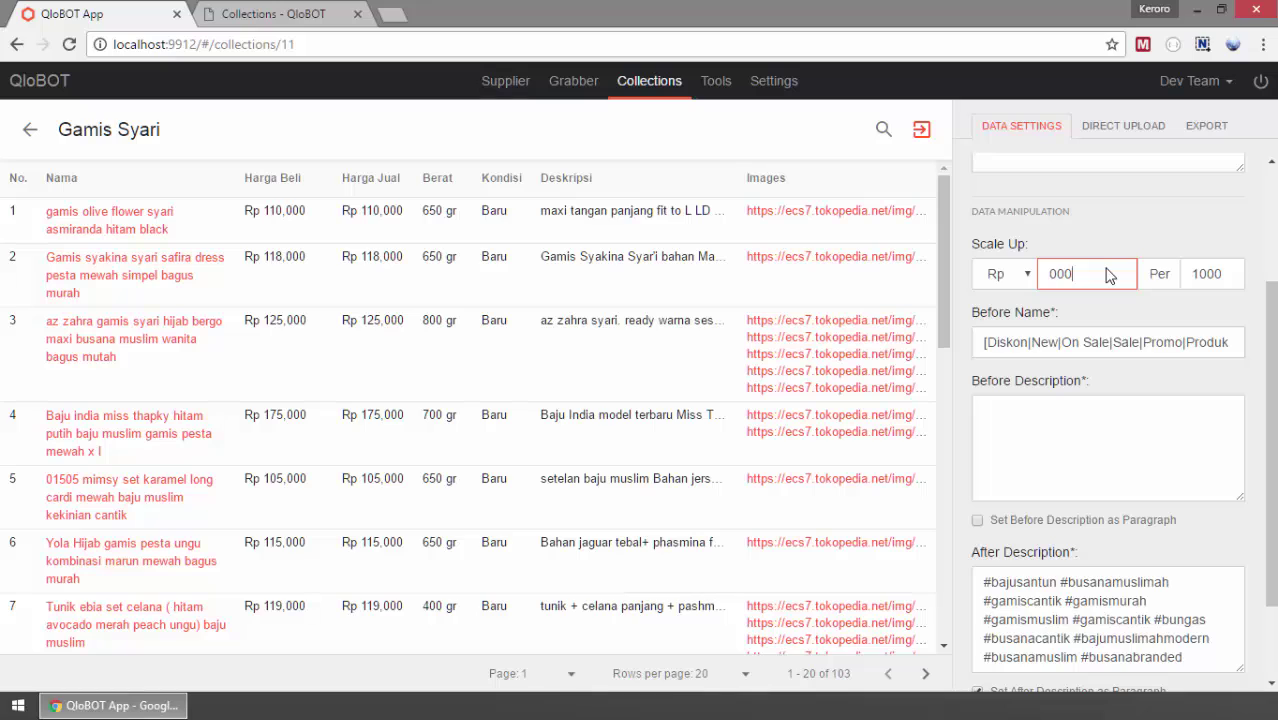
key(BackSpace)
key(BackSpace)
key(BackSpace)
text(30000)
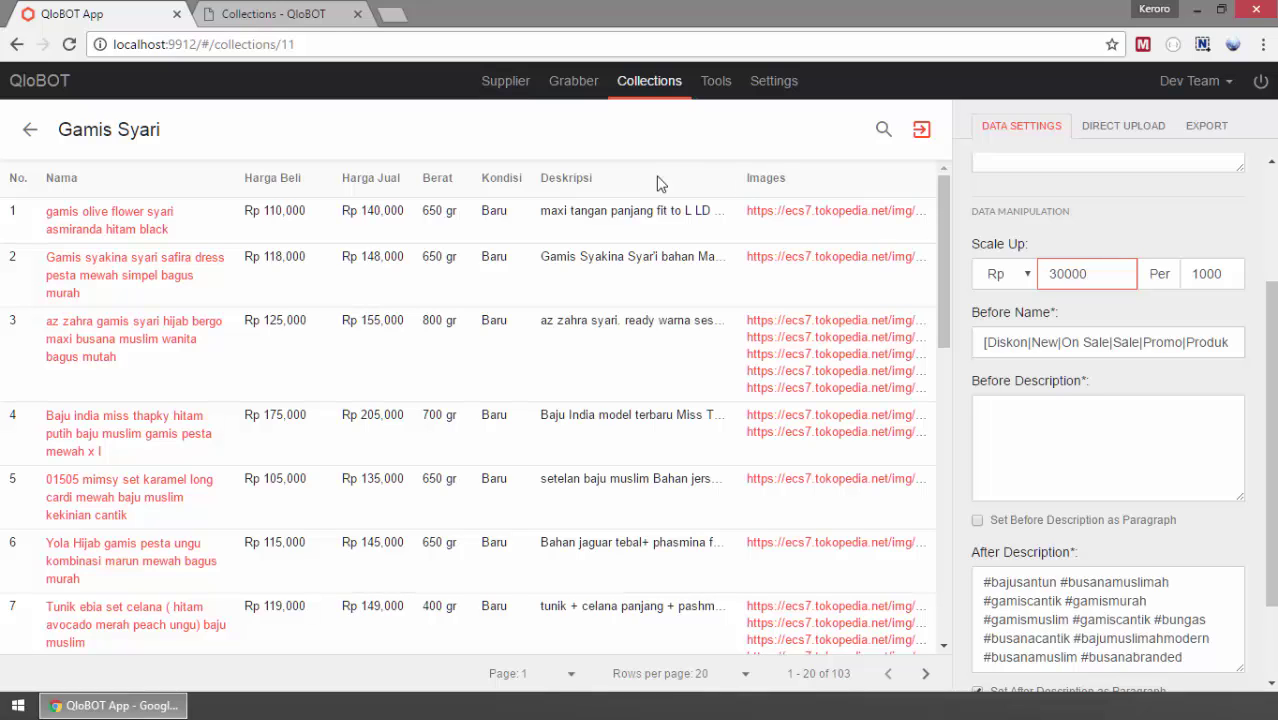
drag(1064, 275, 1095, 273)
- Clear the Scale Up's Per value and set the markup to 15 %
click(1221, 274)
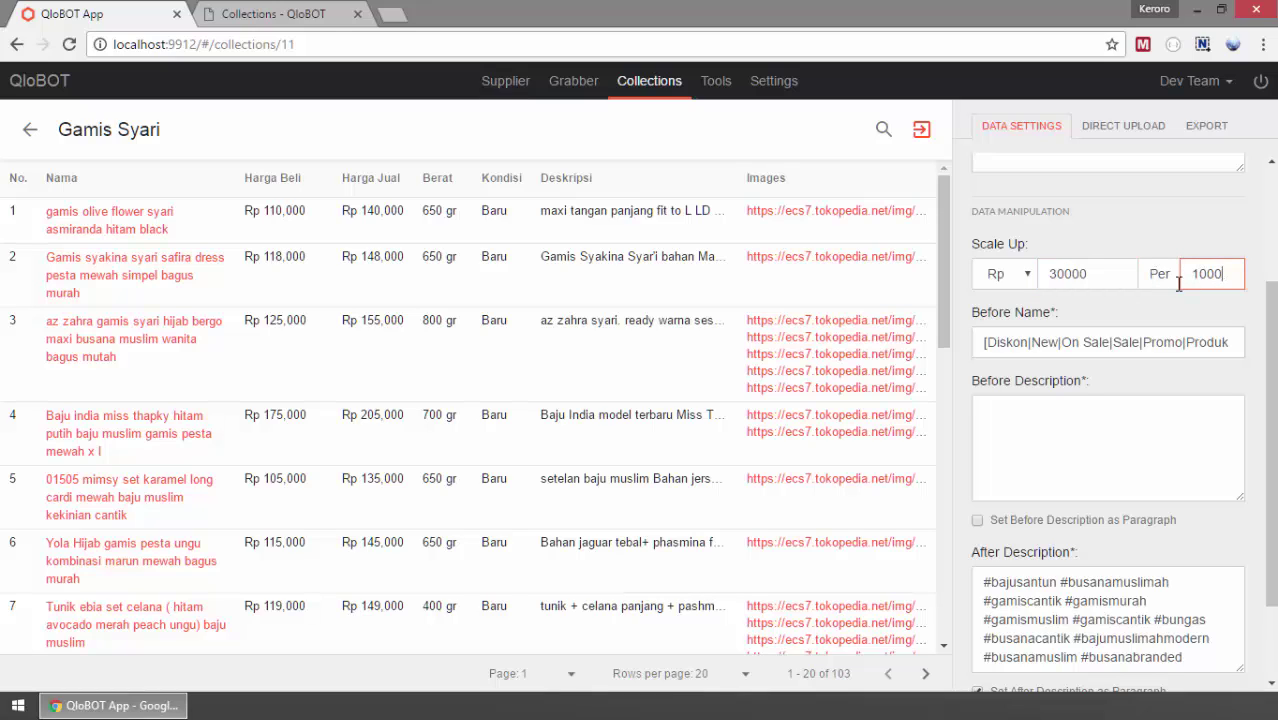
double_click(1197, 274)
key(BackSpace)
click(1008, 275)
click(1000, 298)
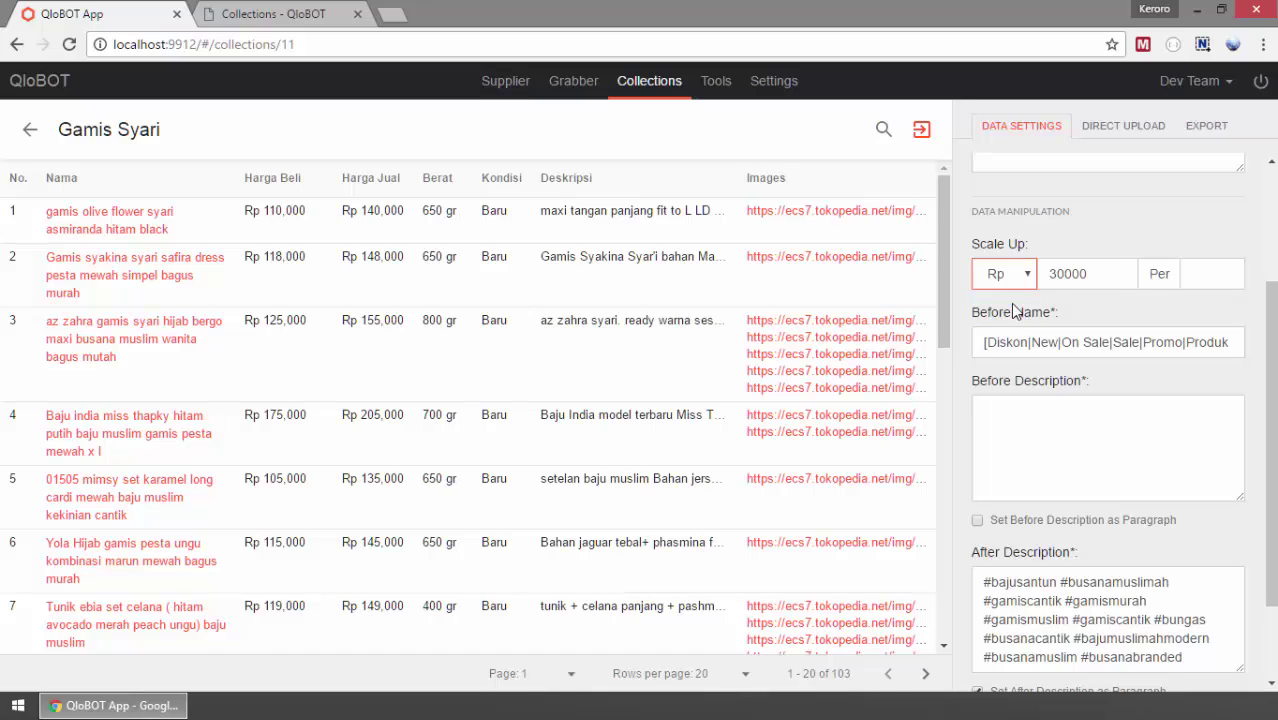
double_click(1124, 267)
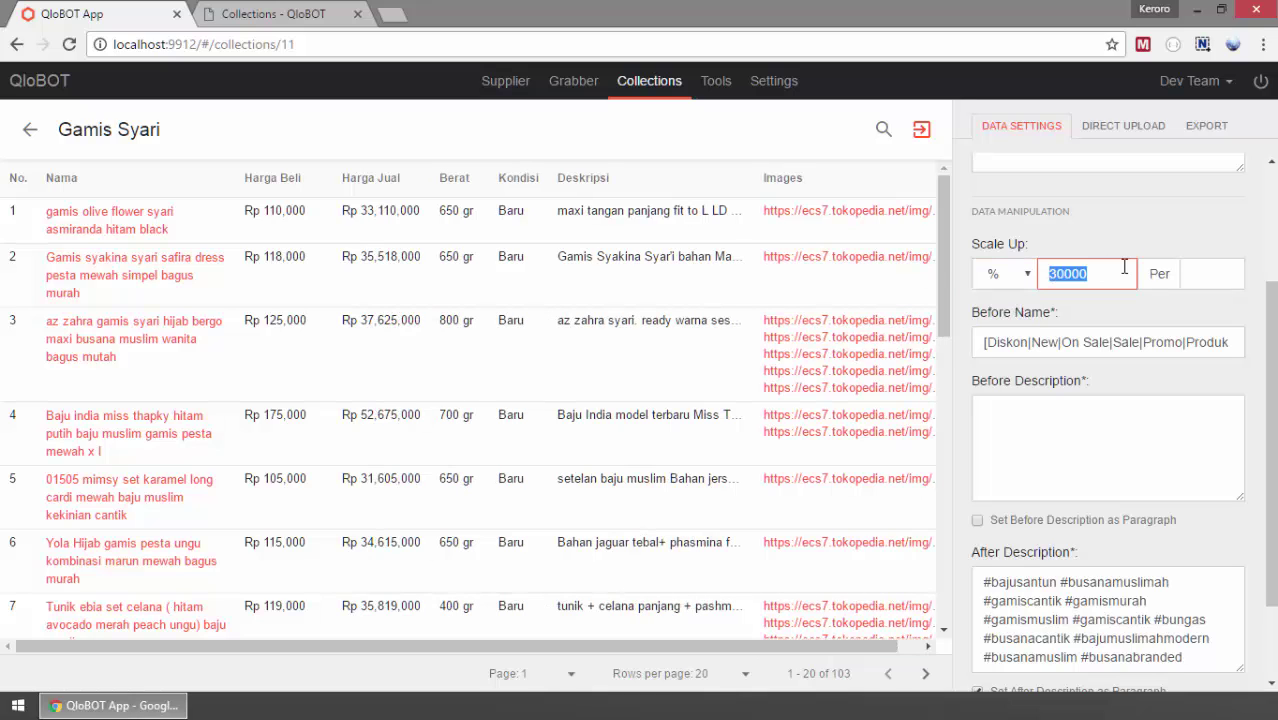
text(15)
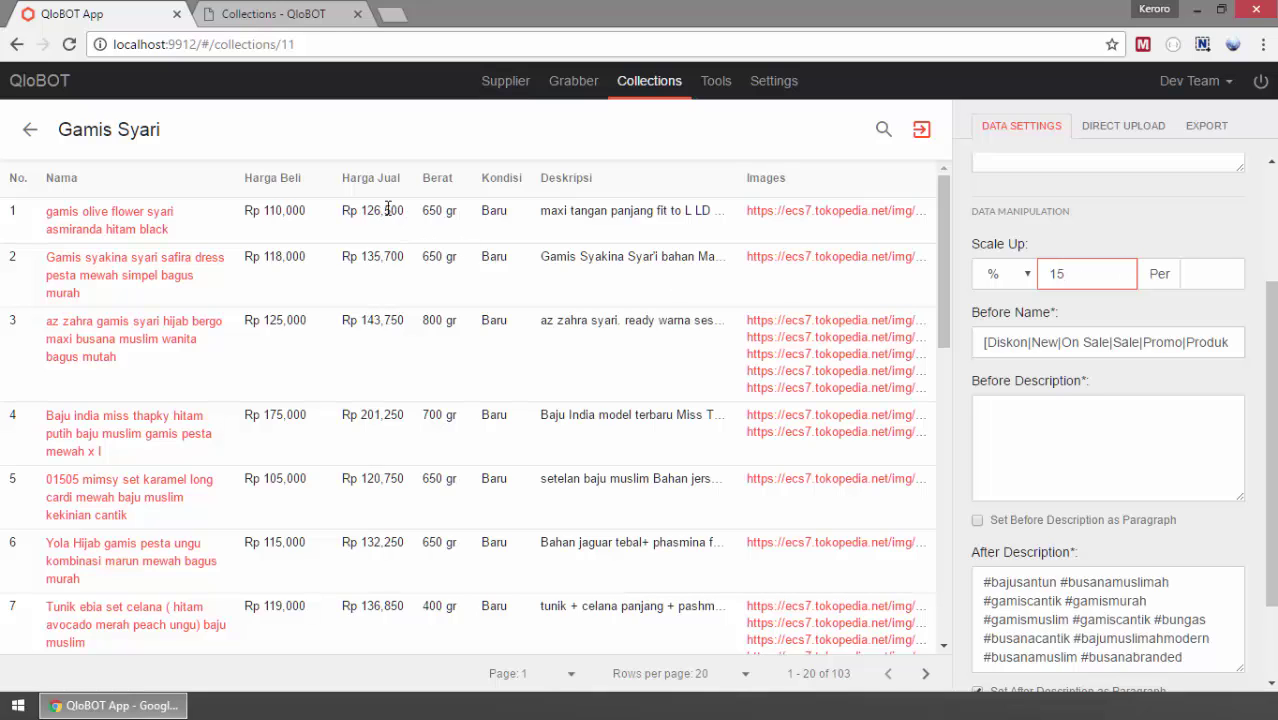
- Examine the last three digits of the first three products' selling prices
drag(407, 212, 384, 213)
drag(386, 257, 410, 258)
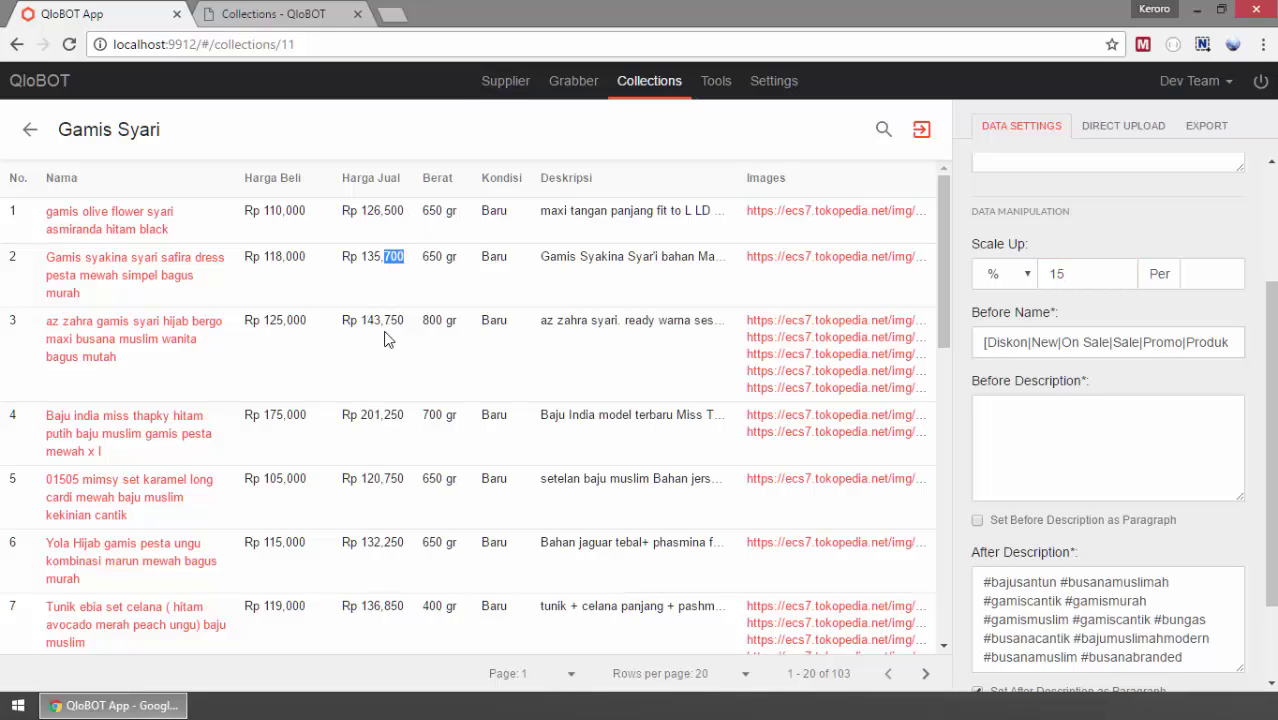
drag(384, 321, 406, 322)
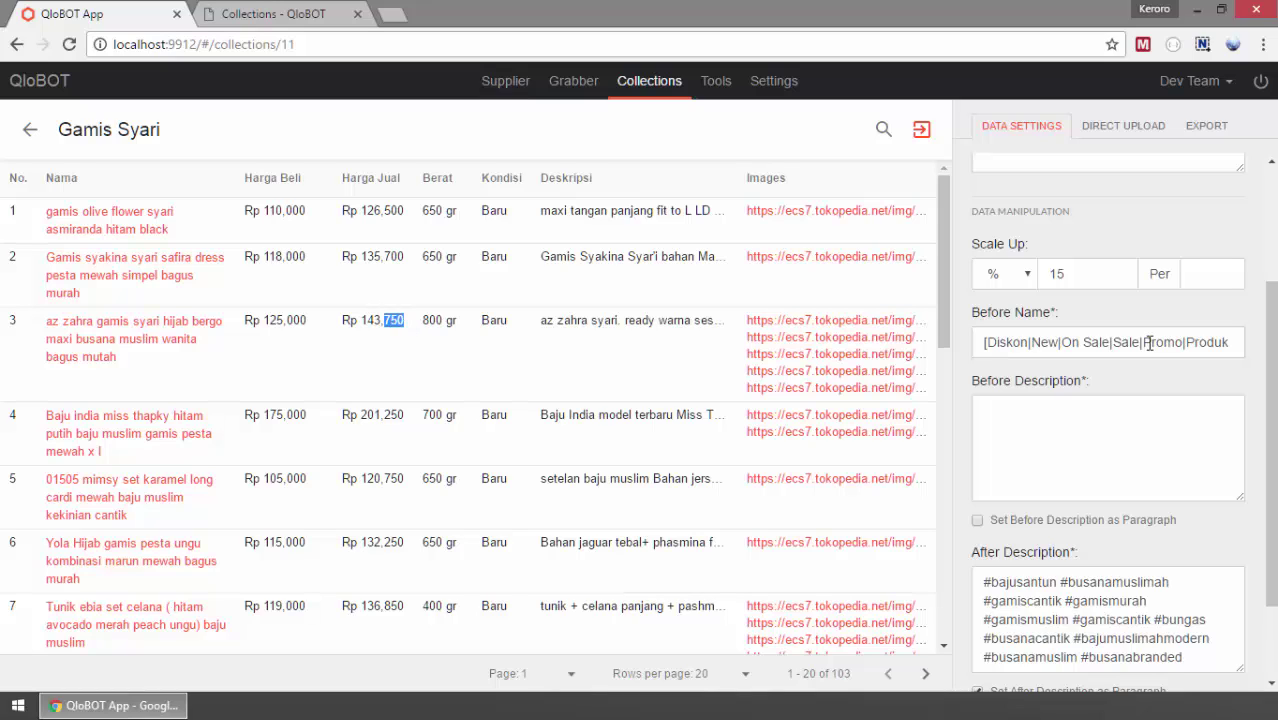
- Set the Scale Up's Per value to 1000 and check the third product's selling price
click(1195, 279)
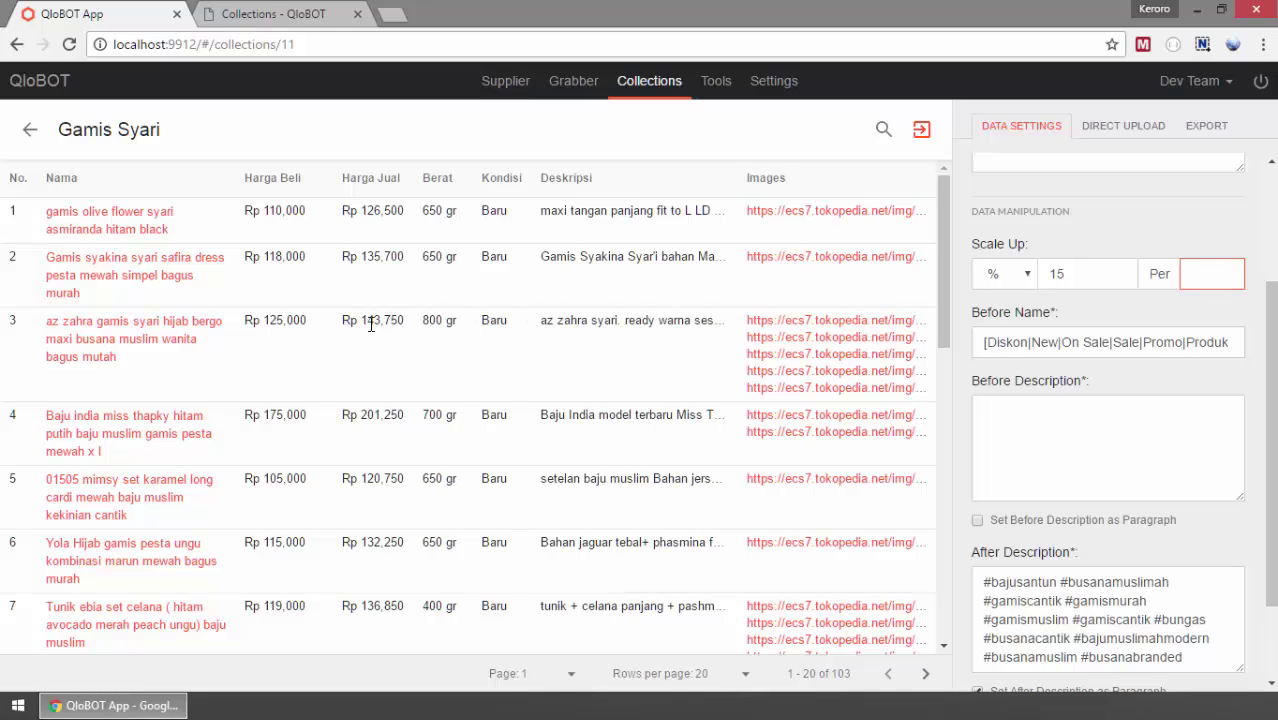
drag(361, 322, 404, 322)
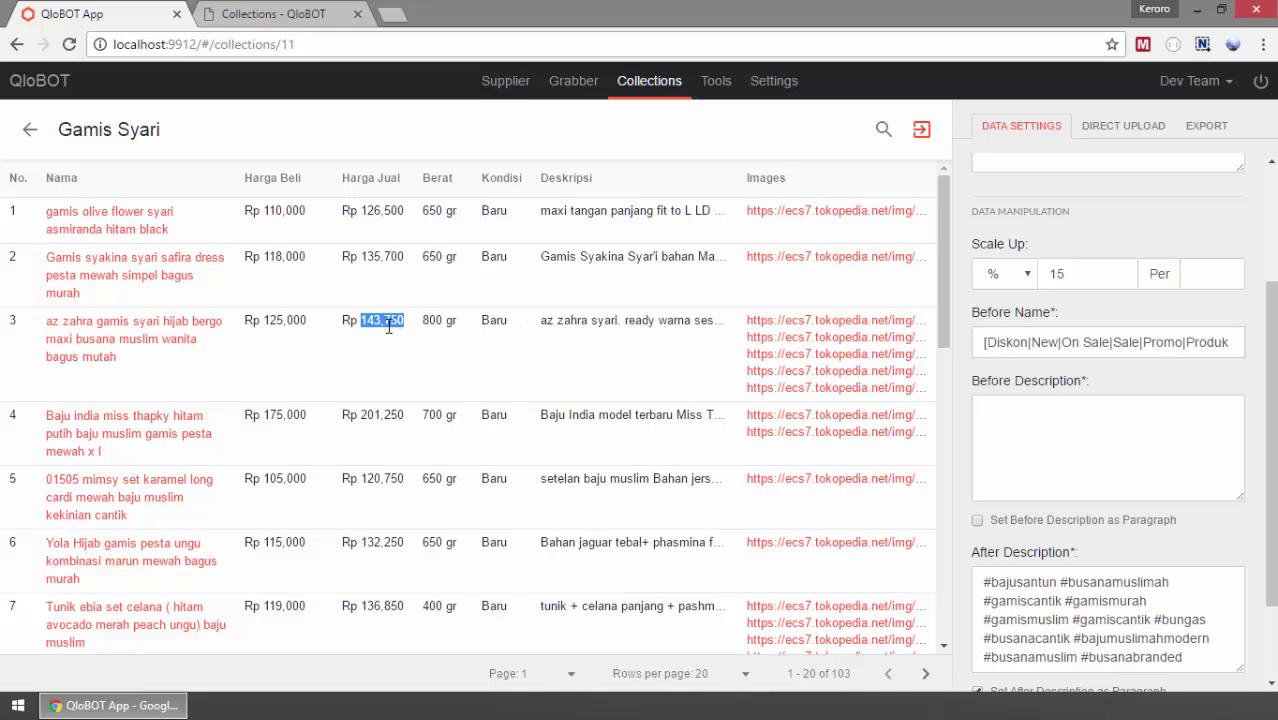
click(1210, 278)
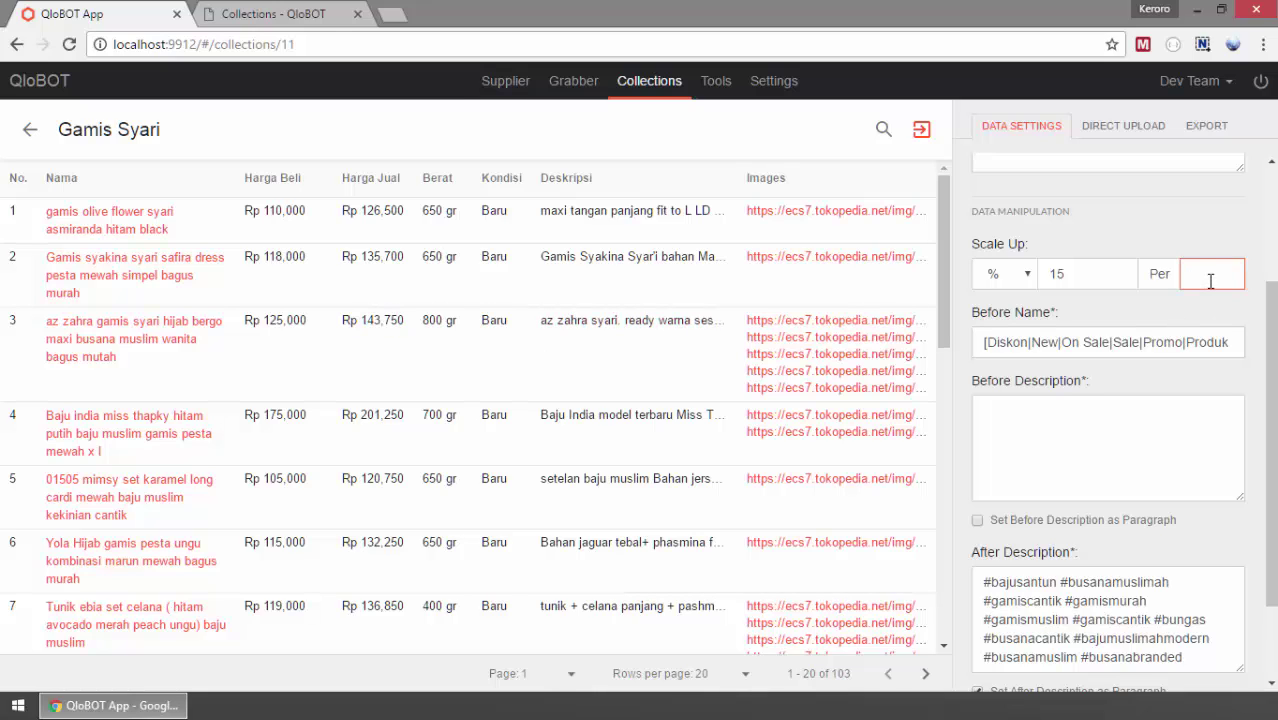
text(1000)
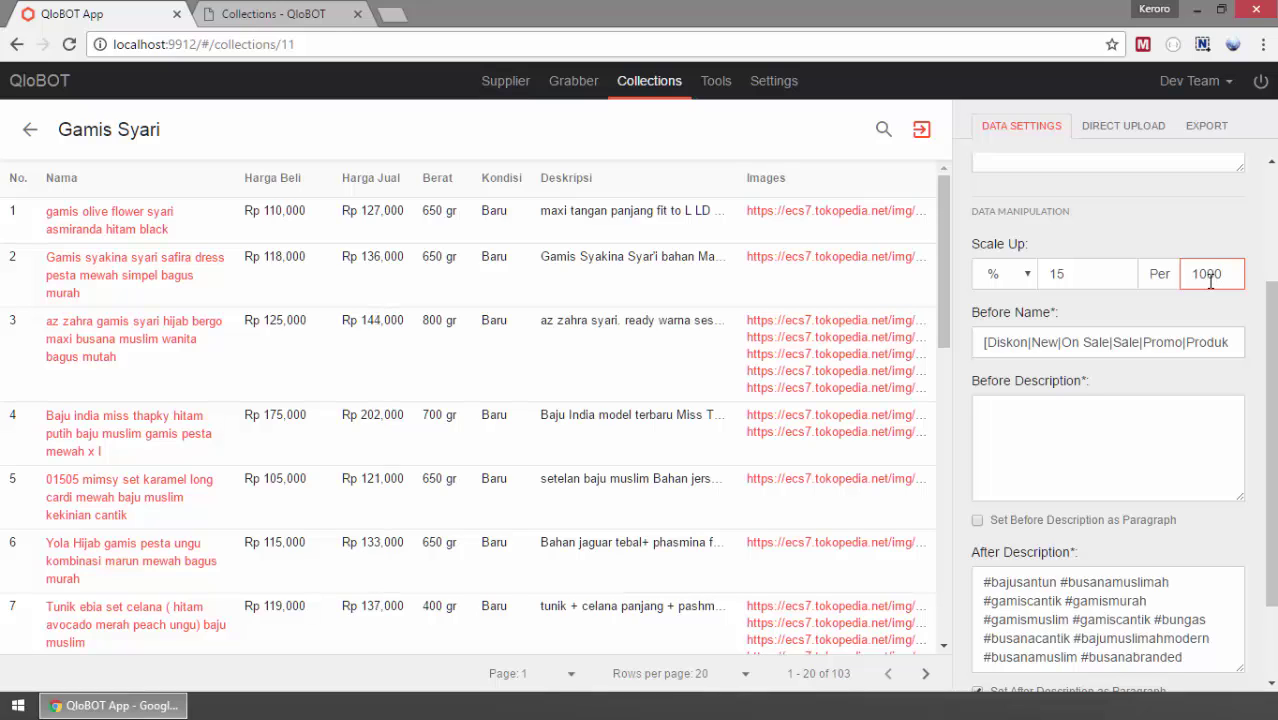
double_click(398, 321)
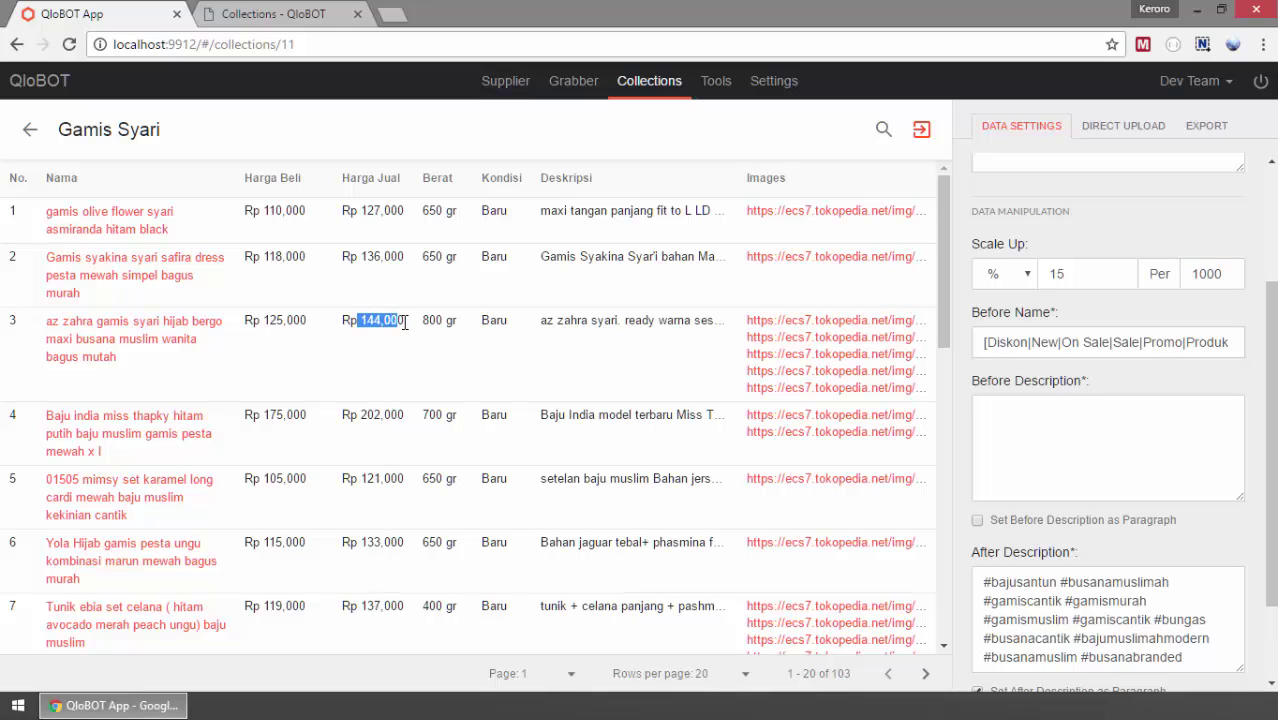
drag(404, 321, 407, 321)
- Examine each spinner alternative in the Before Name field, from Diskon through Produk Baru
click(1135, 342)
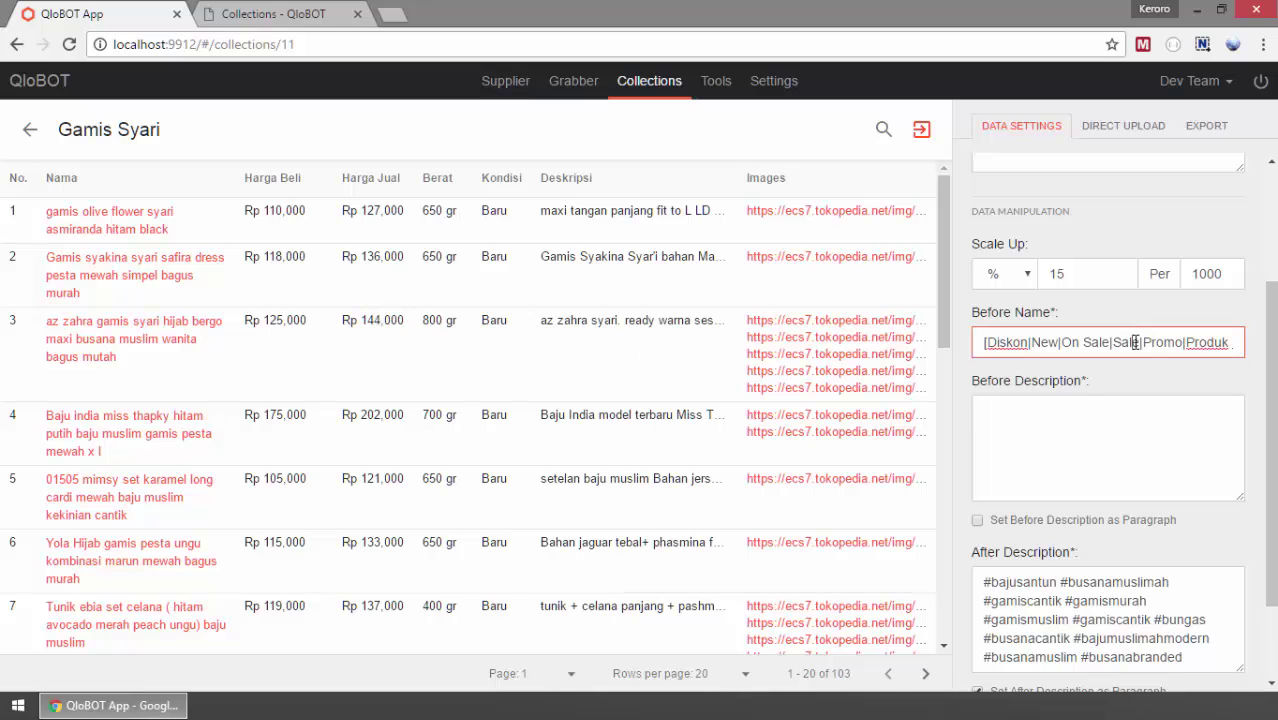
drag(972, 312, 1072, 315)
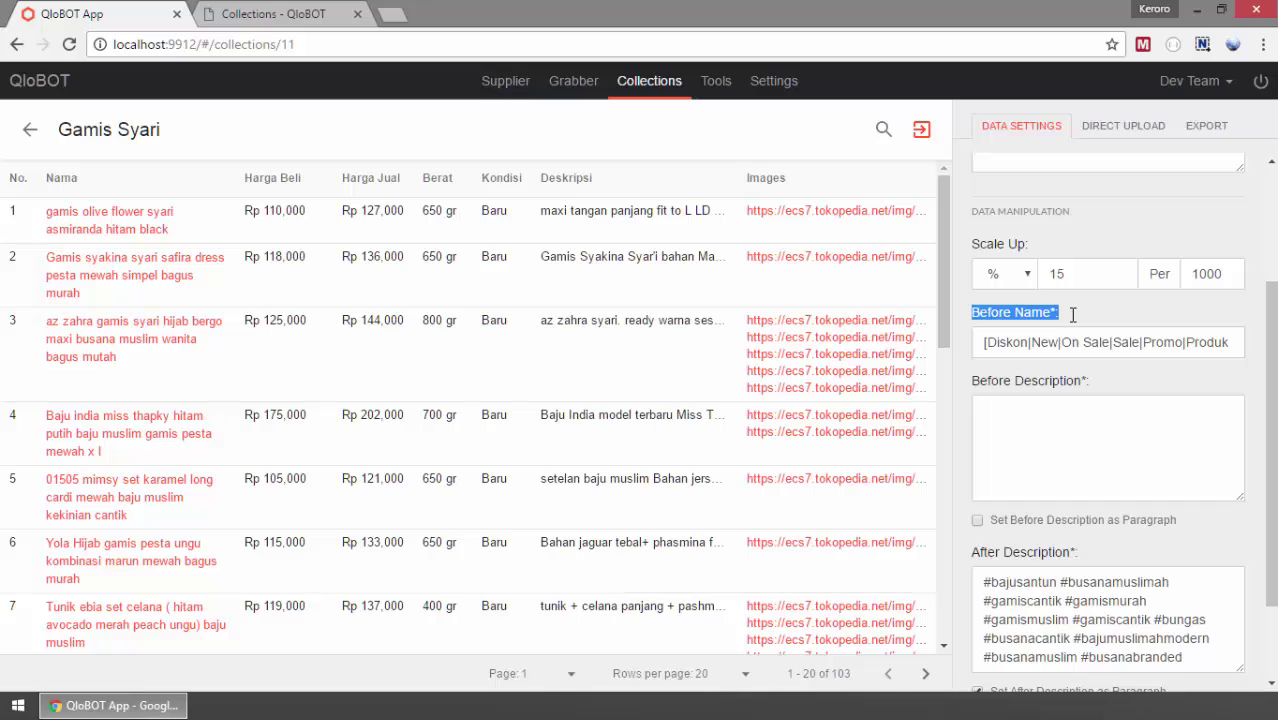
drag(1082, 342, 1110, 345)
double_click(1094, 343)
click(1063, 346)
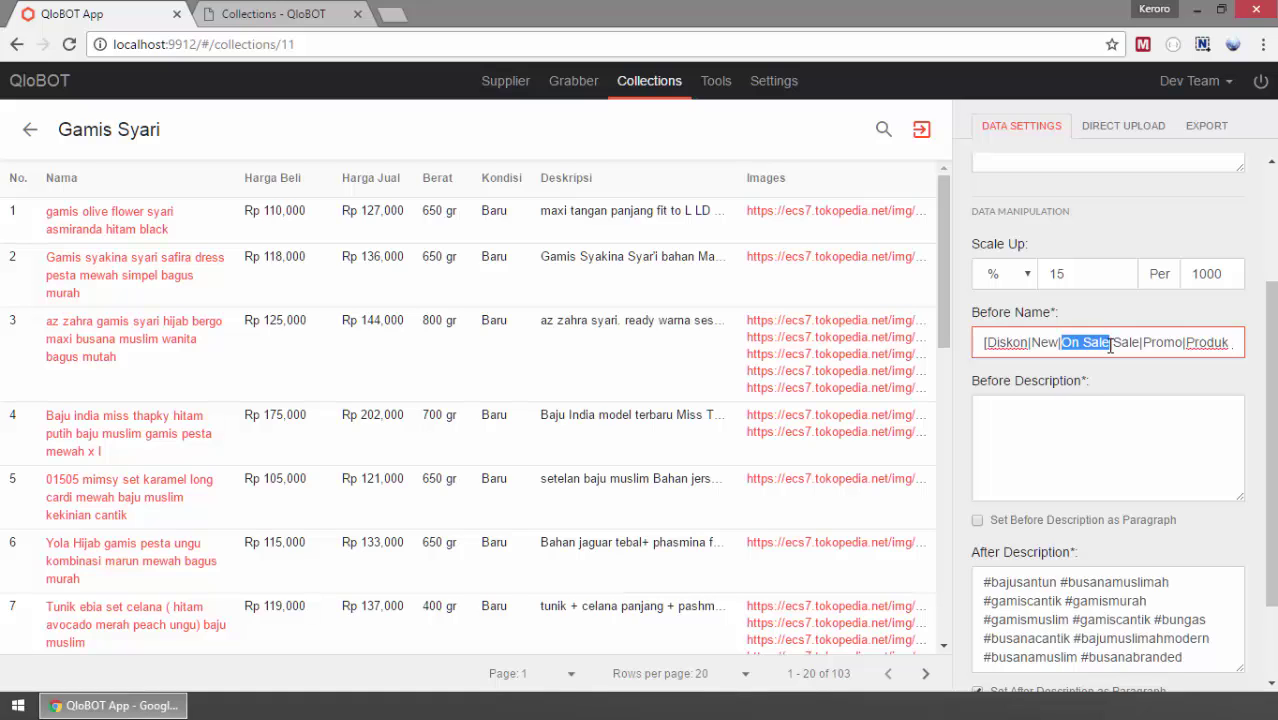
click(1056, 350)
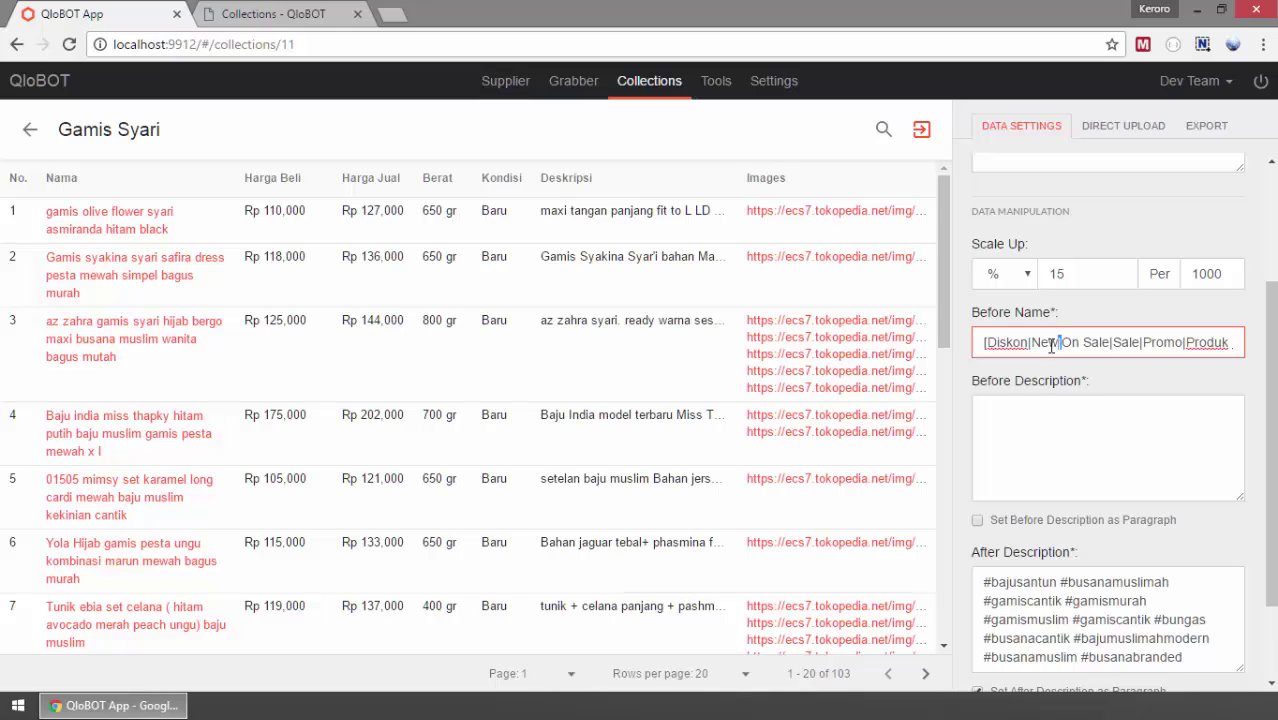
double_click(1047, 342)
double_click(1005, 342)
double_click(1126, 342)
double_click(1158, 343)
click(1217, 343)
drag(1187, 343, 1232, 343)
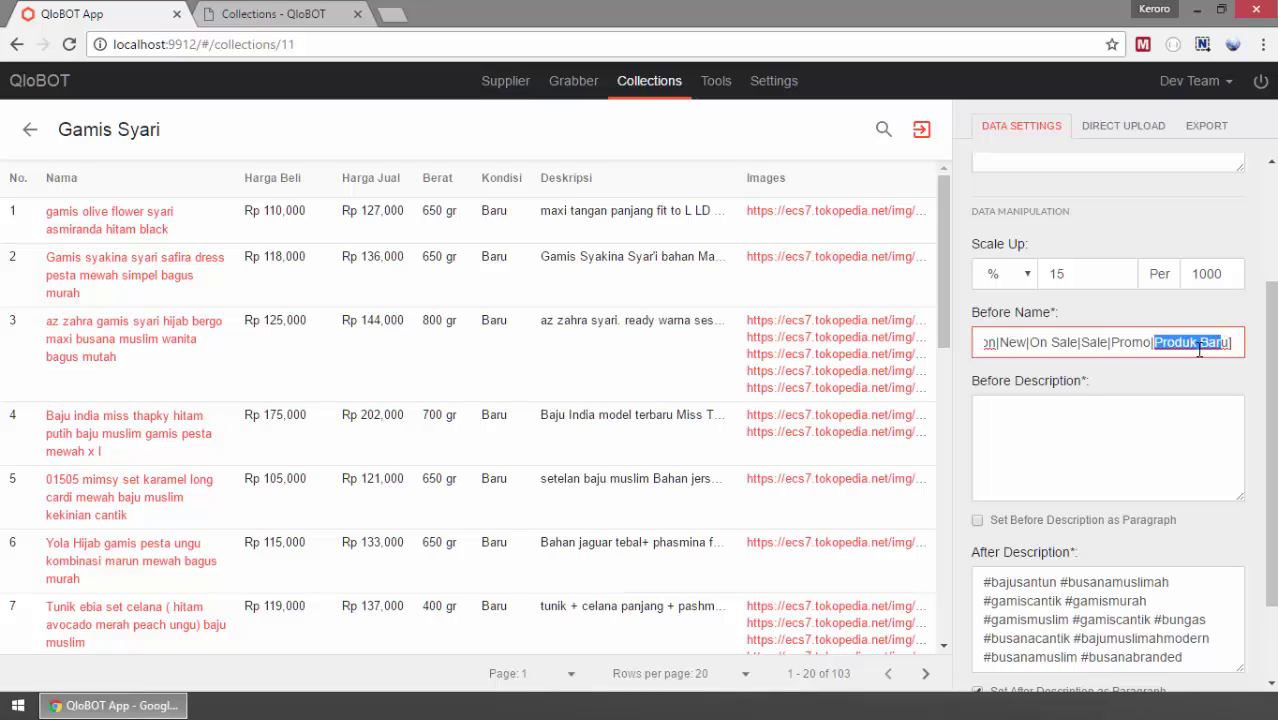
click(1202, 343)
- Read the third product's full description to see where Before Description text would go
click(1062, 412)
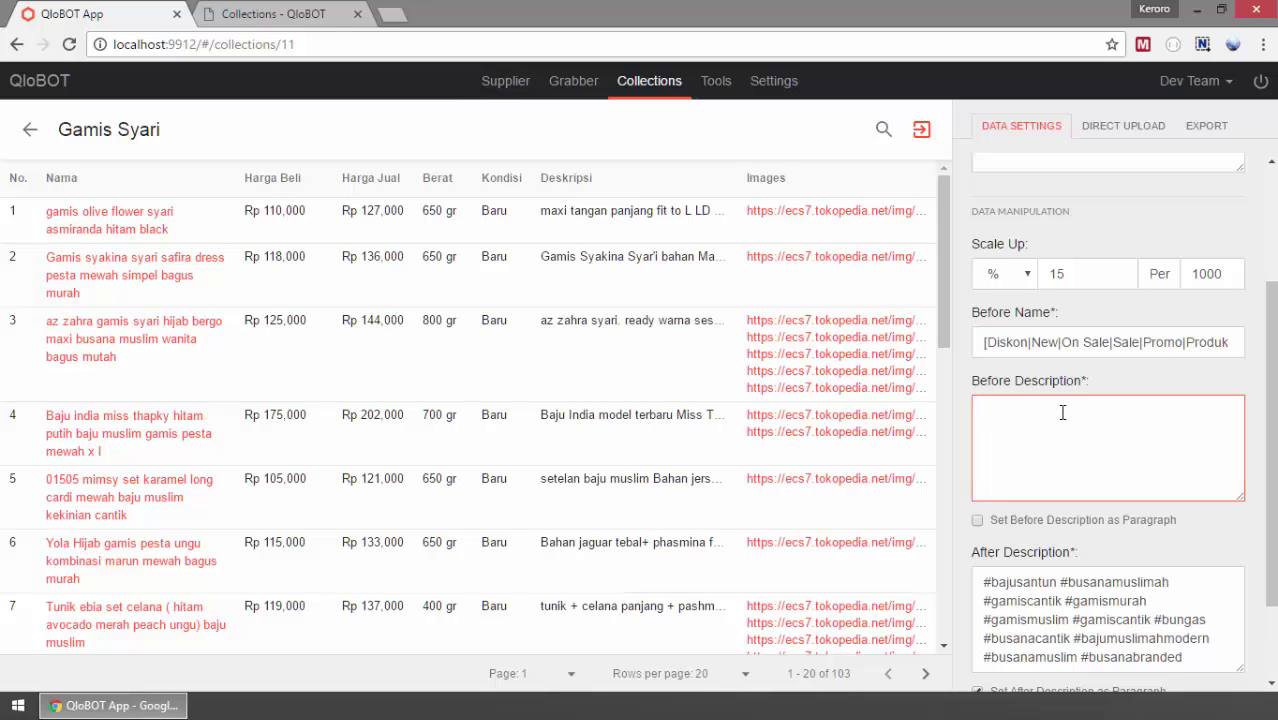
click(650, 330)
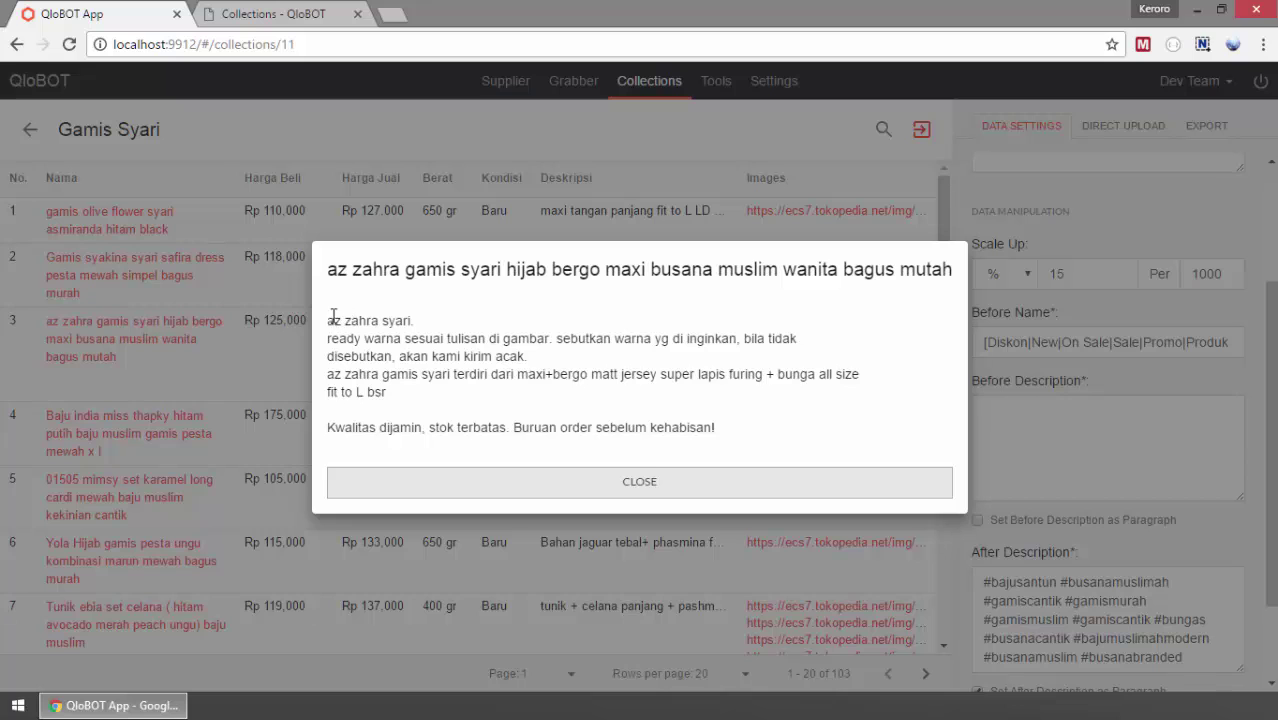
click(561, 487)
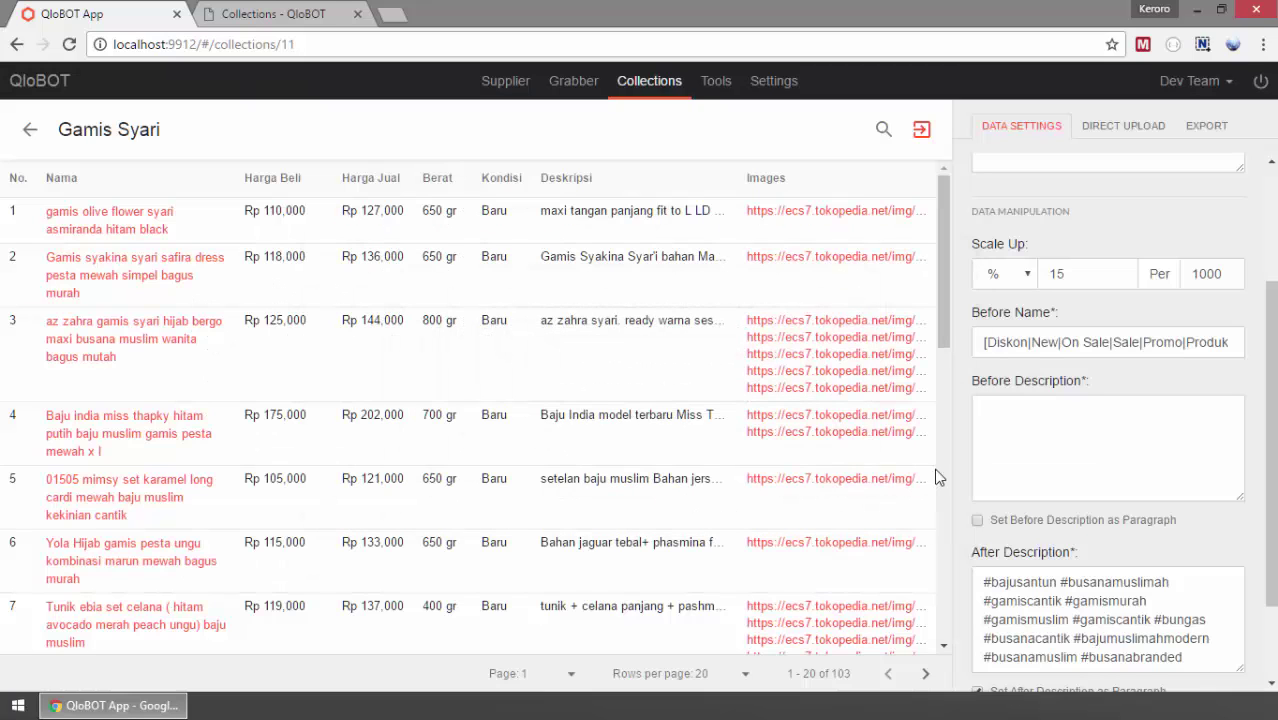
click(1045, 426)
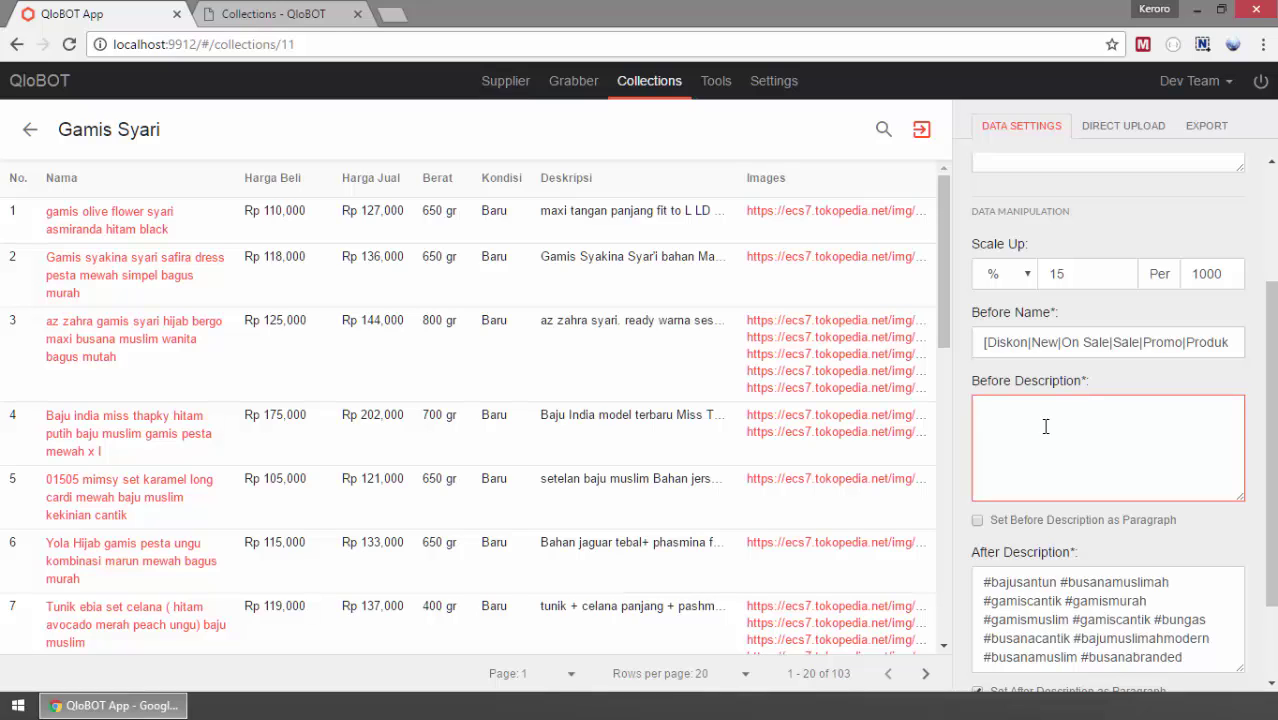
- Try the Set Before Description as Paragraph option and review the third product's description with it enabled
click(1014, 530)
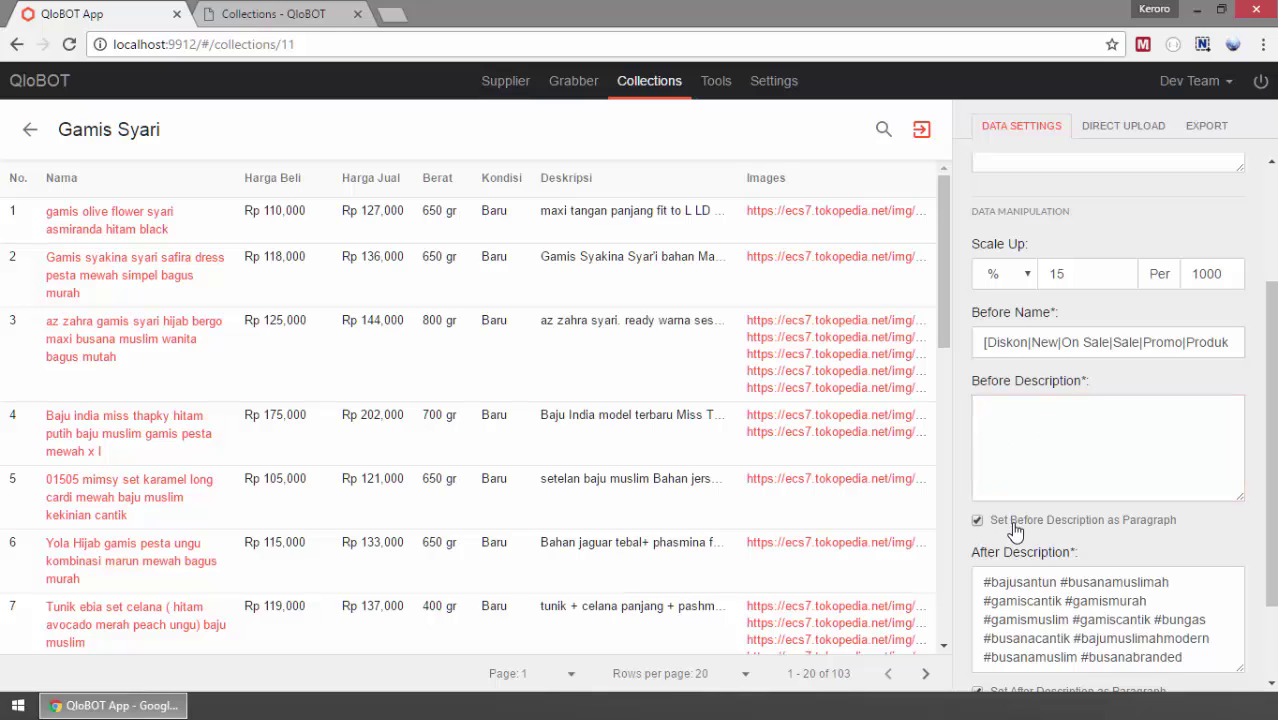
click(1014, 530)
click(999, 531)
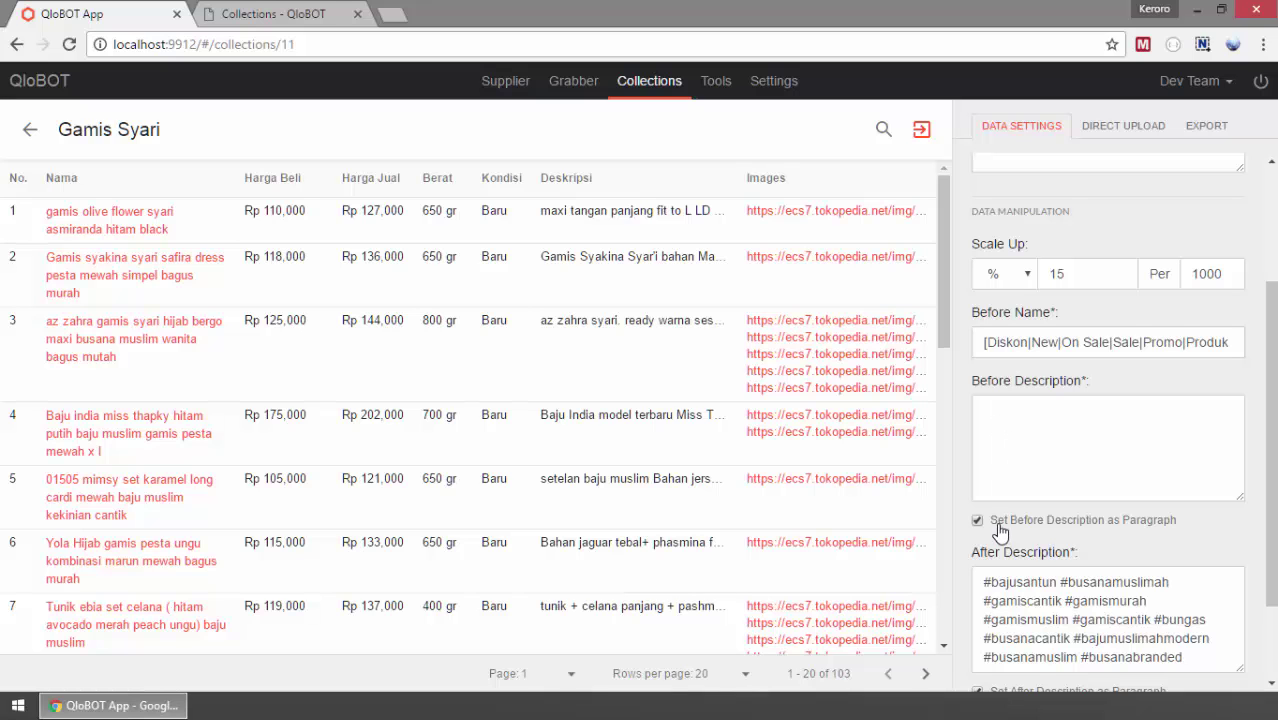
click(637, 324)
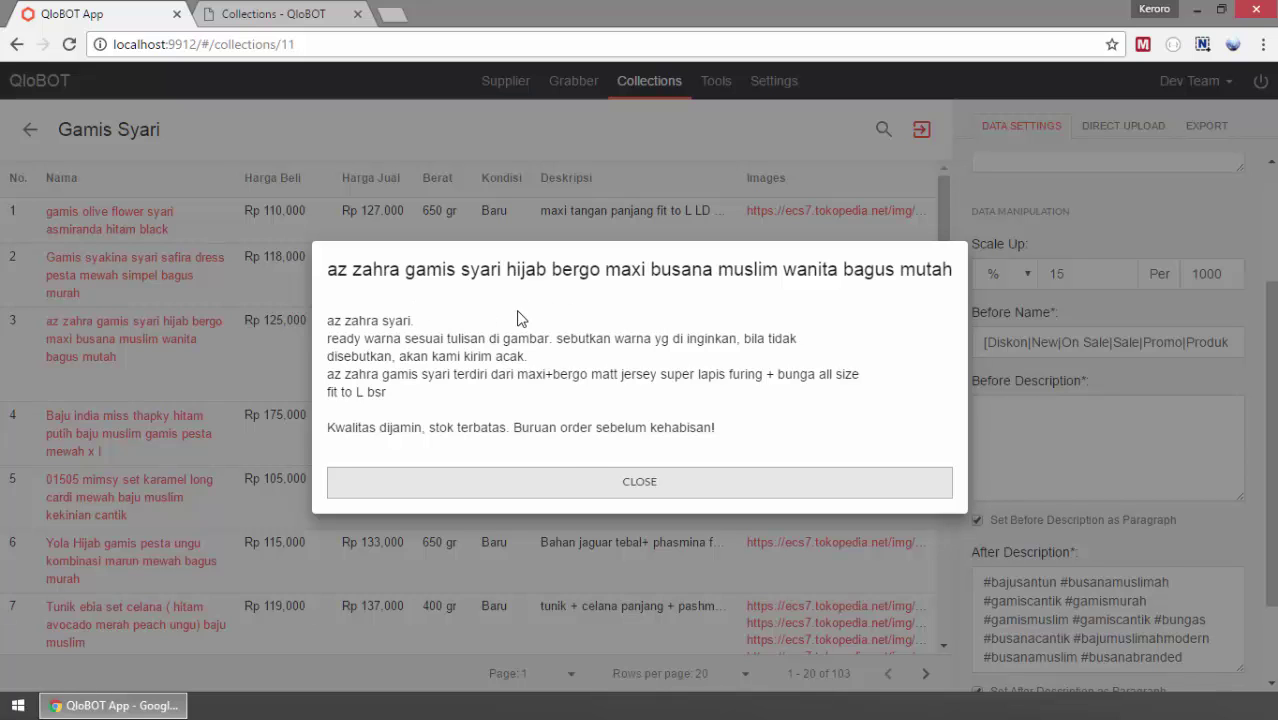
click(553, 482)
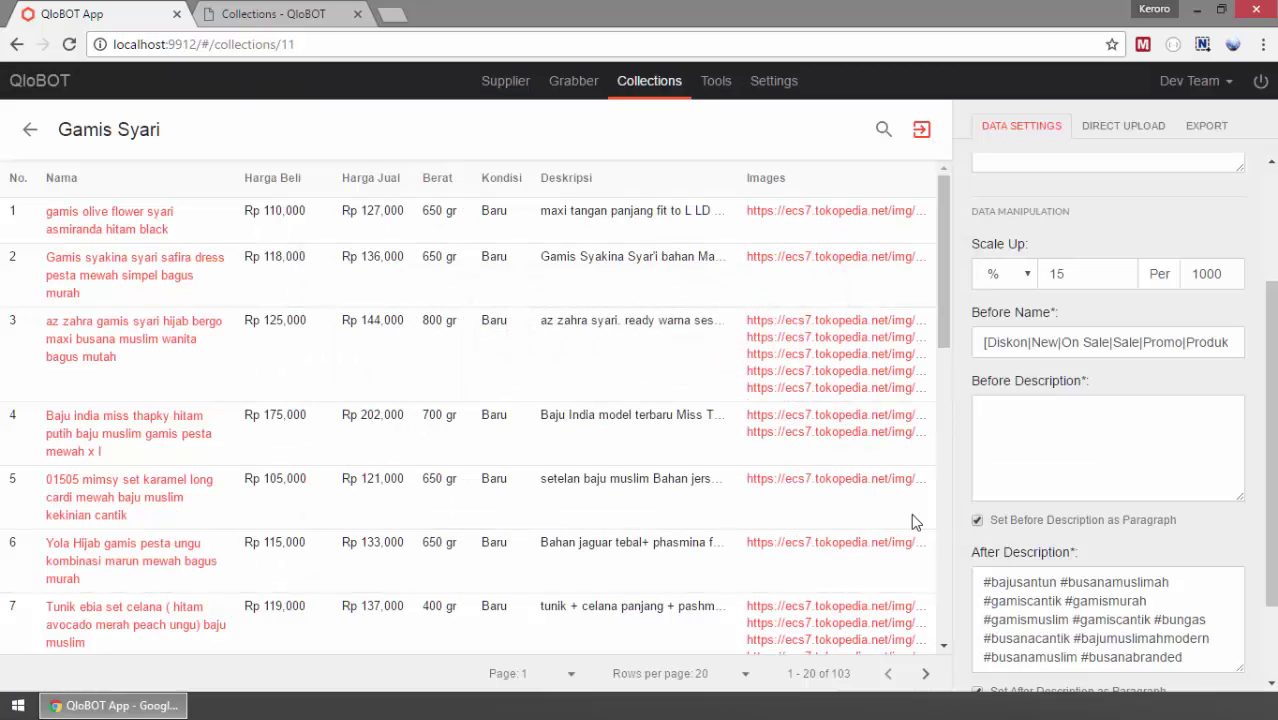
click(1058, 530)
- Reopen the third product's description and examine the beginning of its text, then return to the Before Description field
click(1070, 441)
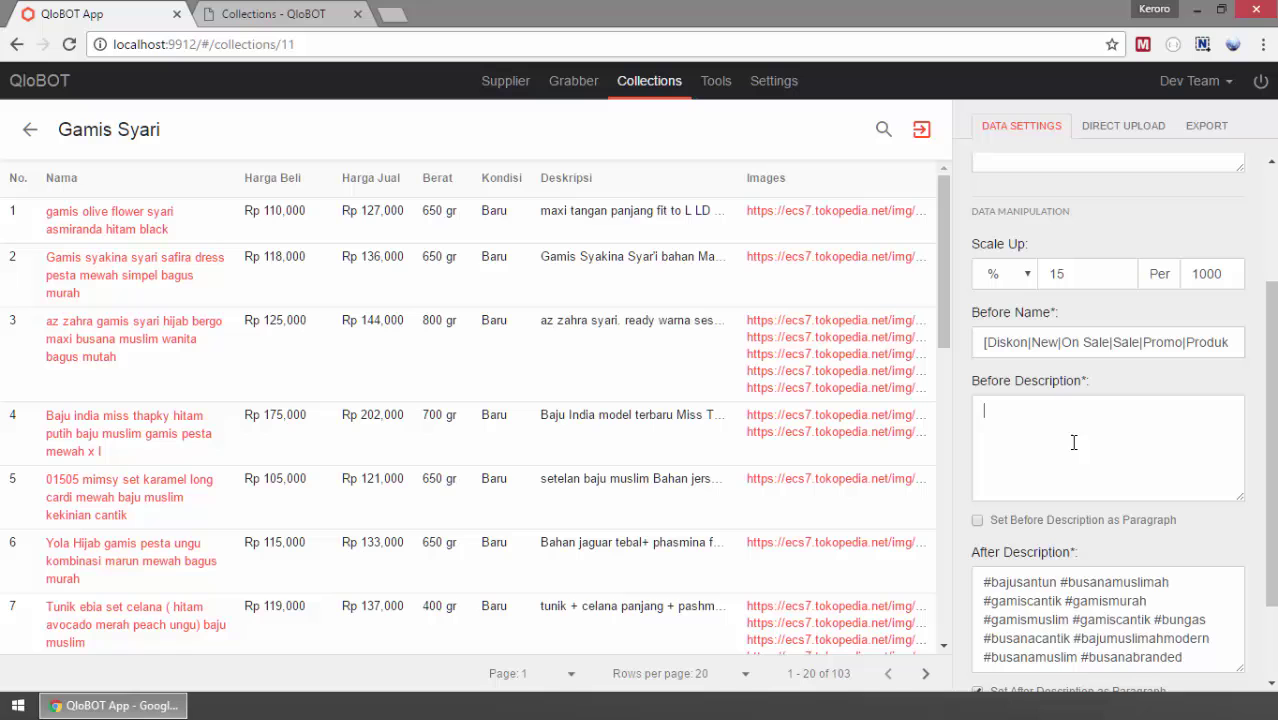
click(639, 334)
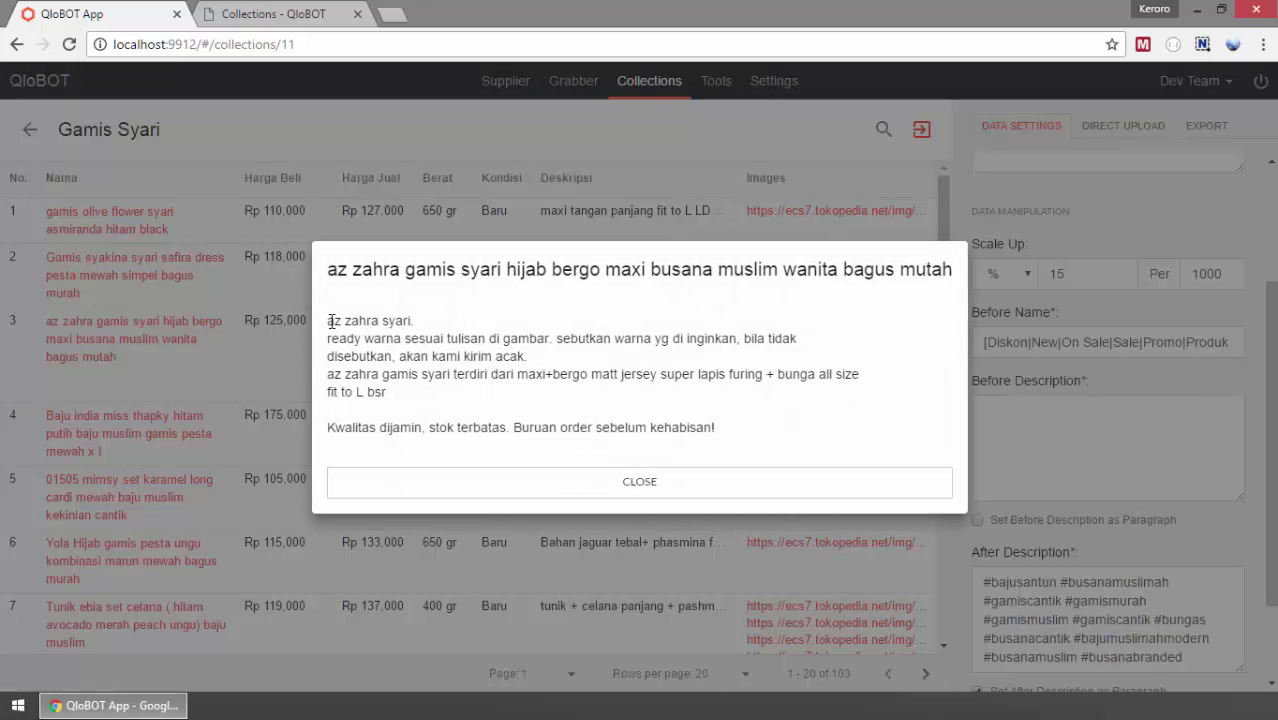
drag(333, 325, 328, 320)
click(553, 488)
click(1041, 448)
- Review the After Description hashtags and paragraph option, then the collection's name at the start of the data settings
scroll(1035, 430, down, 1)
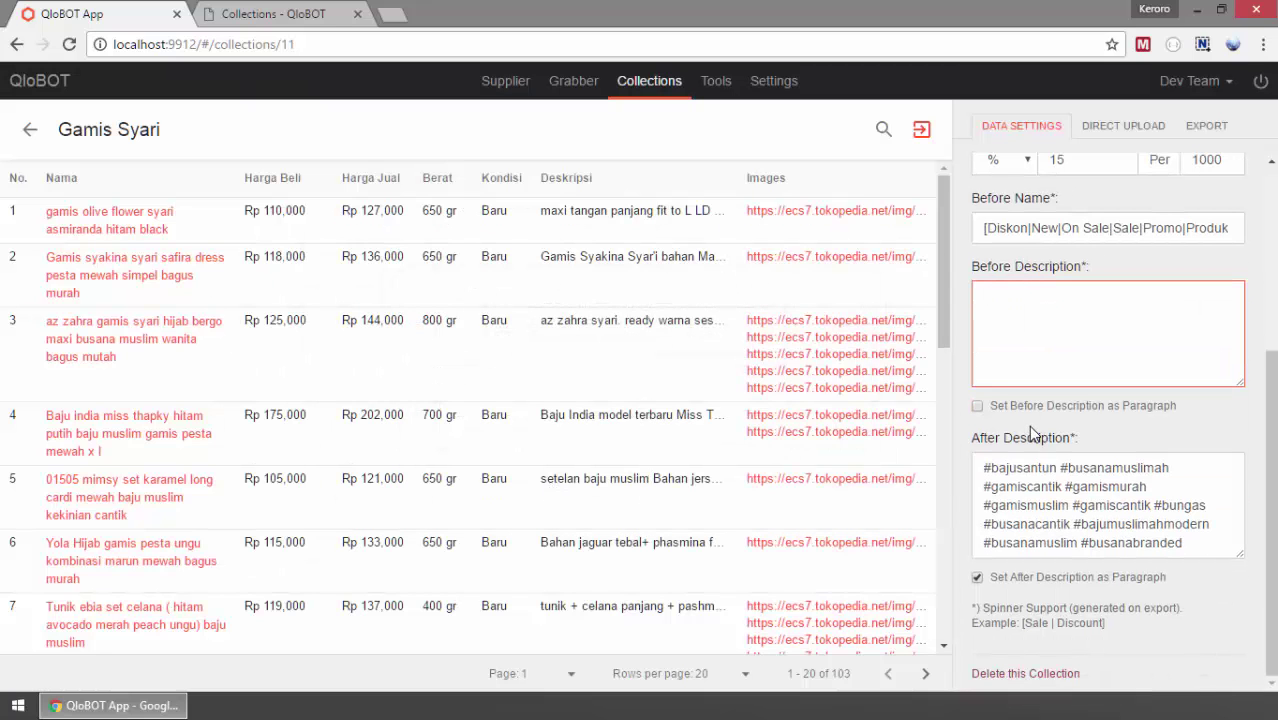
drag(968, 440, 1088, 441)
click(1088, 442)
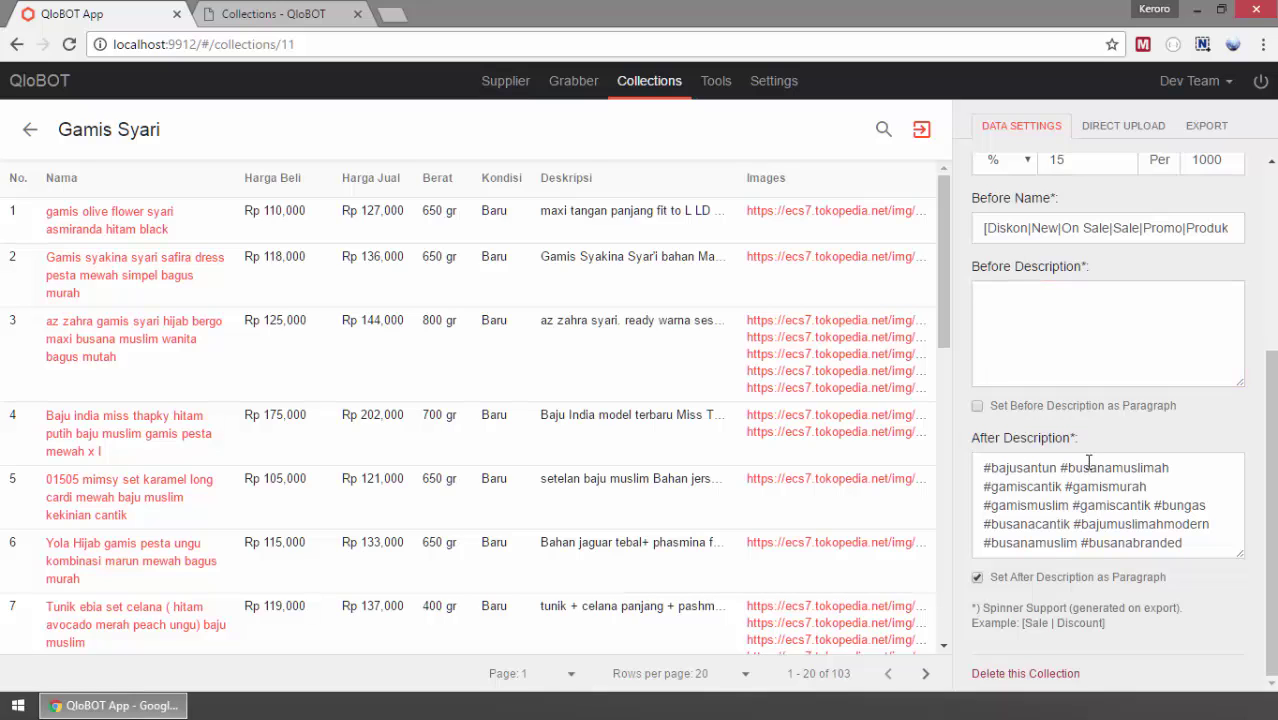
drag(984, 467, 1202, 524)
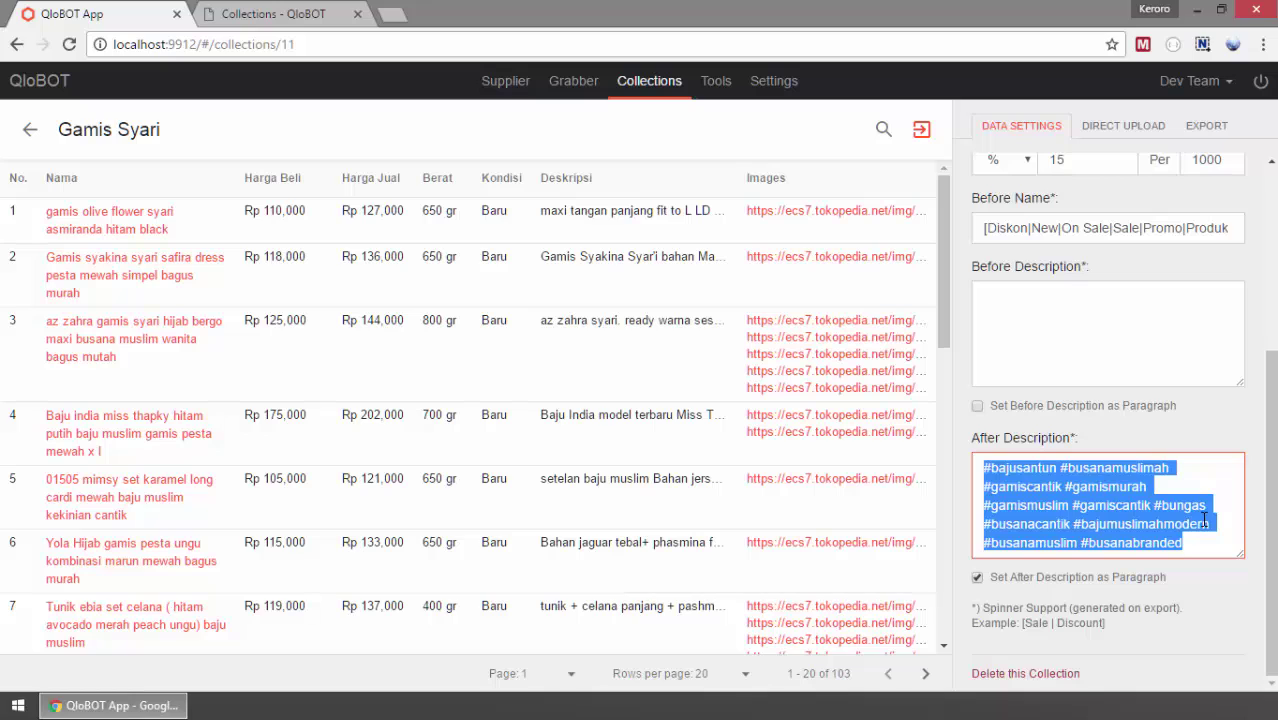
click(1210, 530)
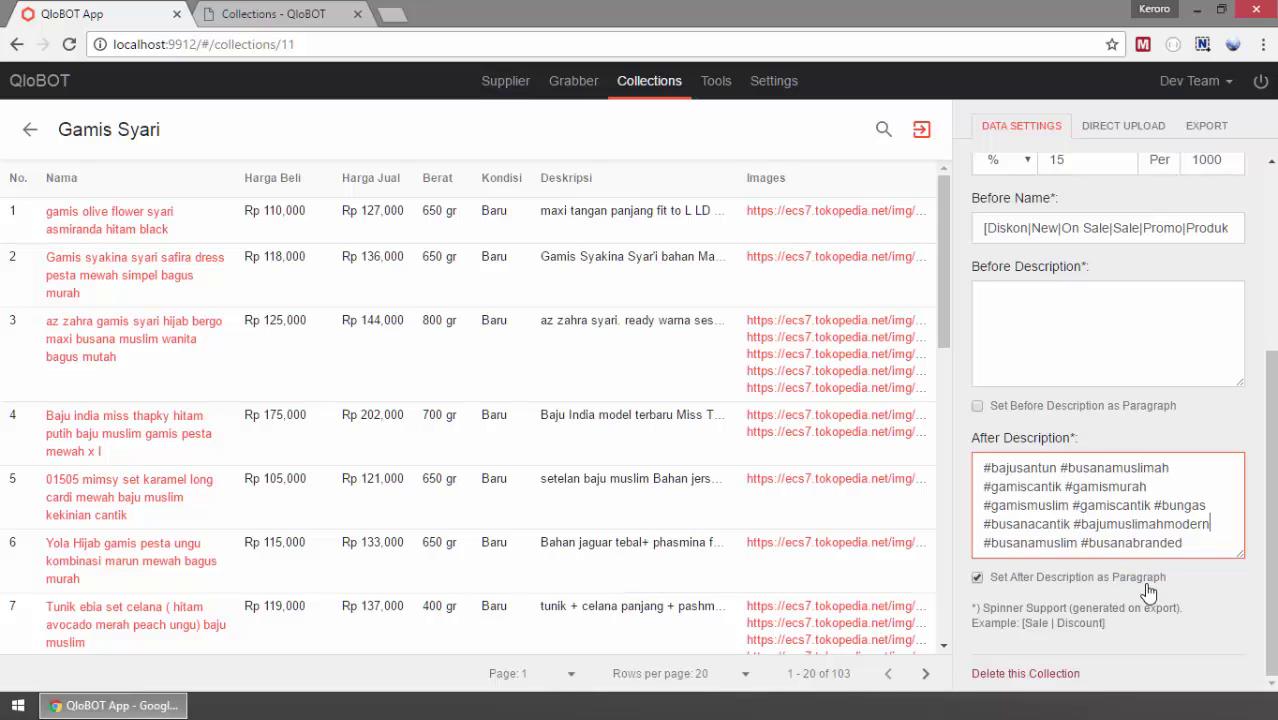
scroll(1117, 461, up, 3)
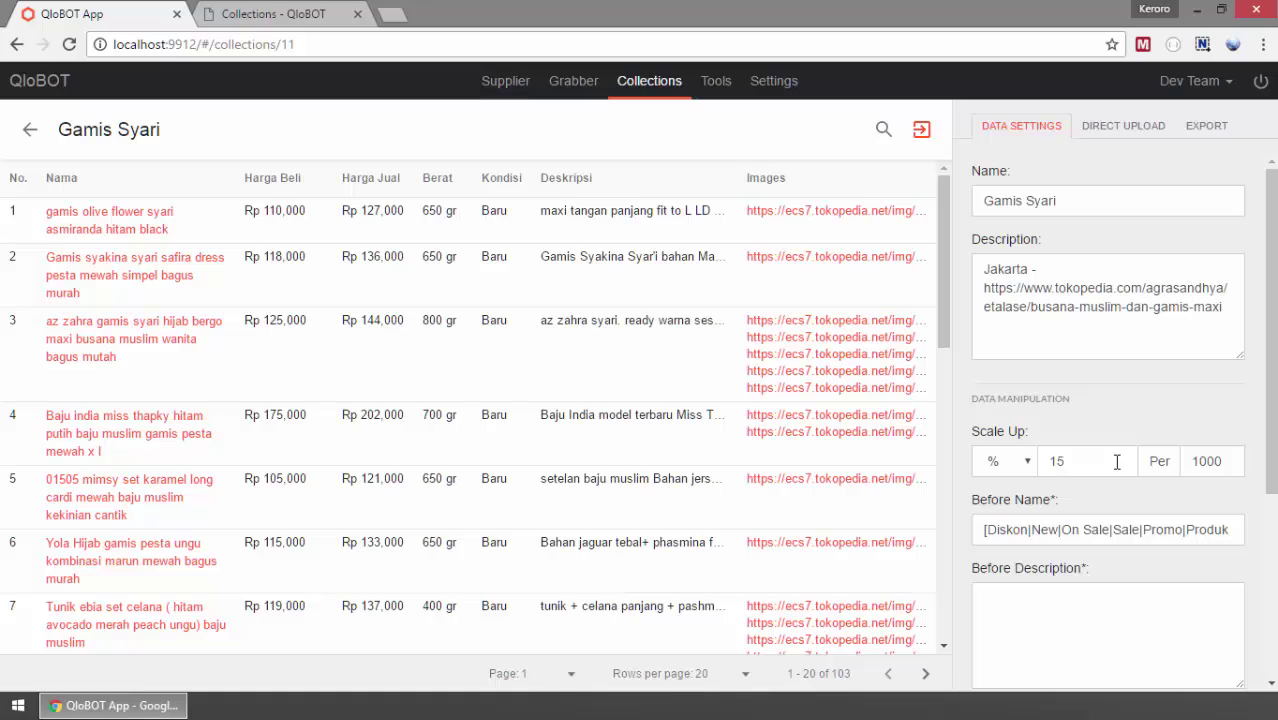
click(1126, 206)
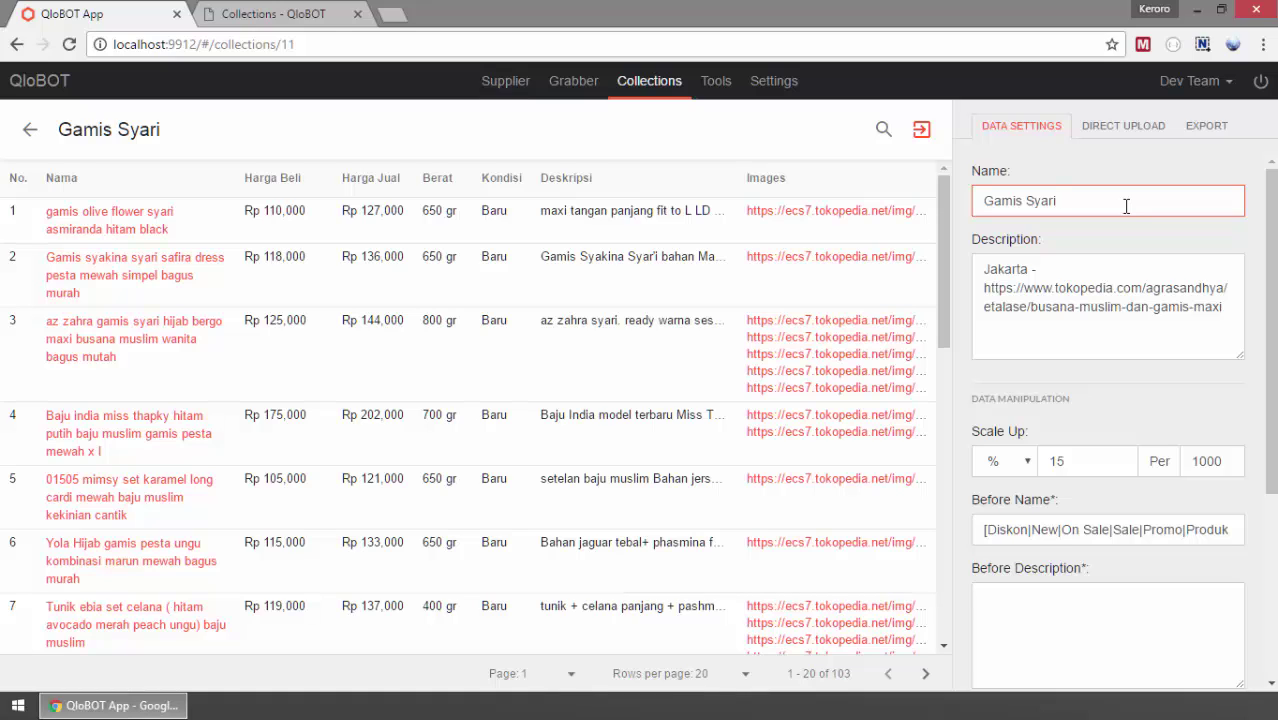
- In the direct upload settings, try Shopee and Tokopedia as the target and settle on Bukalapak
click(1145, 133)
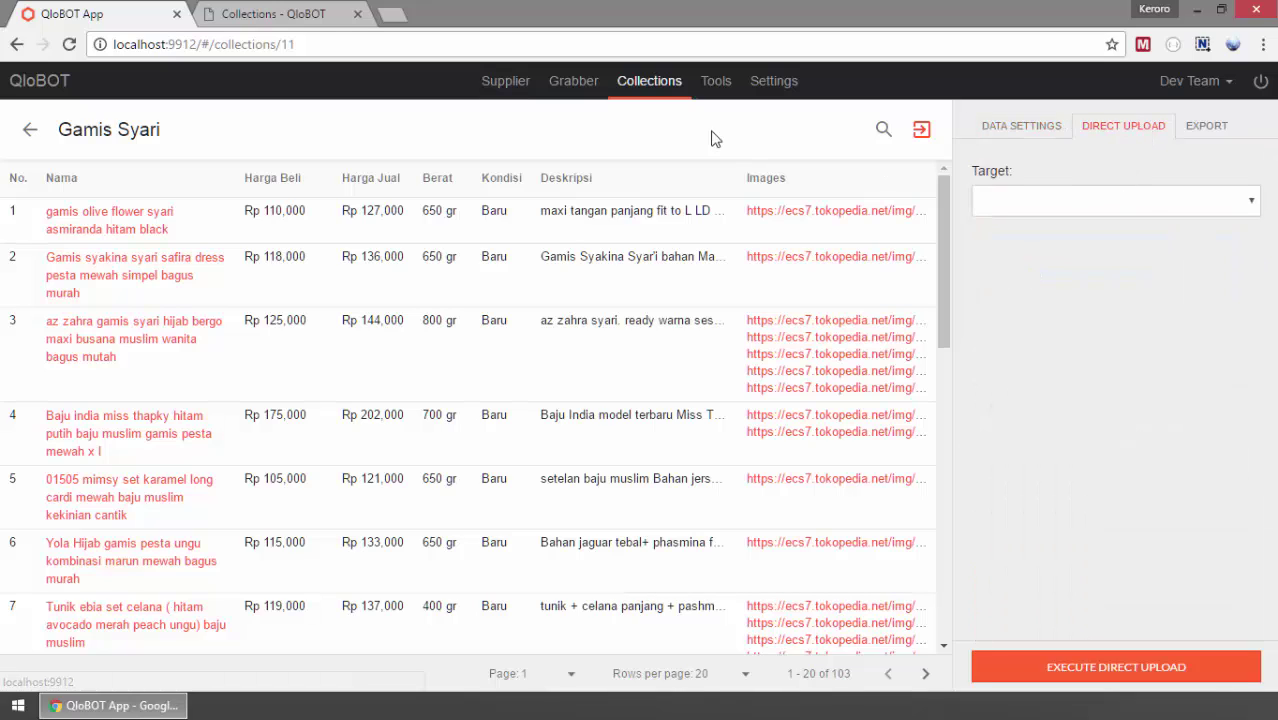
click(1143, 208)
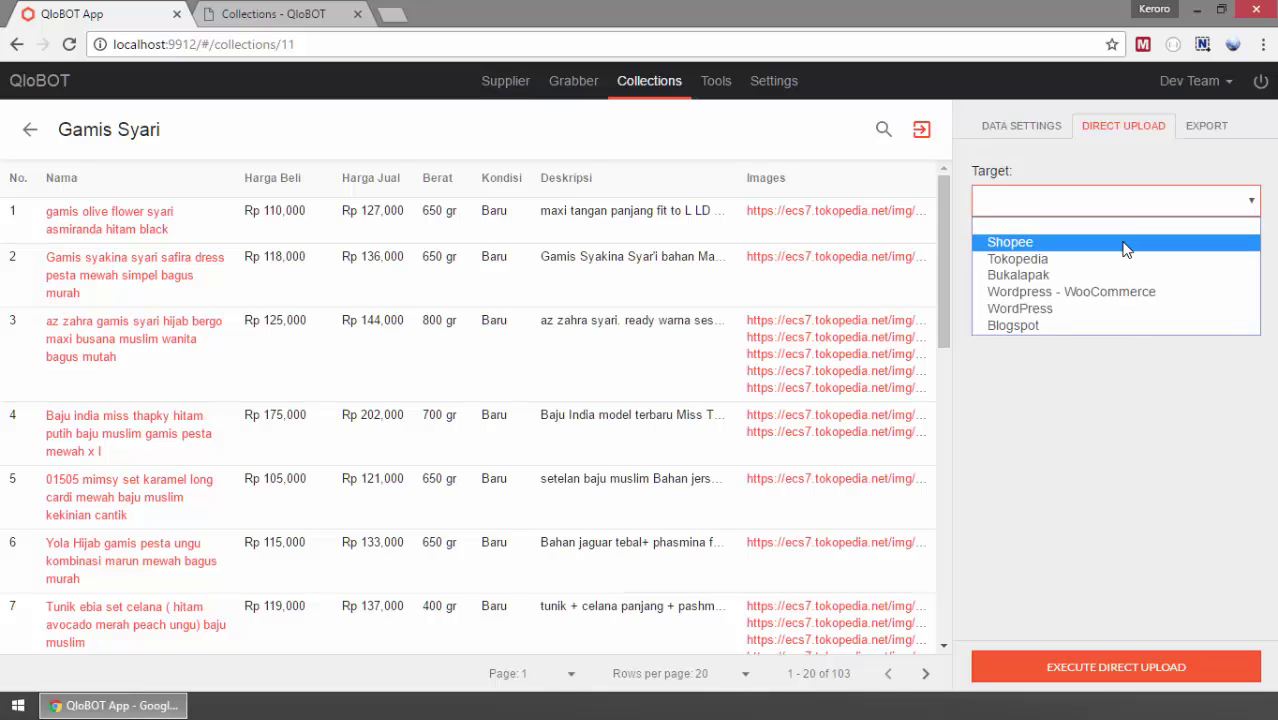
click(1126, 245)
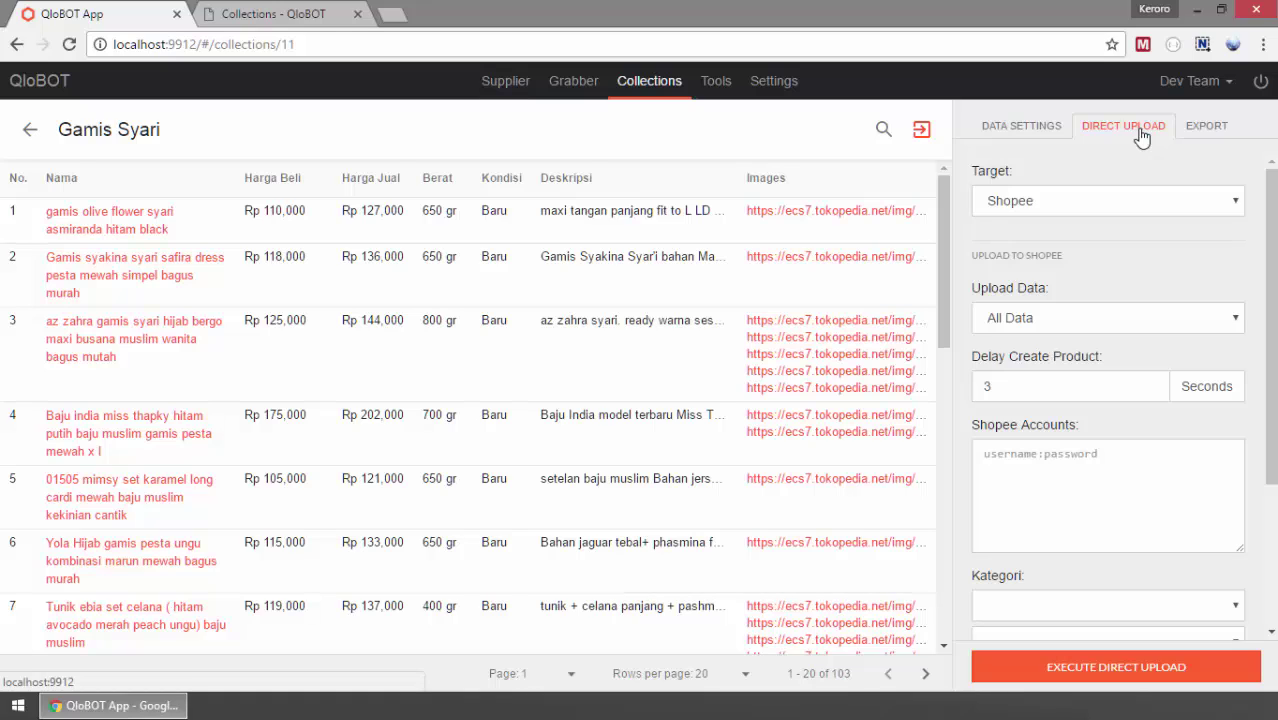
click(1078, 195)
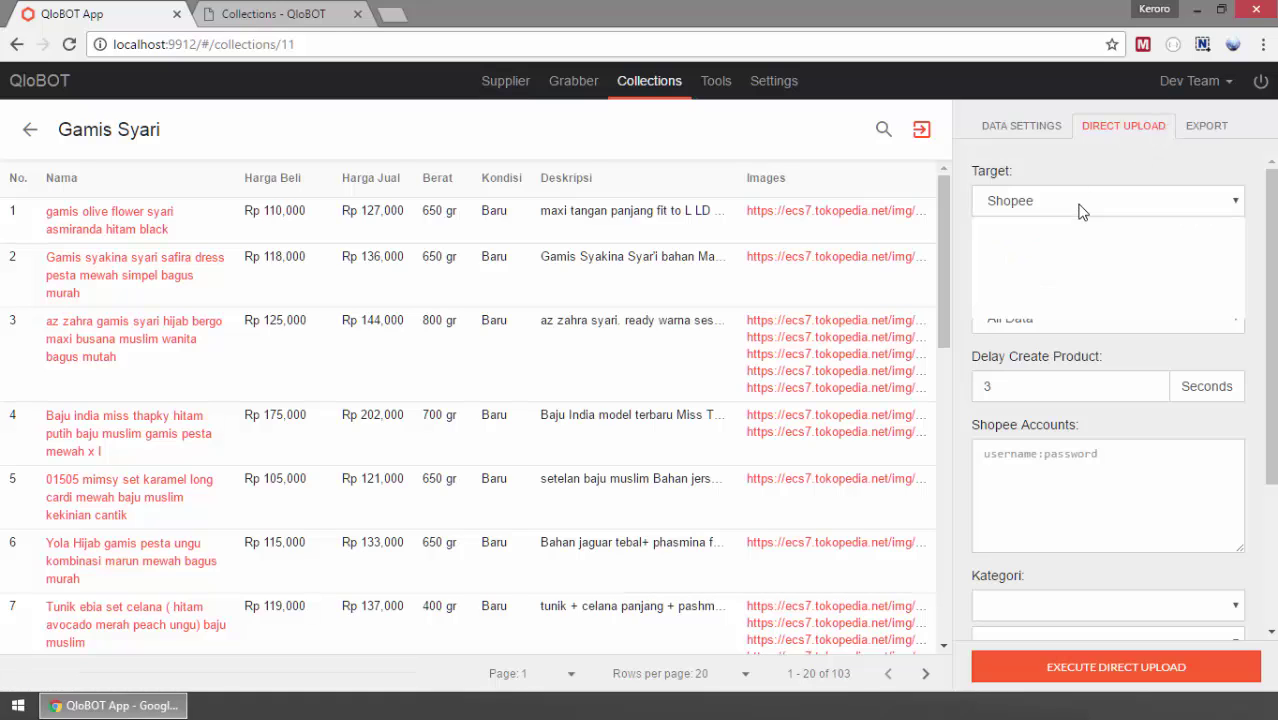
click(1077, 243)
click(1092, 205)
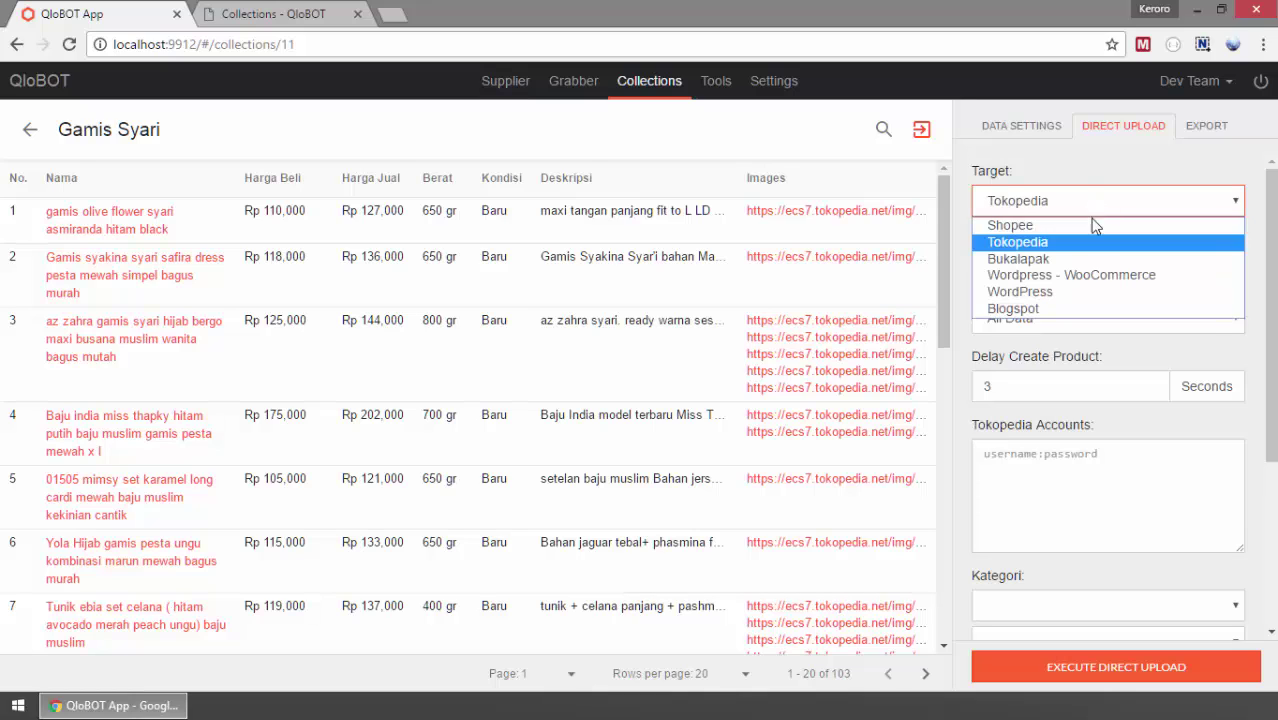
click(1087, 259)
scroll(1090, 250, down, 2)
scroll(1090, 250, up, 2)
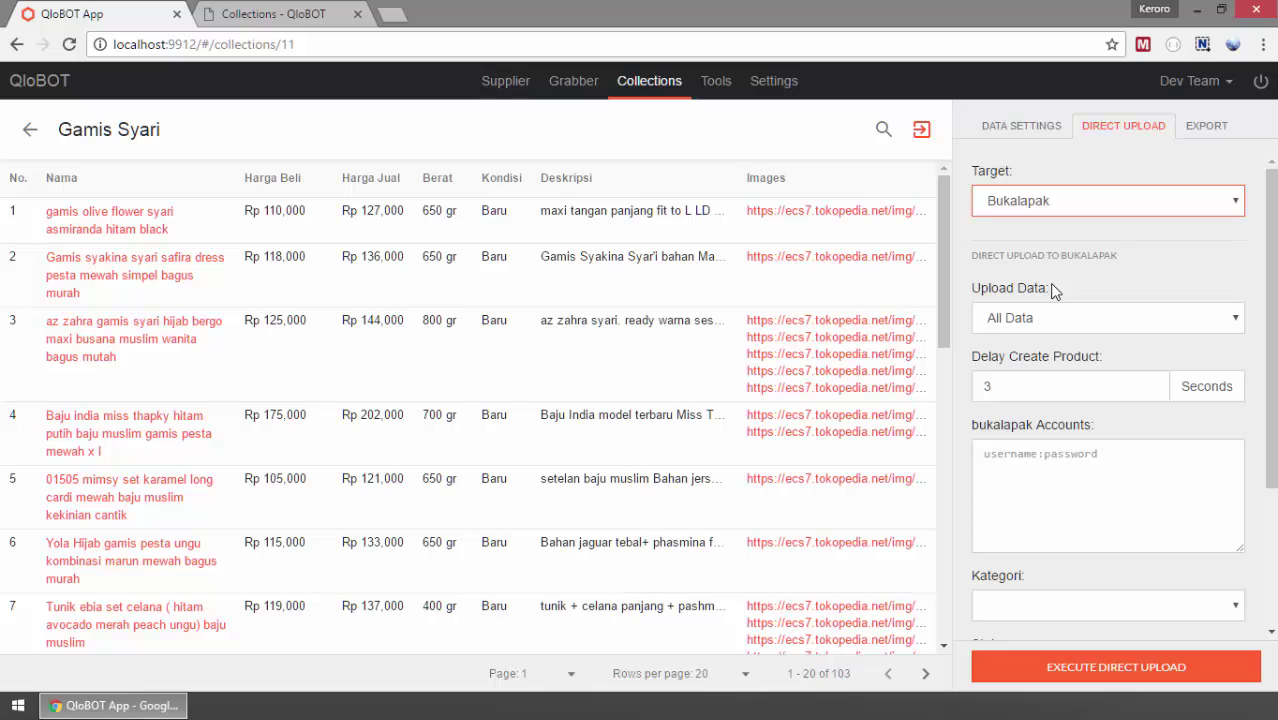
- Limit the Bukalapak upload data to a selected range from product 1 to product 5
click(1050, 320)
click(1033, 360)
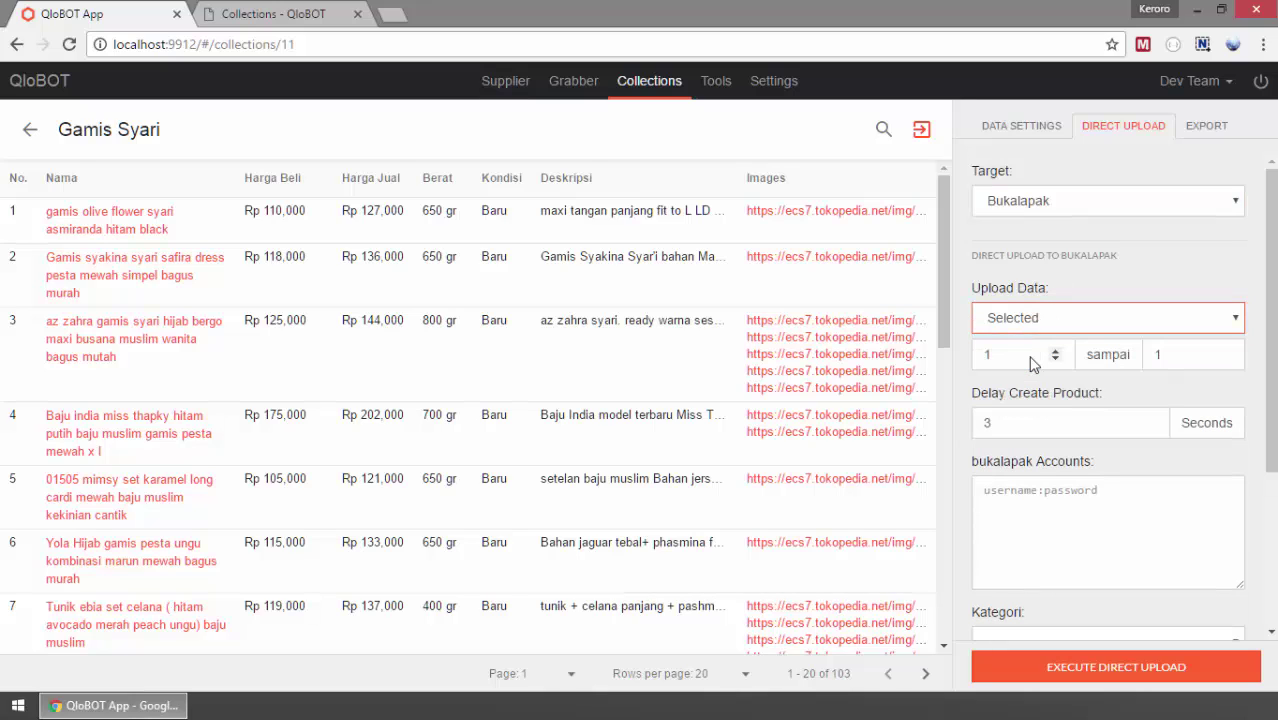
double_click(1031, 360)
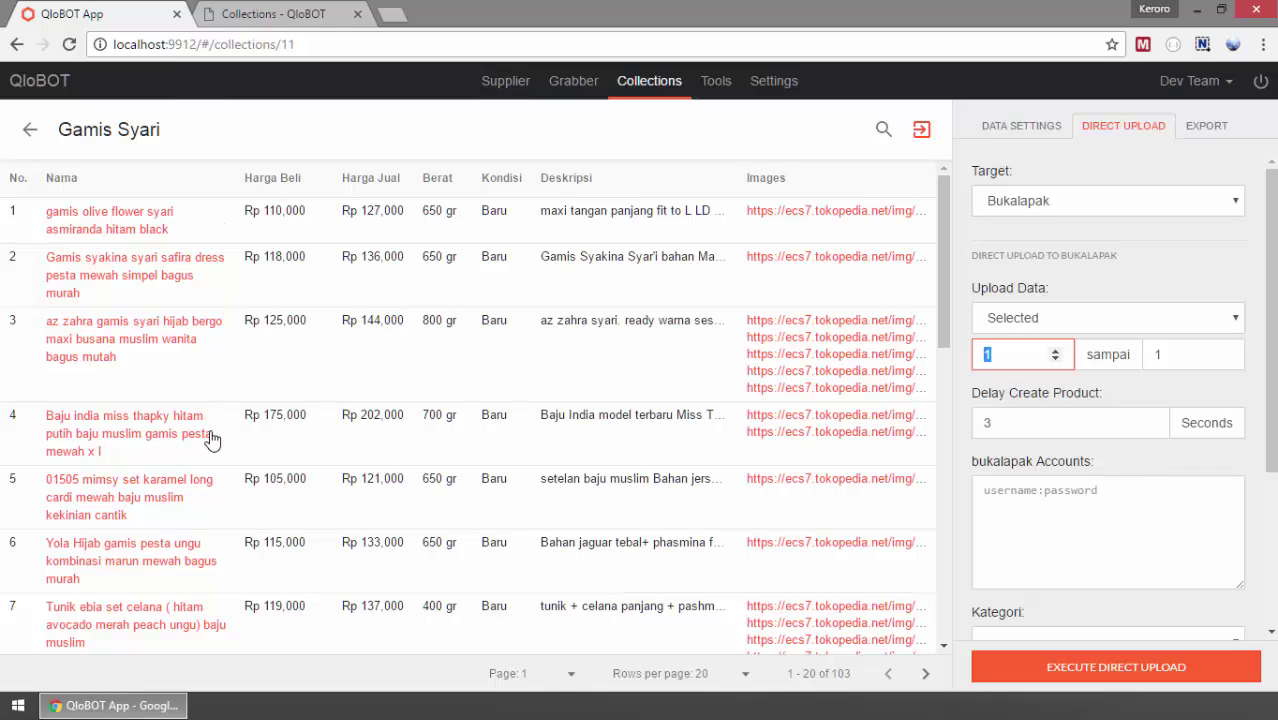
text(5)
key(BackSpace)
text(1)
key(Tab)
text(5)
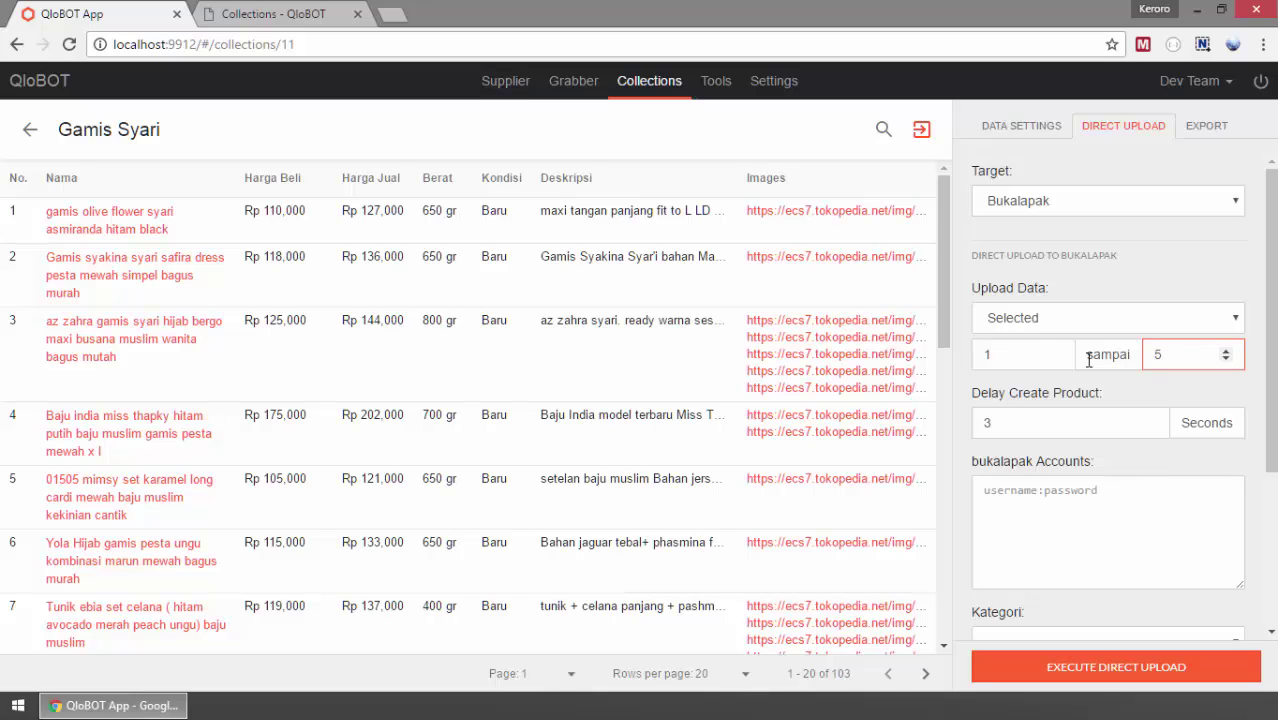
- Review the remaining Bukalapak upload options, from the create delay and accounts through category, stock and label
click(1126, 291)
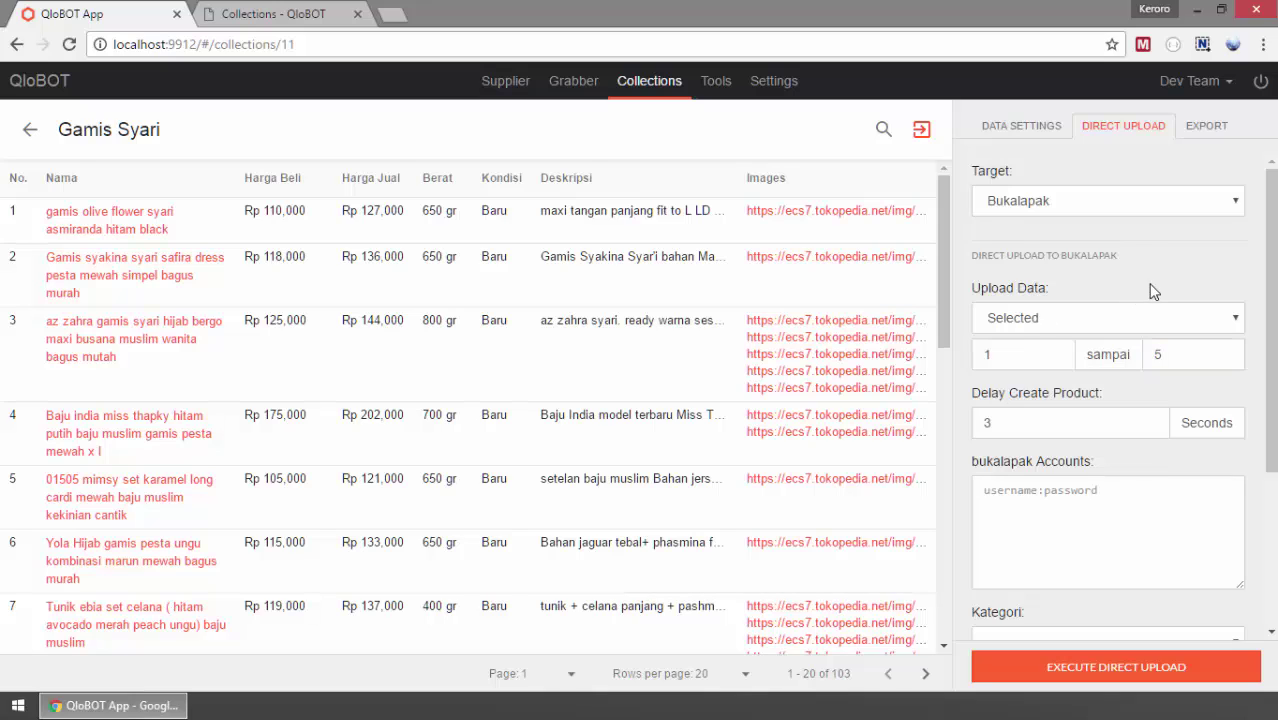
scroll(1150, 290, down, 2)
scroll(1080, 401, down, 1)
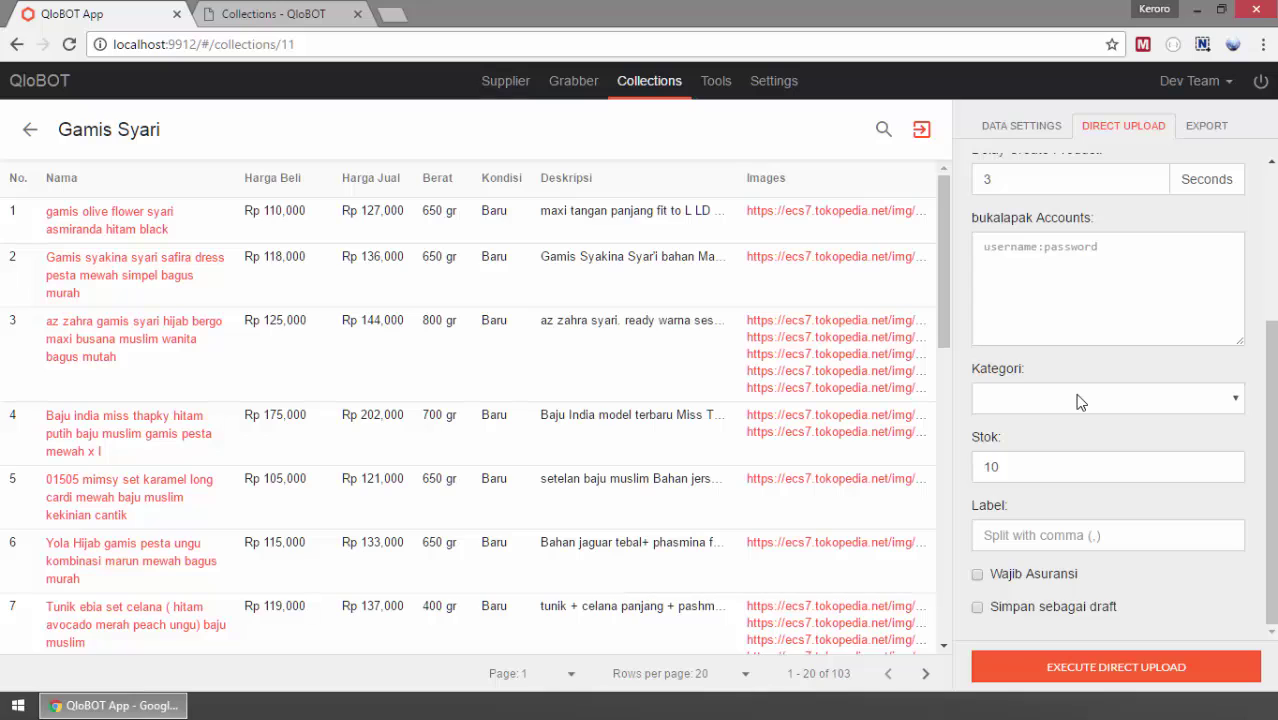
scroll(1080, 401, up, 3)
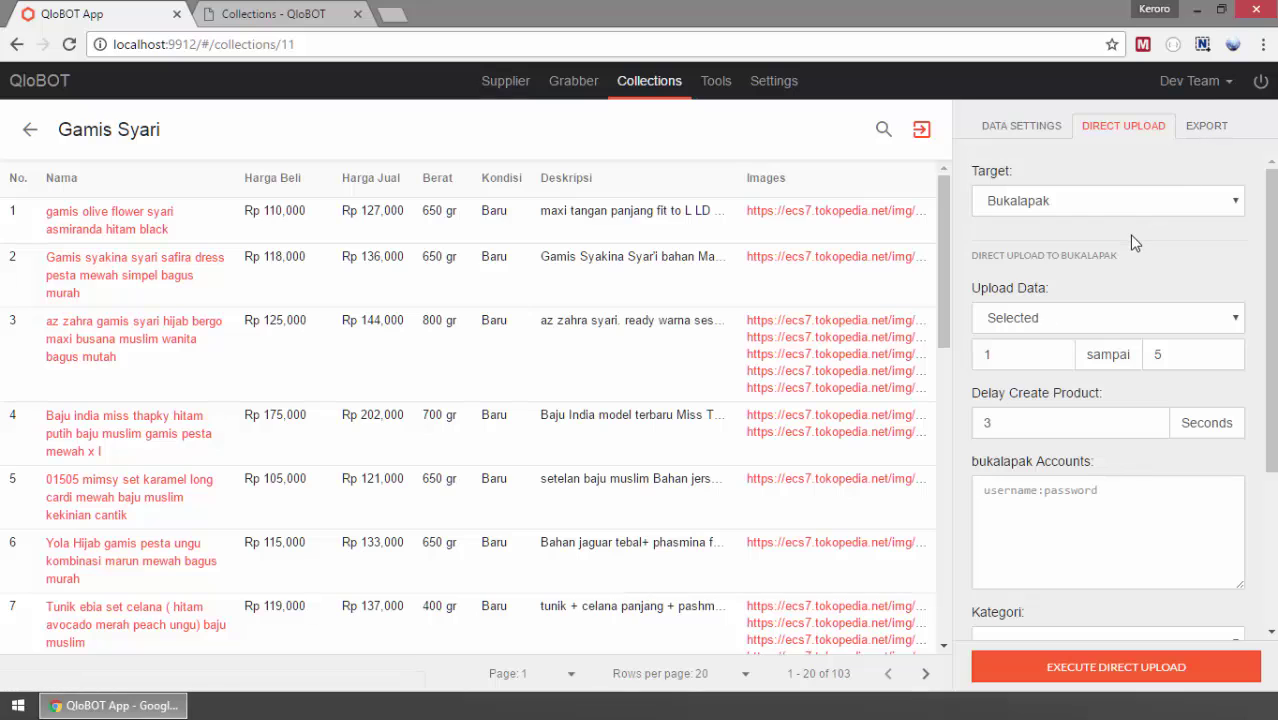
- Switch the upload target through Shopee and Tokopedia, return it to Bukalapak, and place the cursor in the accounts field
click(1150, 205)
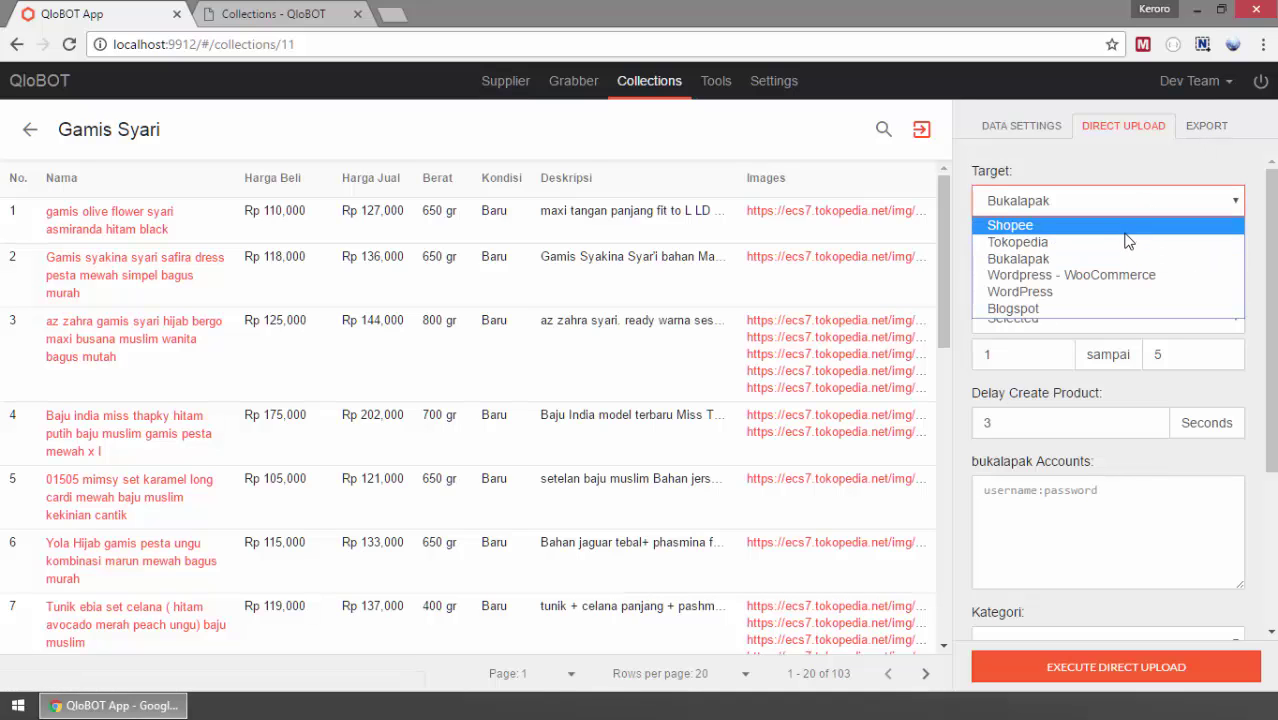
click(1128, 226)
click(1130, 210)
click(1121, 241)
click(1124, 211)
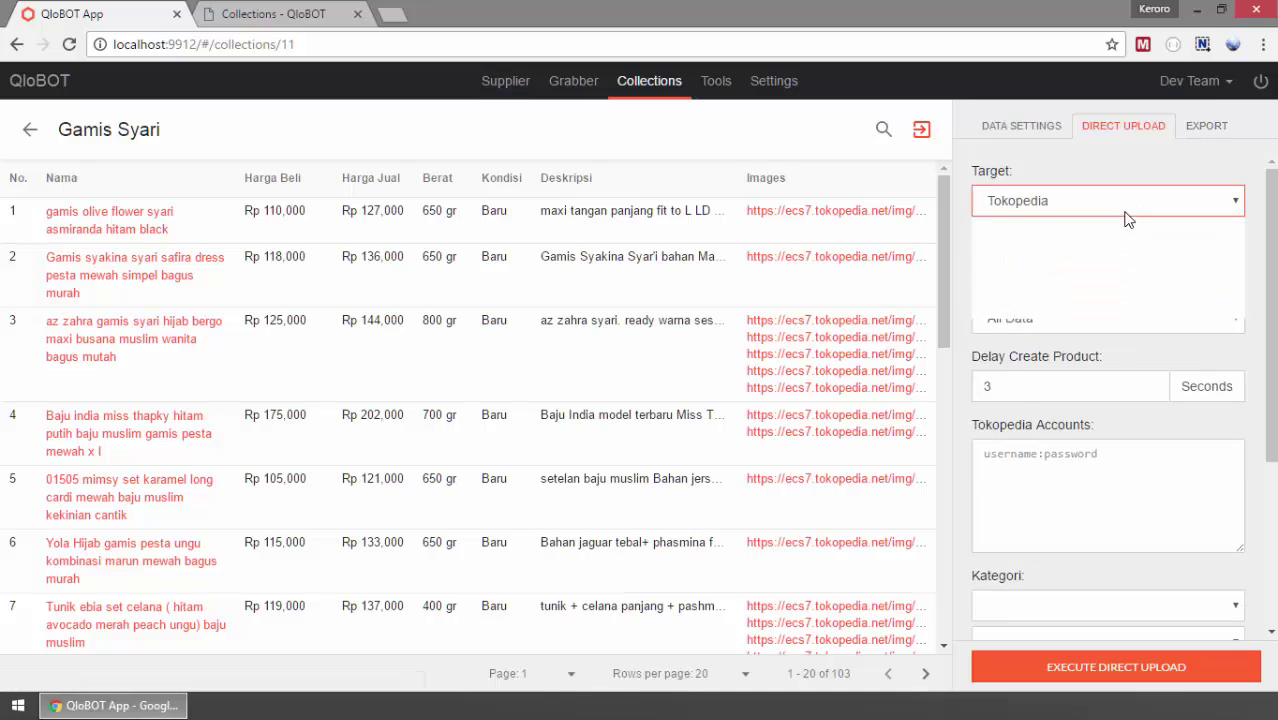
click(1107, 260)
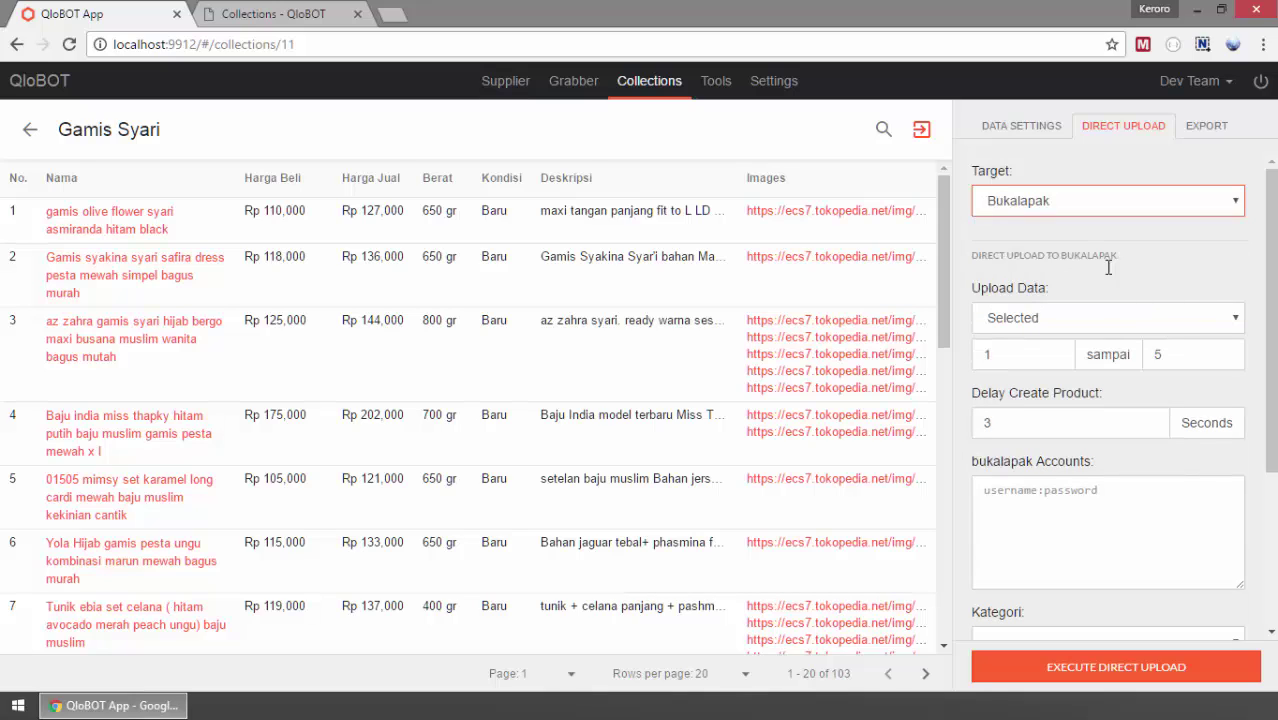
click(1070, 503)
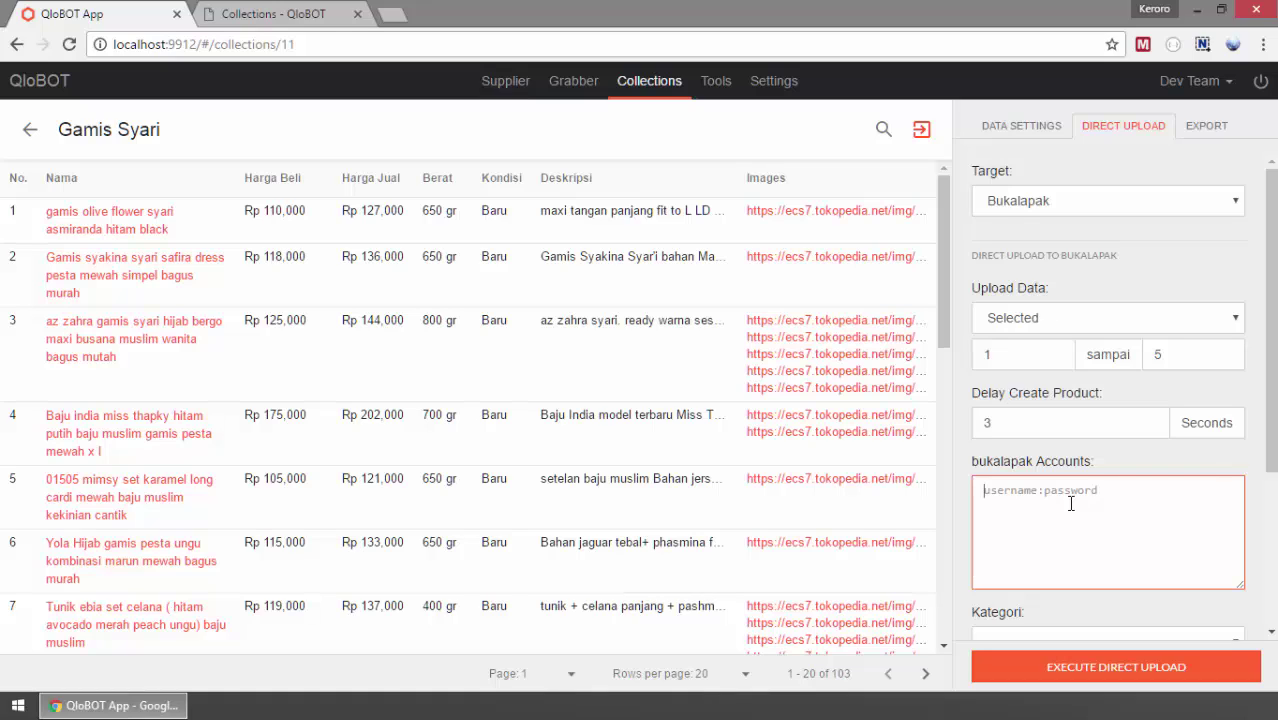
- In the export settings, try Bukalapak Import (csv) and Excell Data as the target and settle on Shopee Mass Upload
click(1207, 132)
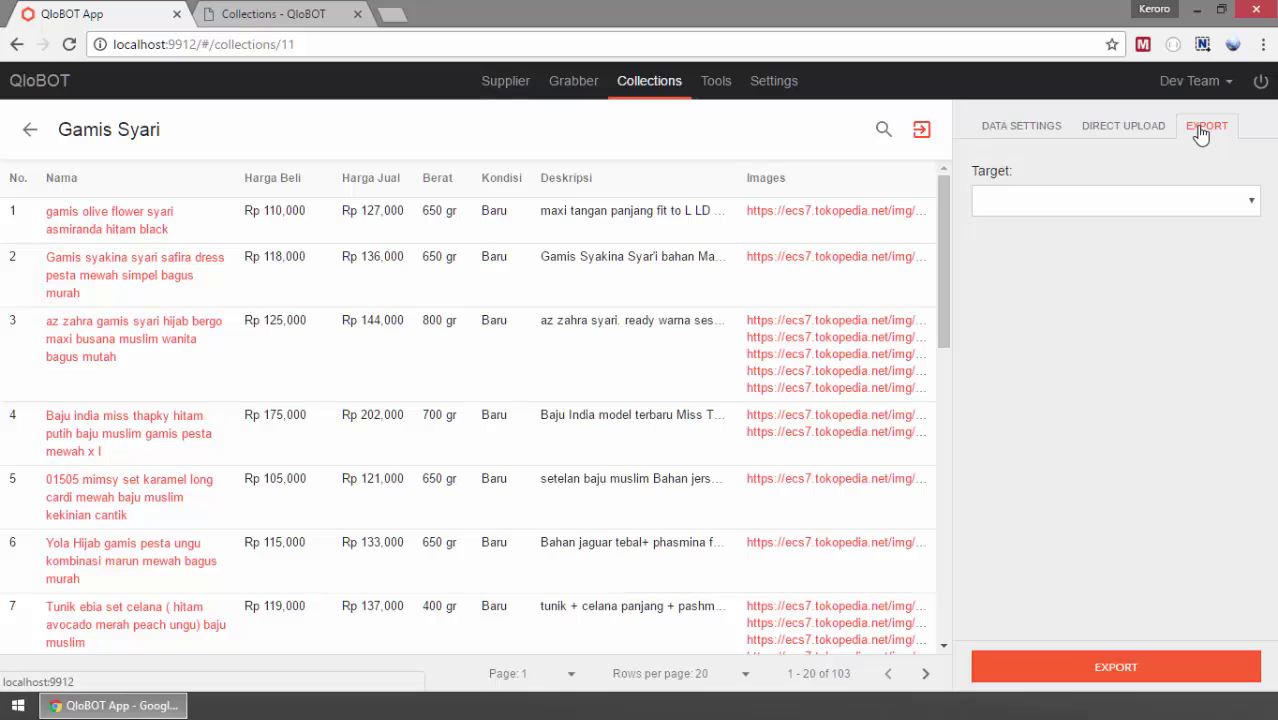
click(1108, 210)
click(1096, 245)
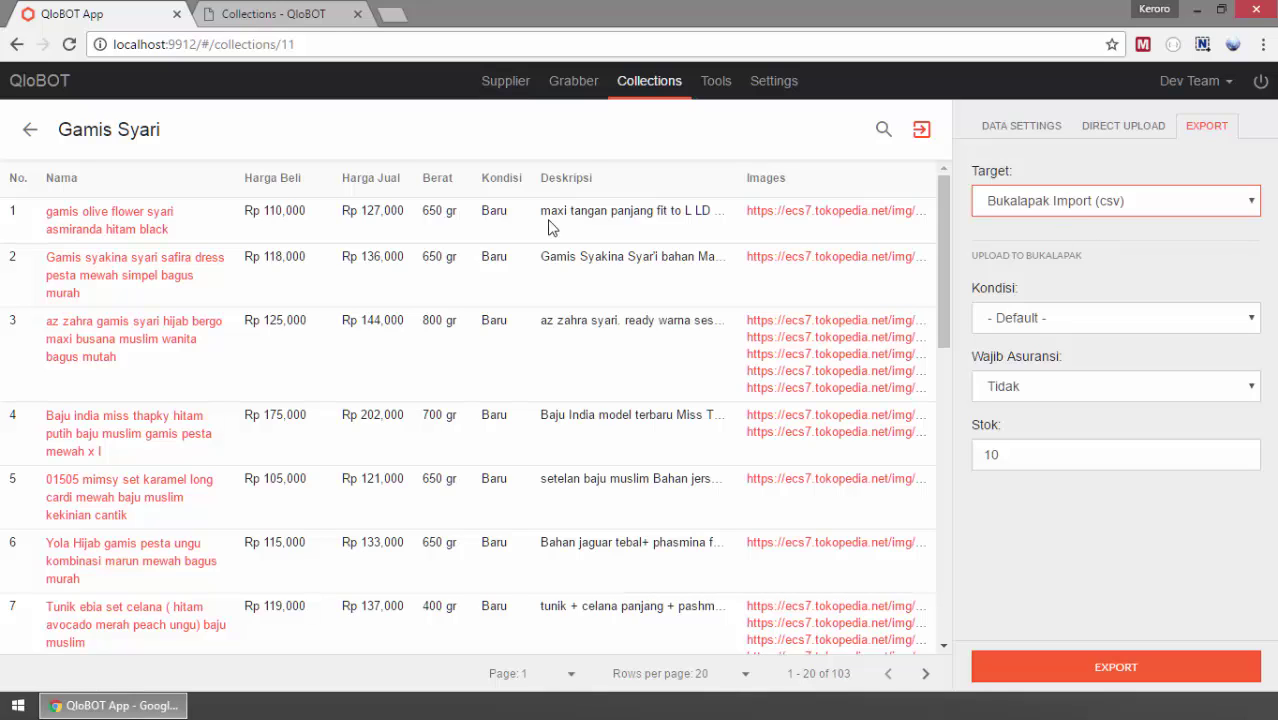
click(1114, 207)
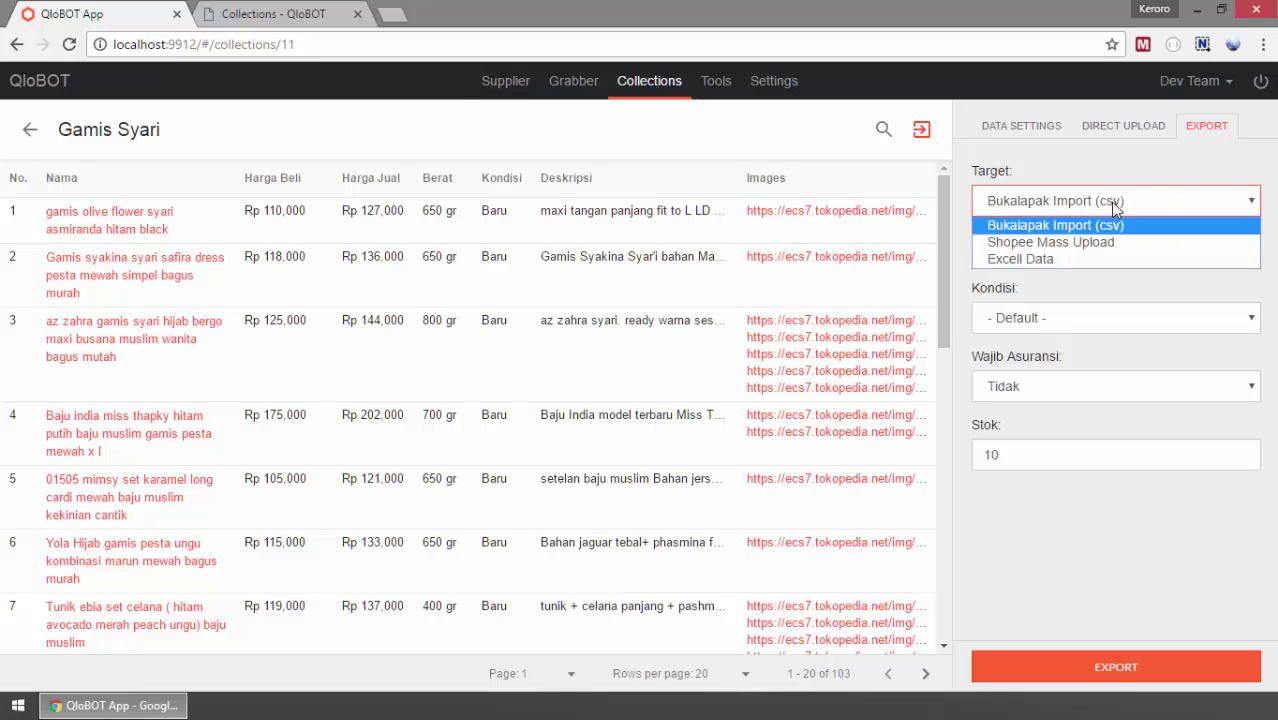
click(1135, 259)
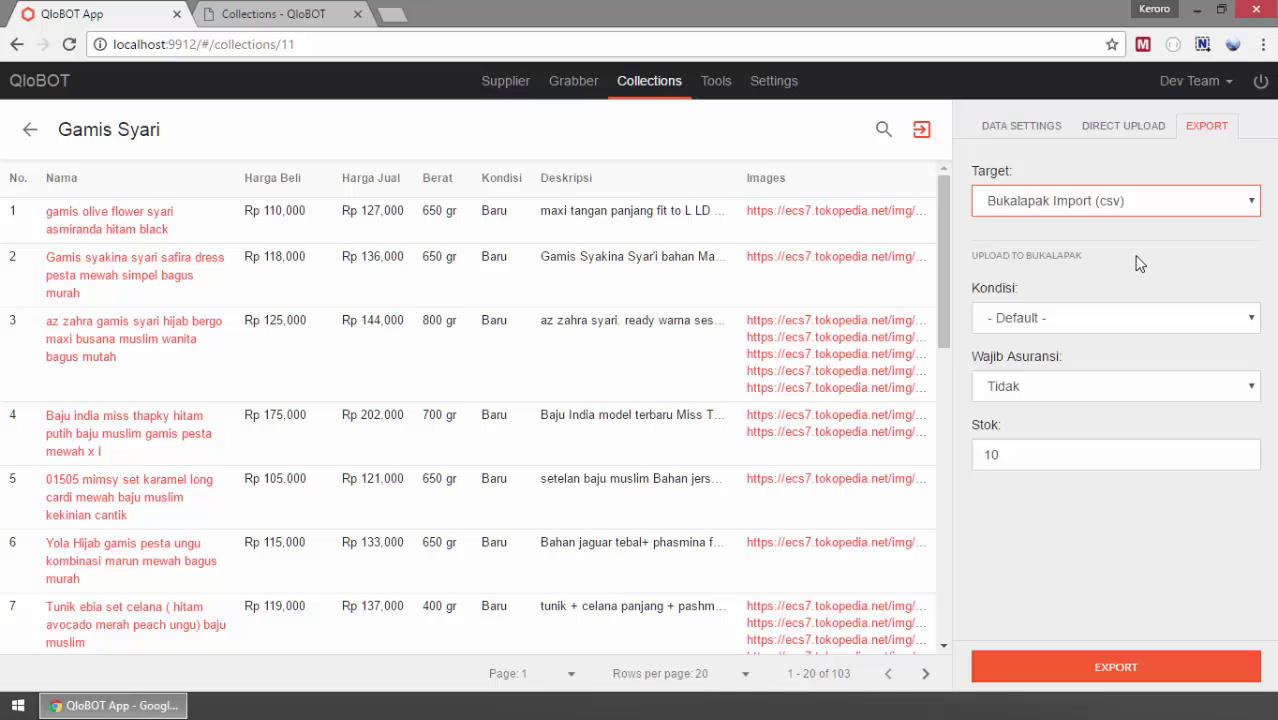
click(1095, 207)
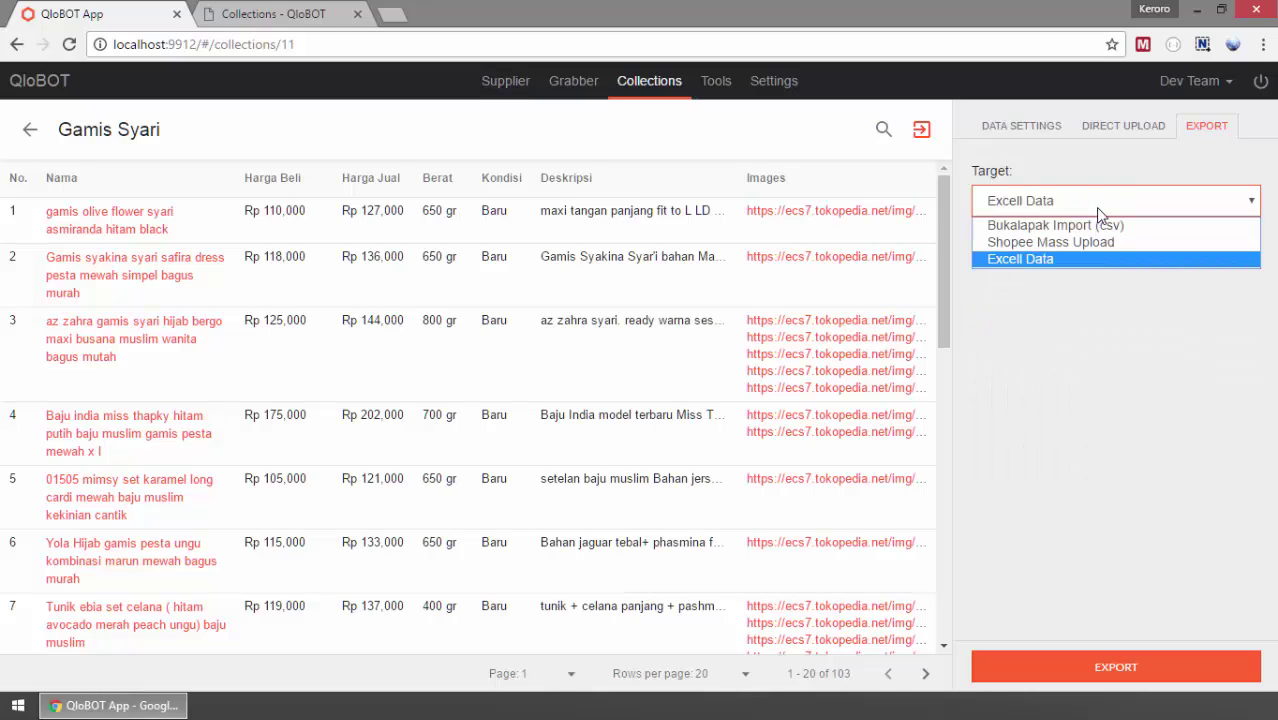
click(1097, 243)
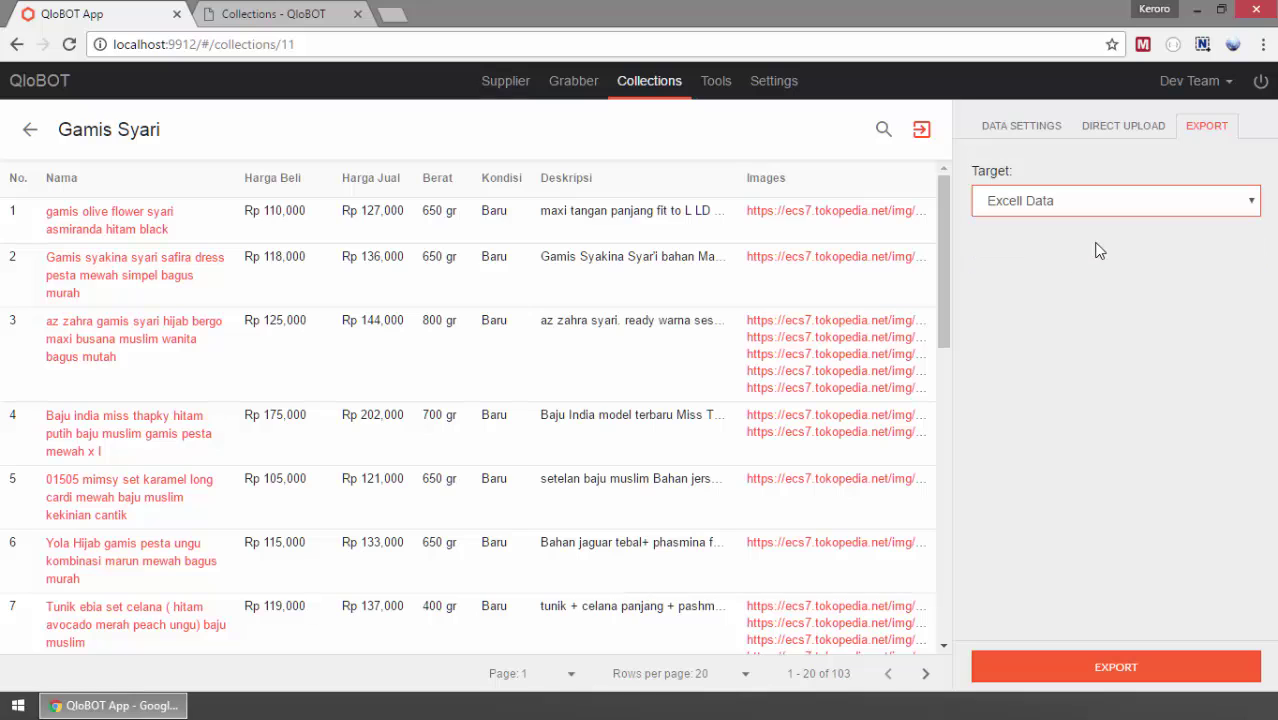
- Set the Shopee export category to Pakaian Wanita, with subcategory Outerwear and sub-subcategory Blazer
click(1084, 318)
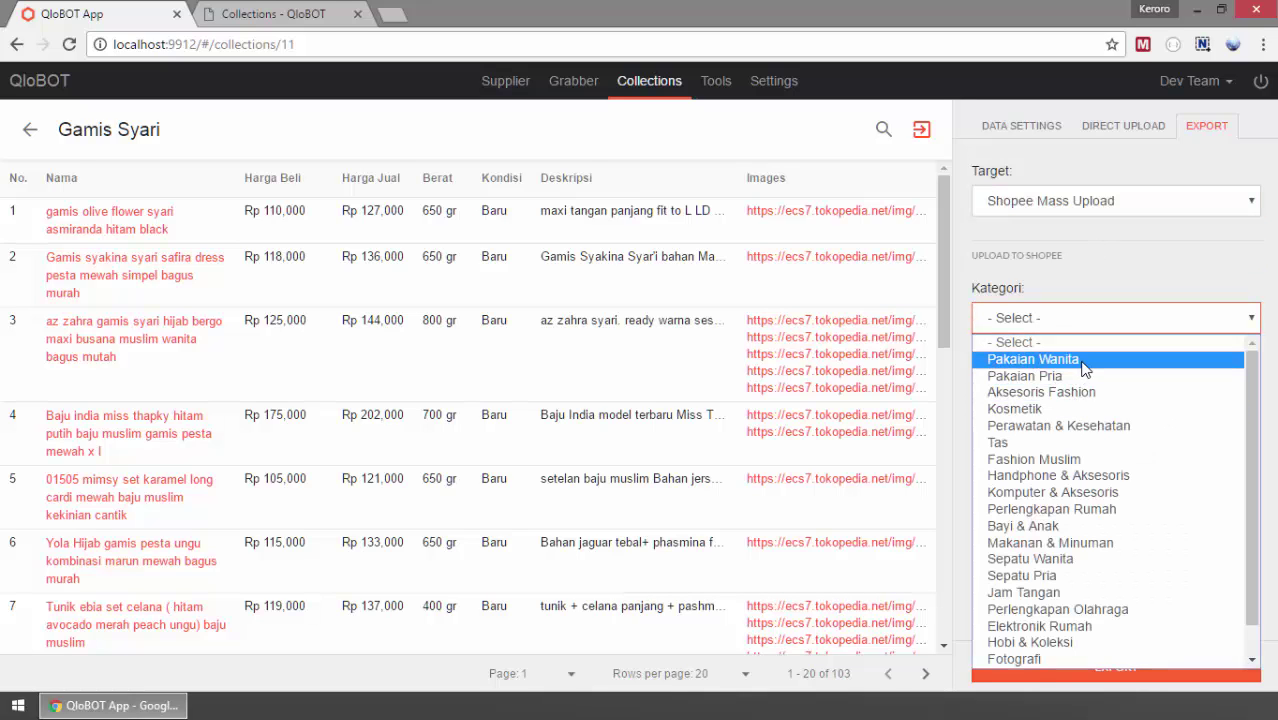
click(1084, 360)
click(1047, 357)
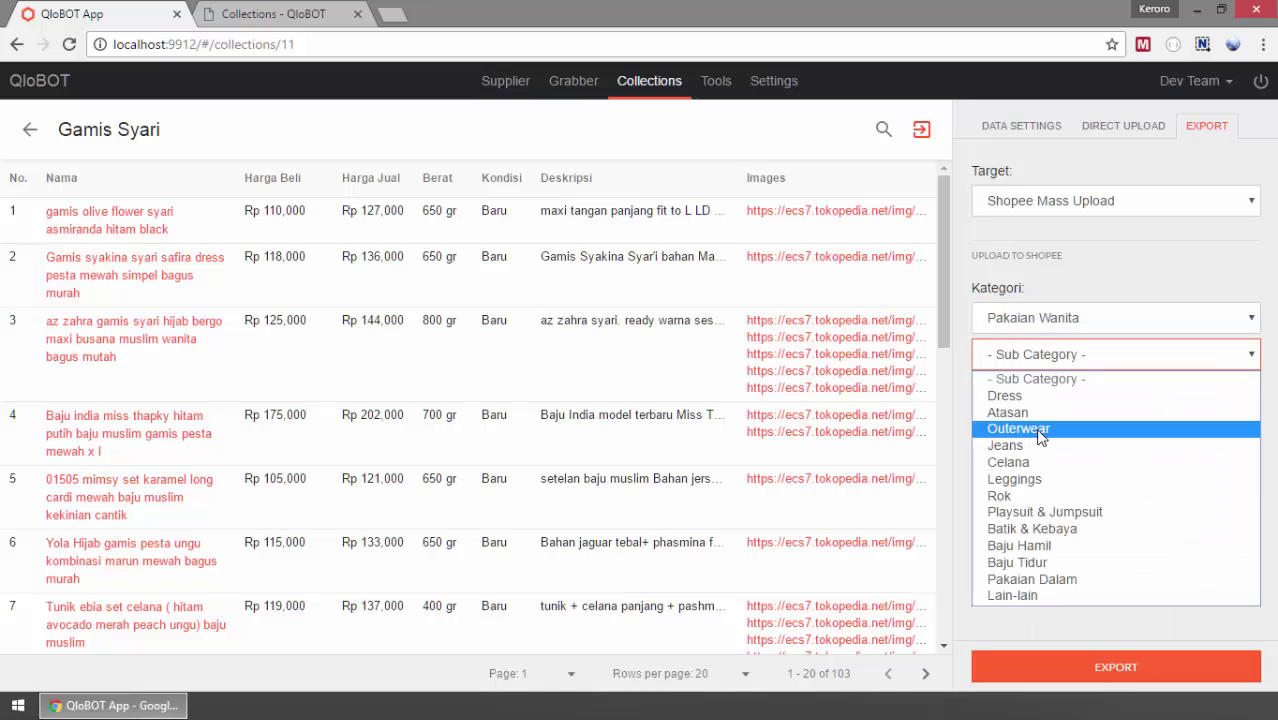
click(1030, 428)
click(1040, 388)
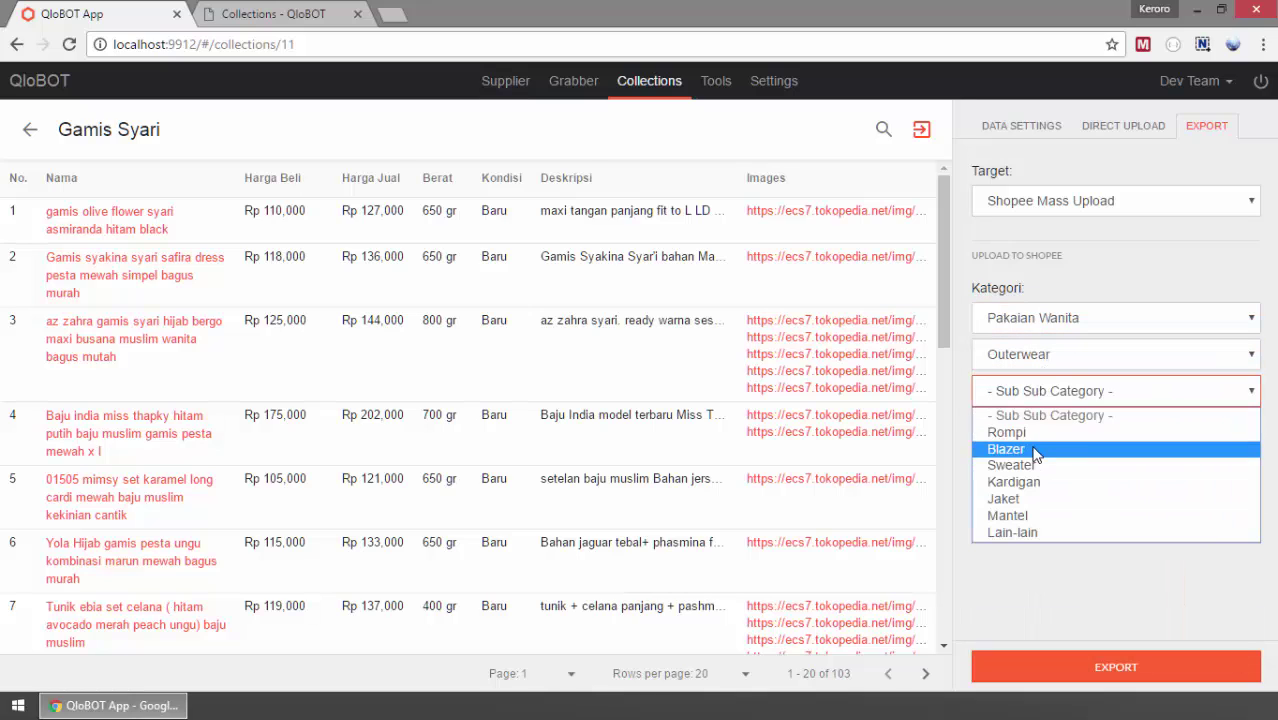
click(1038, 446)
click(1060, 274)
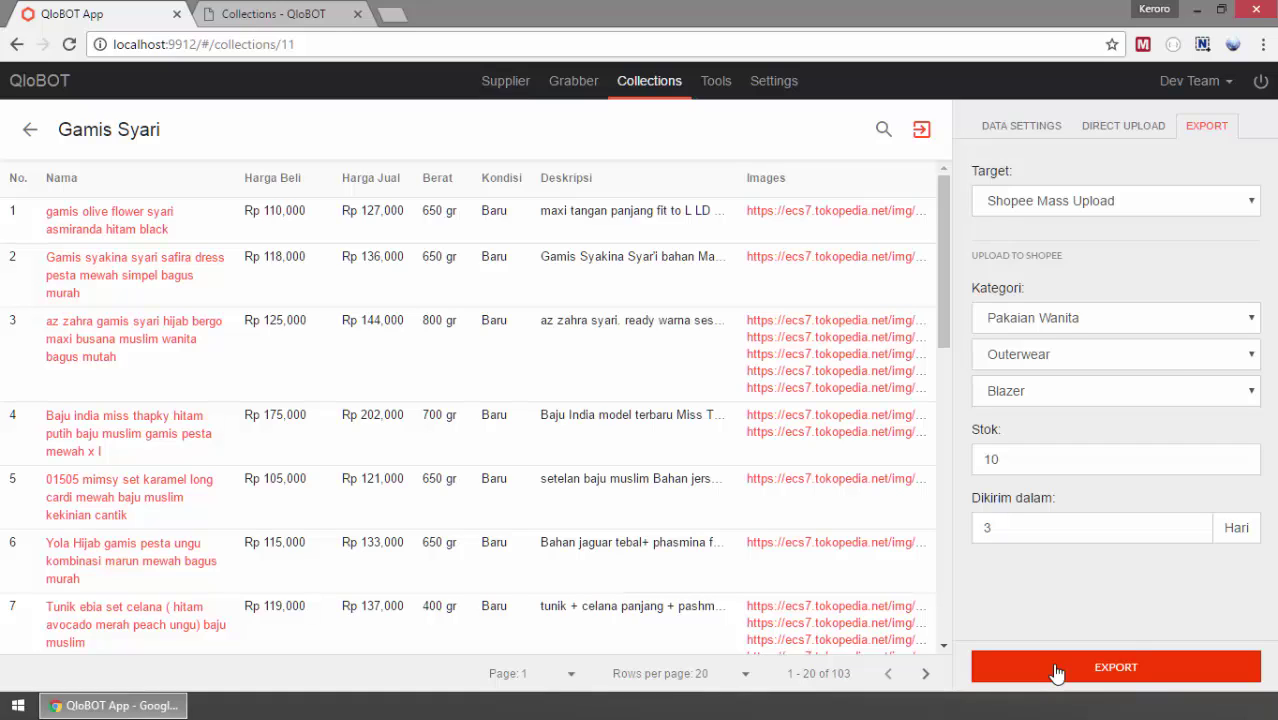
- Return to the data settings, hide them, and look through the full-width Gamis Syari product list
click(1130, 135)
click(1028, 135)
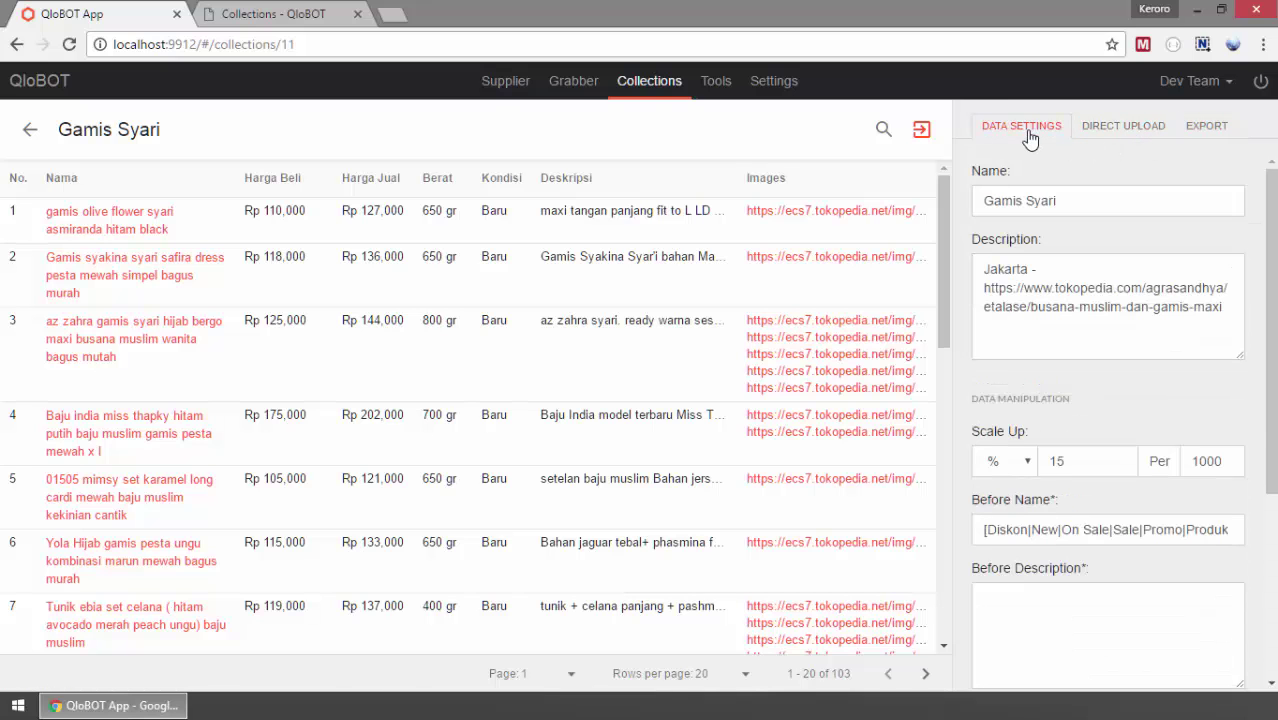
click(921, 129)
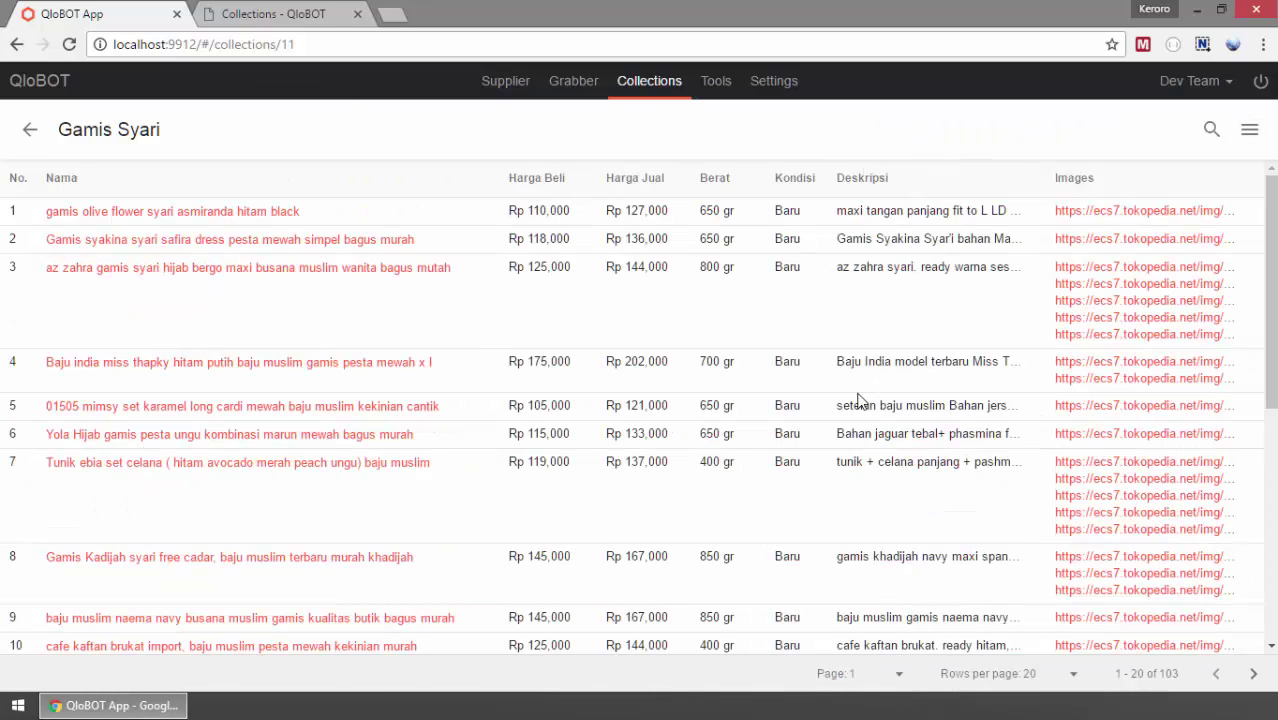
scroll(870, 458, down, 4)
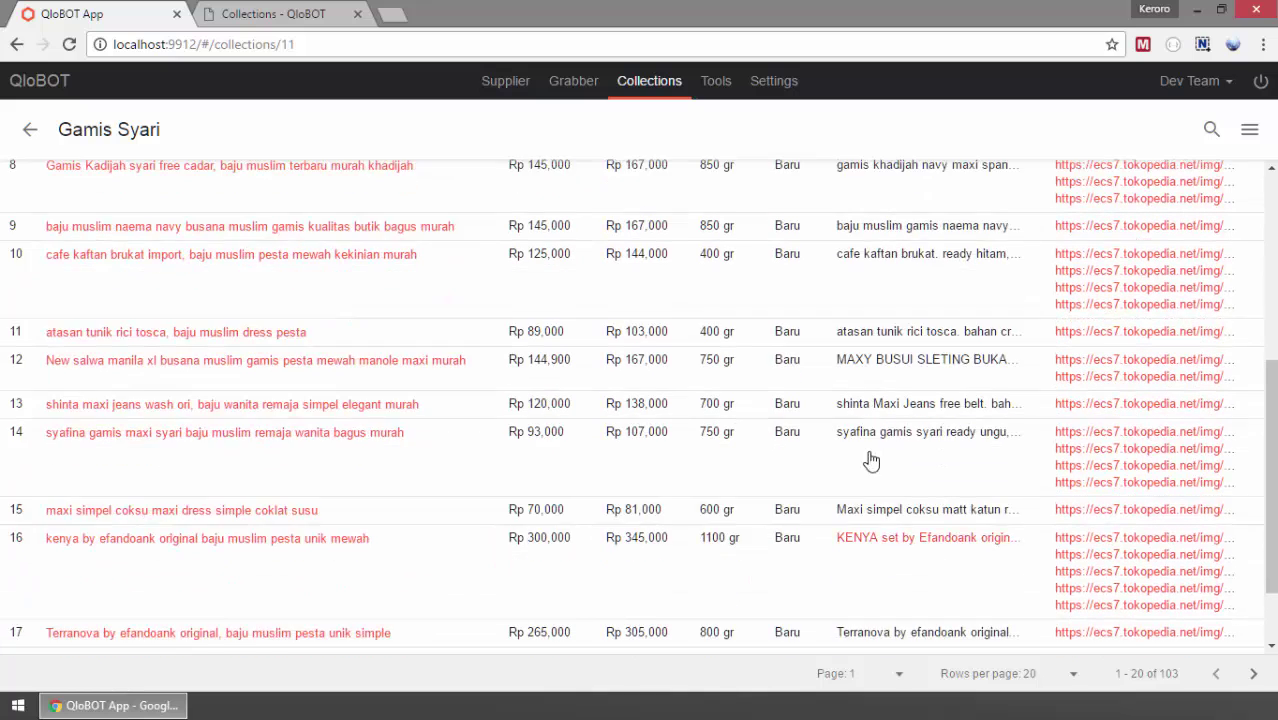
scroll(871, 458, up, 4)
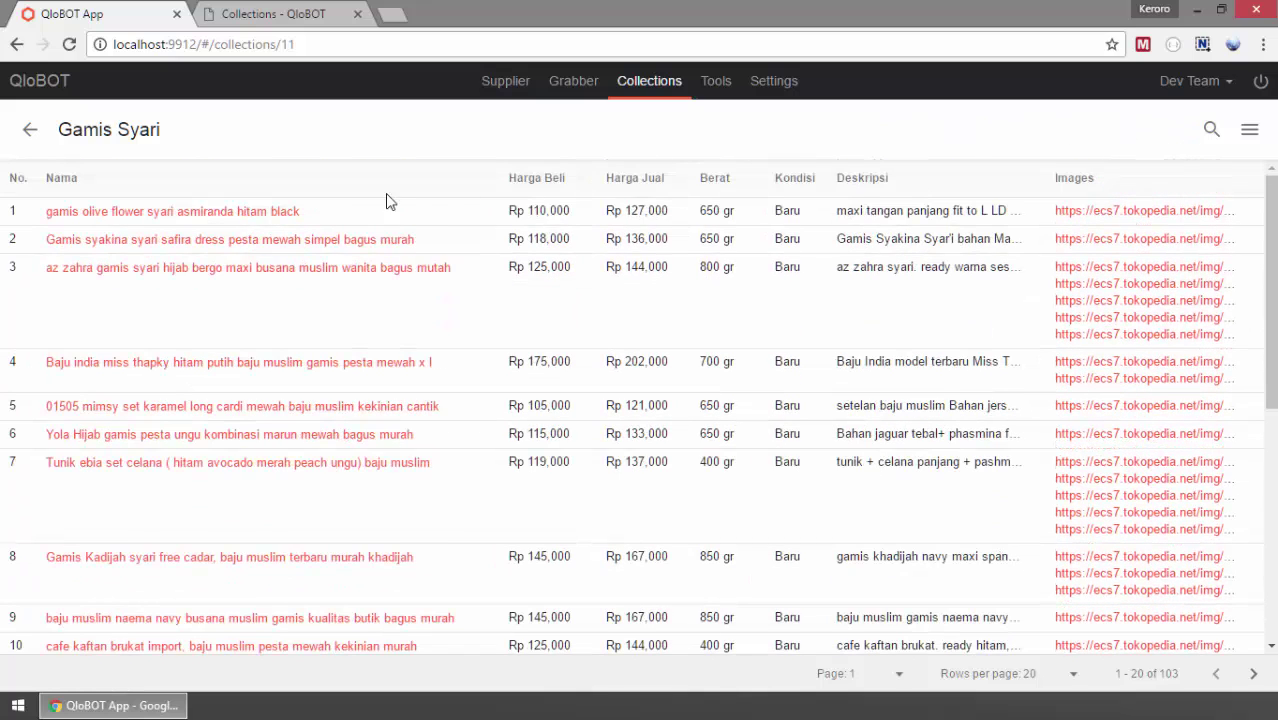
- Go back to the list of collections, look through it, and open the Tongsis Jakarta collection
click(29, 129)
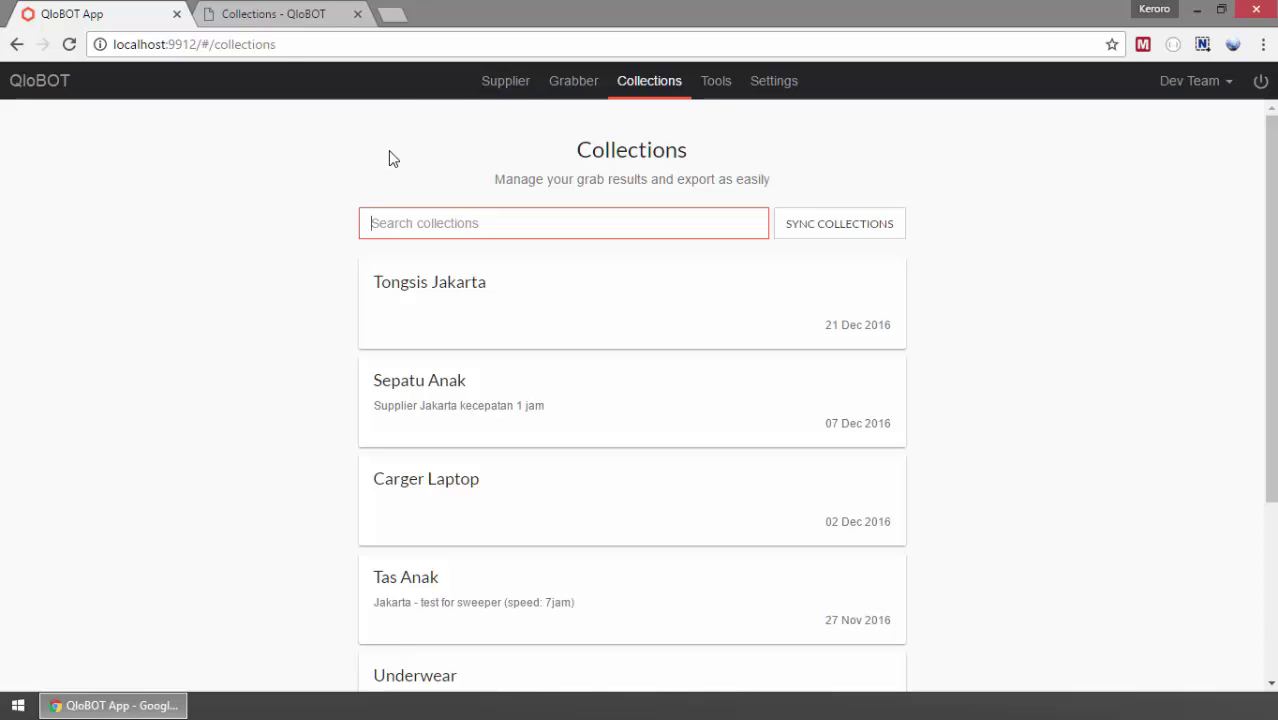
scroll(278, 297, down, 3)
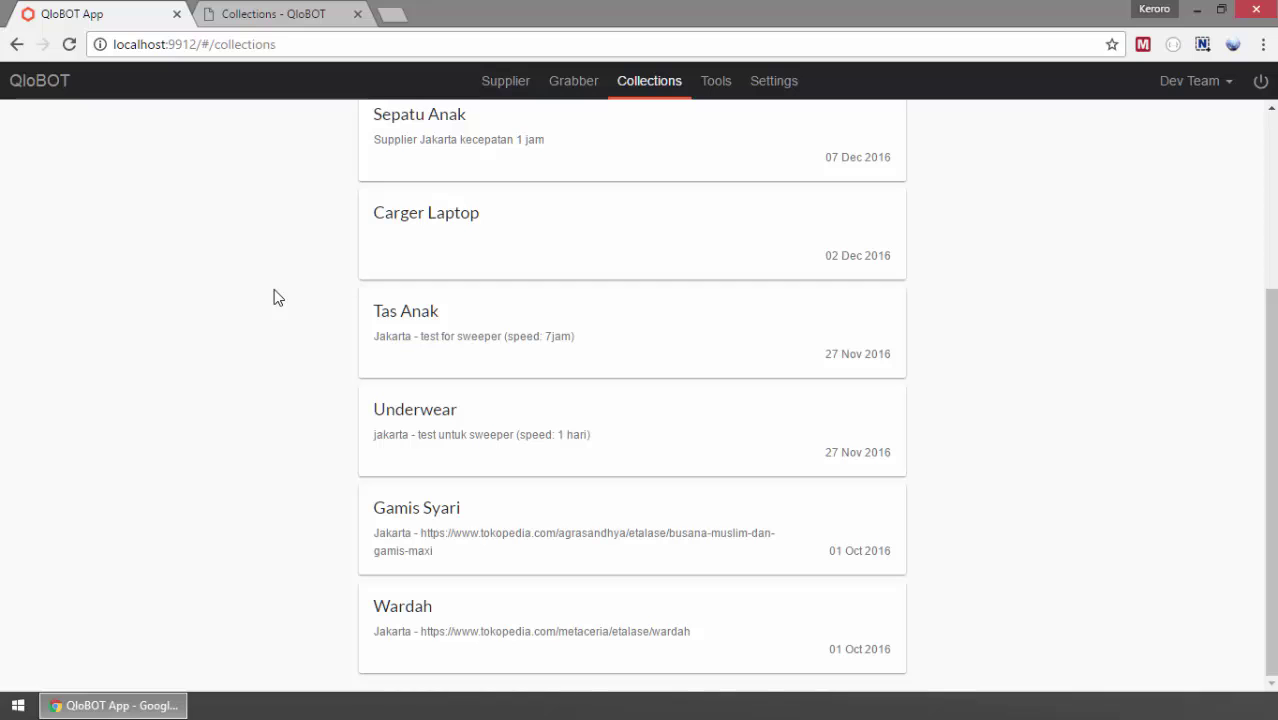
scroll(278, 297, up, 3)
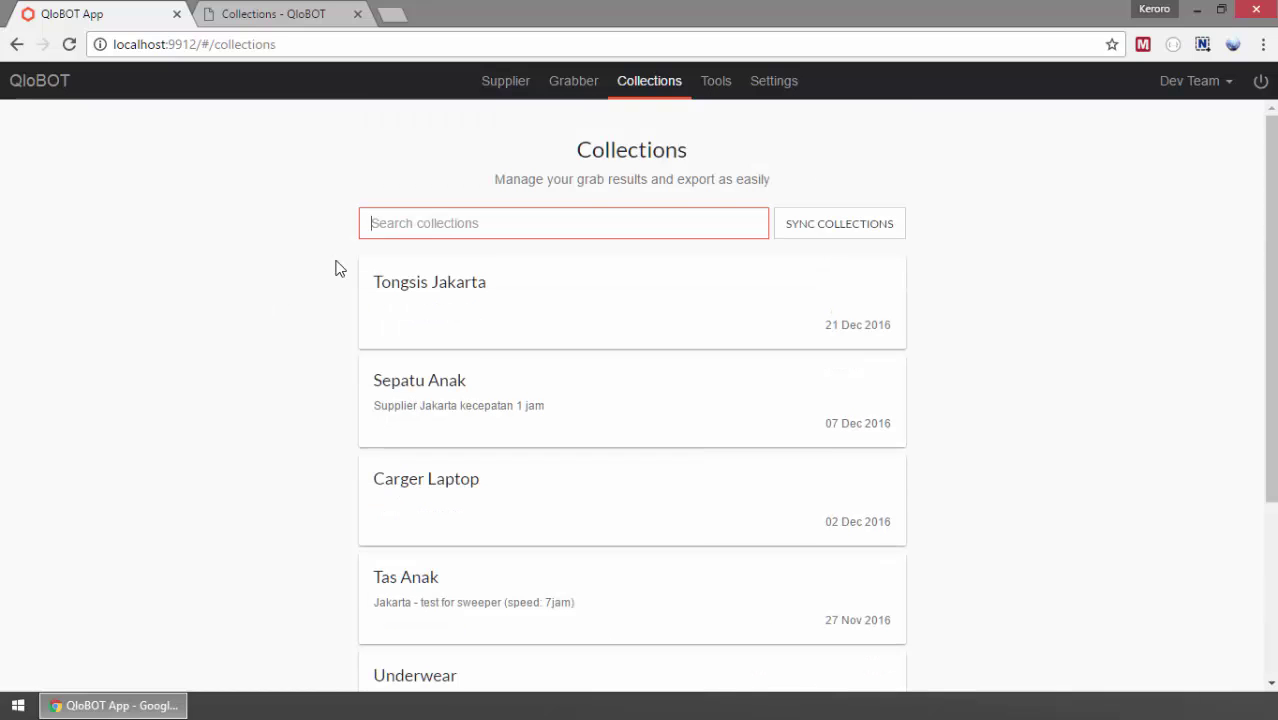
click(450, 328)
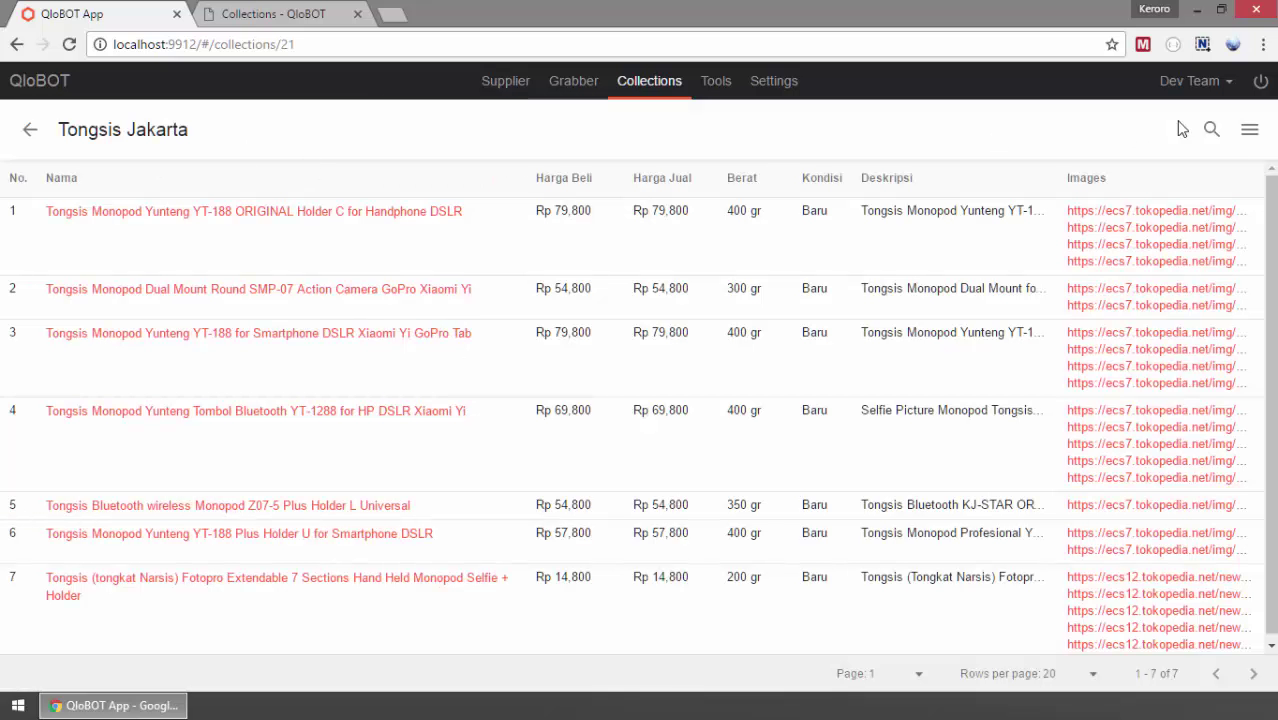
- Search the Tongsis Jakarta products for "ori" and close the search
click(1211, 133)
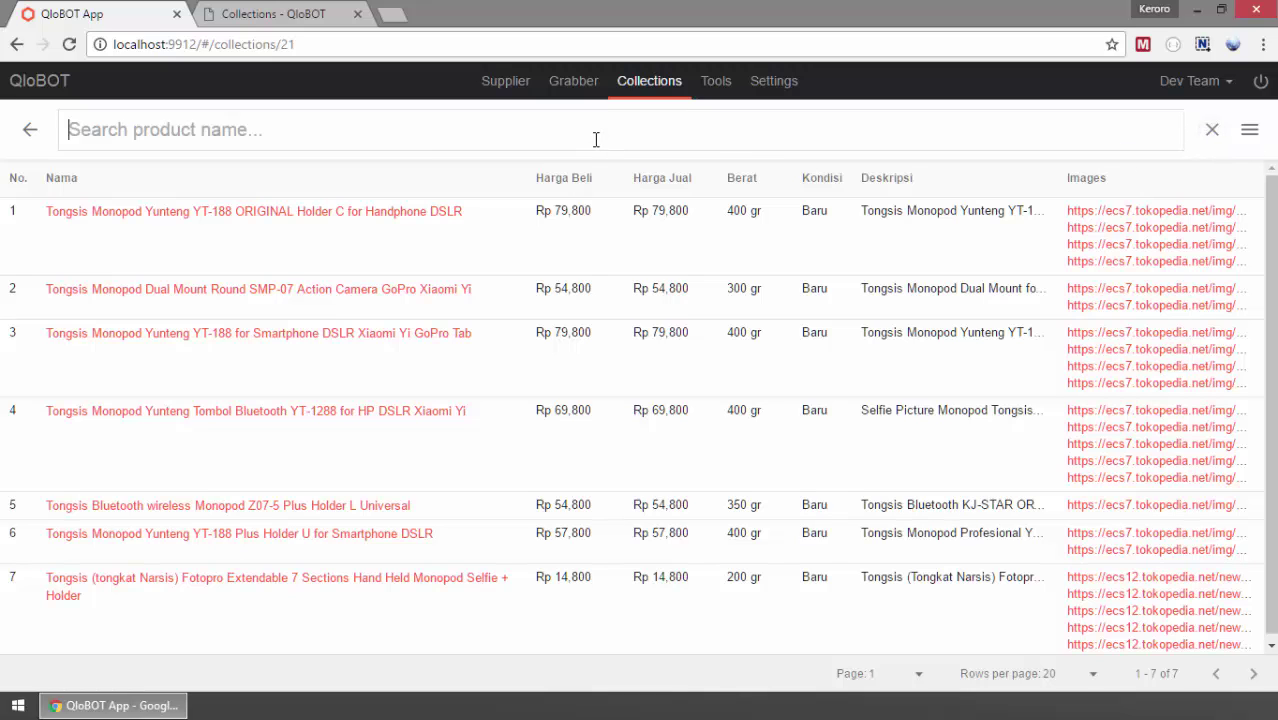
text(ori)
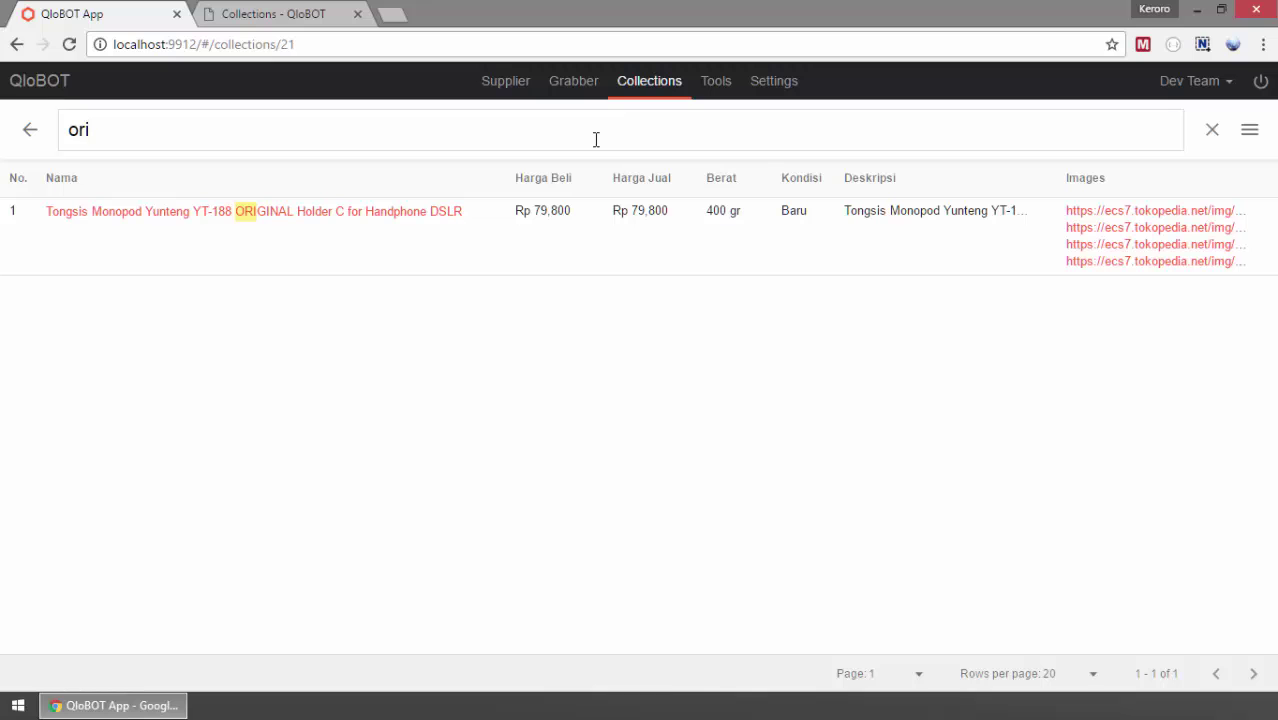
click(1213, 131)
- Switch to the QloBOT website's collections, search for "busa", and open the Busana Muslim collection
click(289, 11)
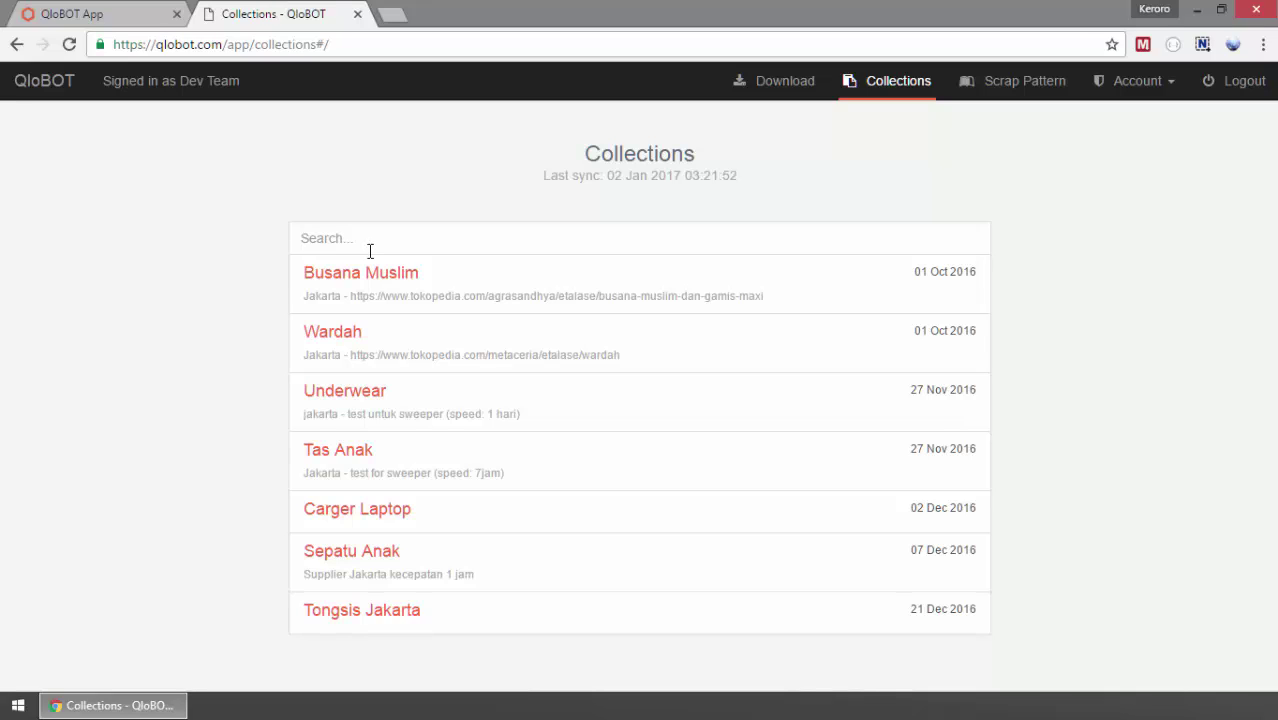
text(busa)
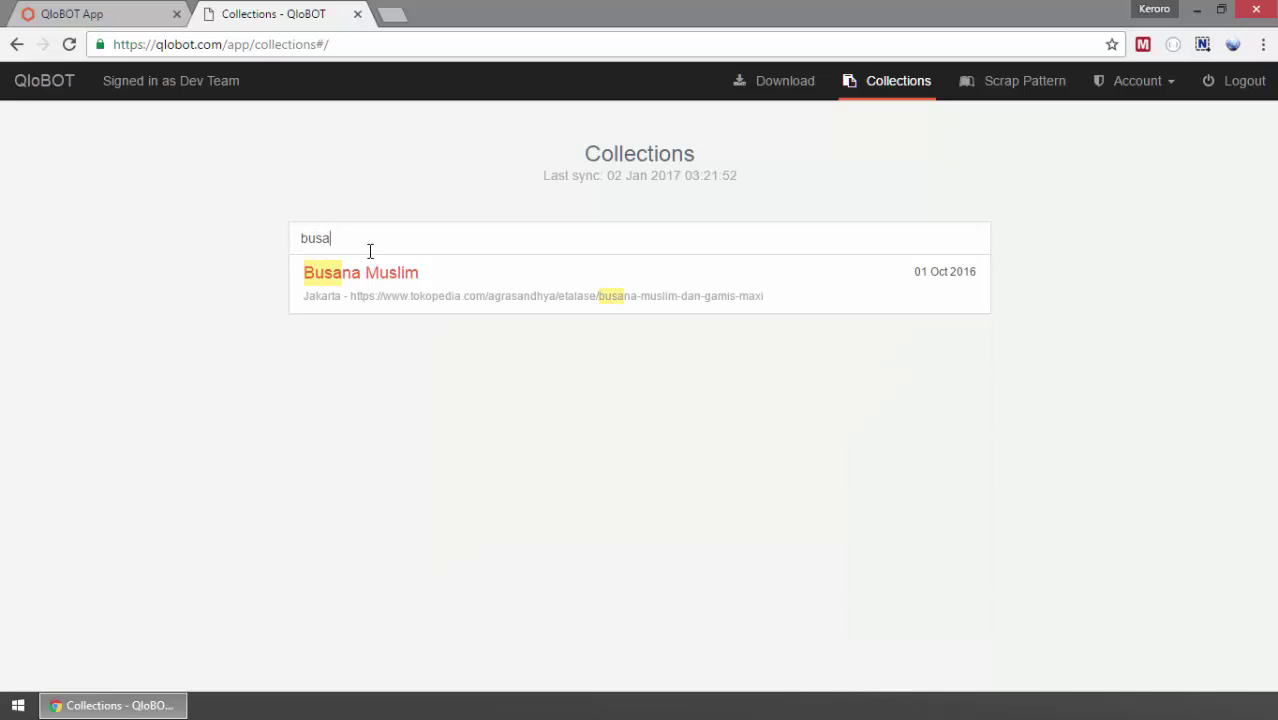
click(362, 272)
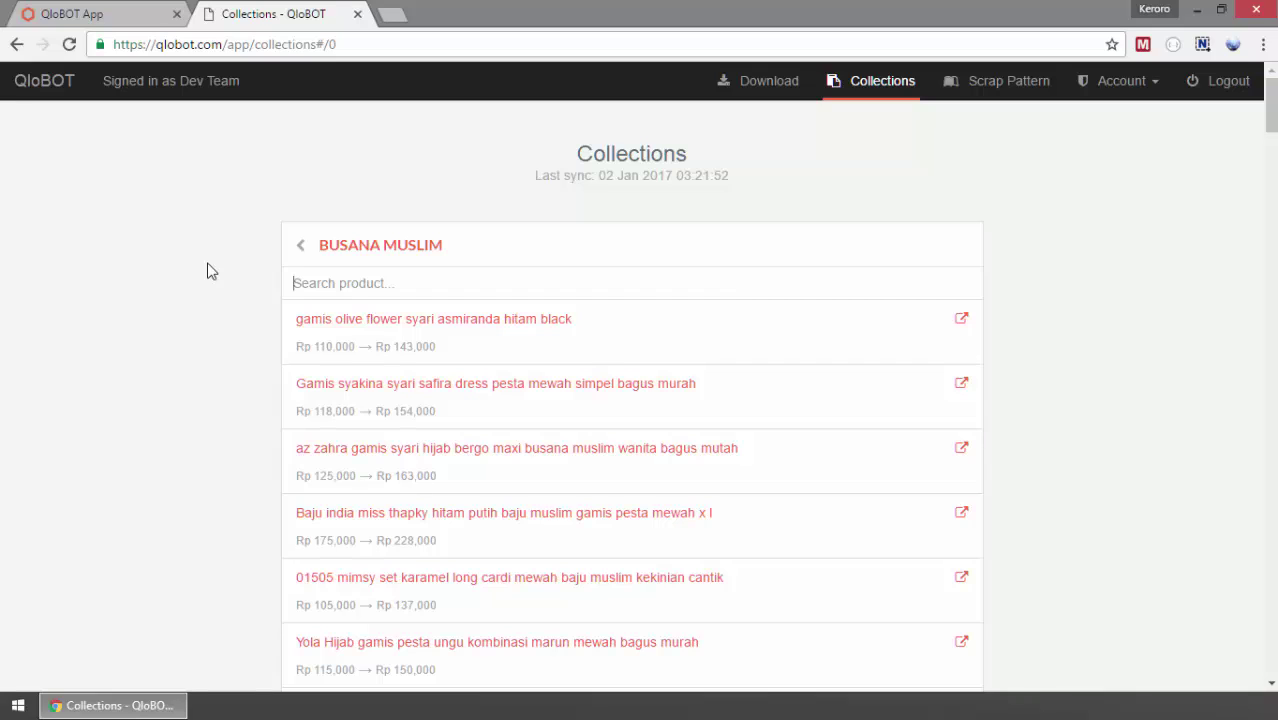
- Search Busana Muslim for "oli", read the olive gamis's description, and open its Tokopedia product page
text(oli)
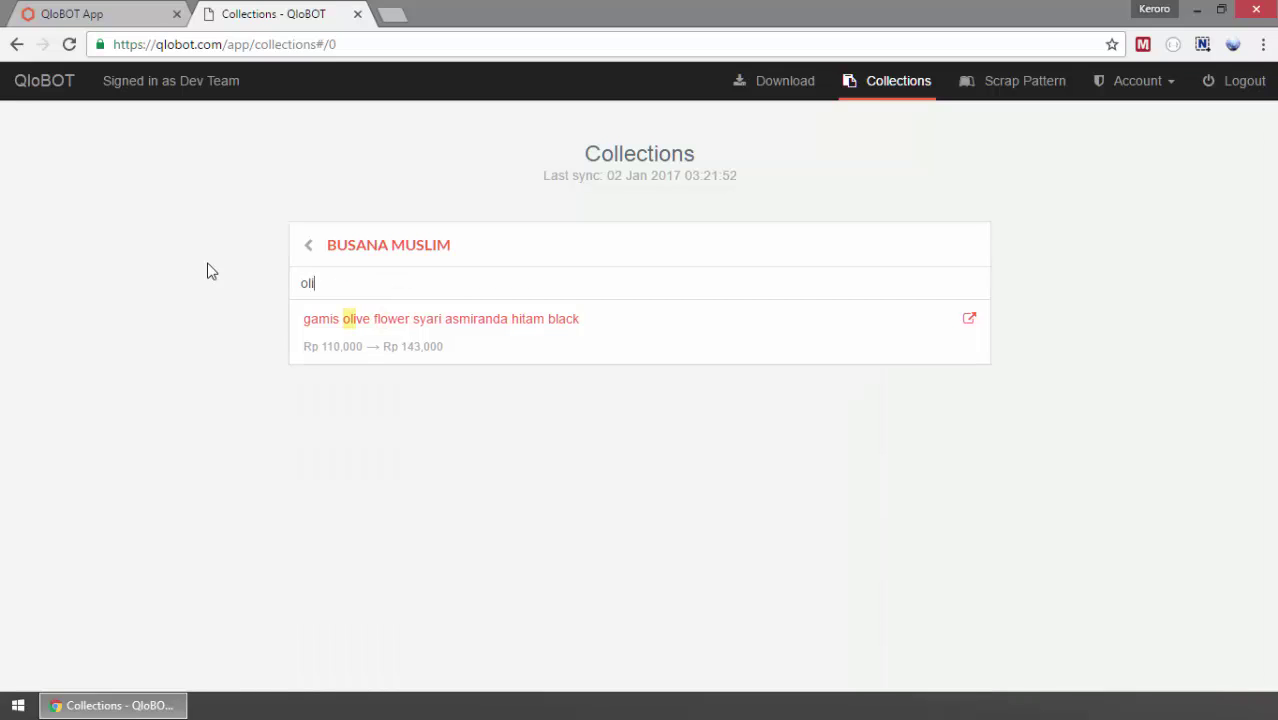
click(689, 330)
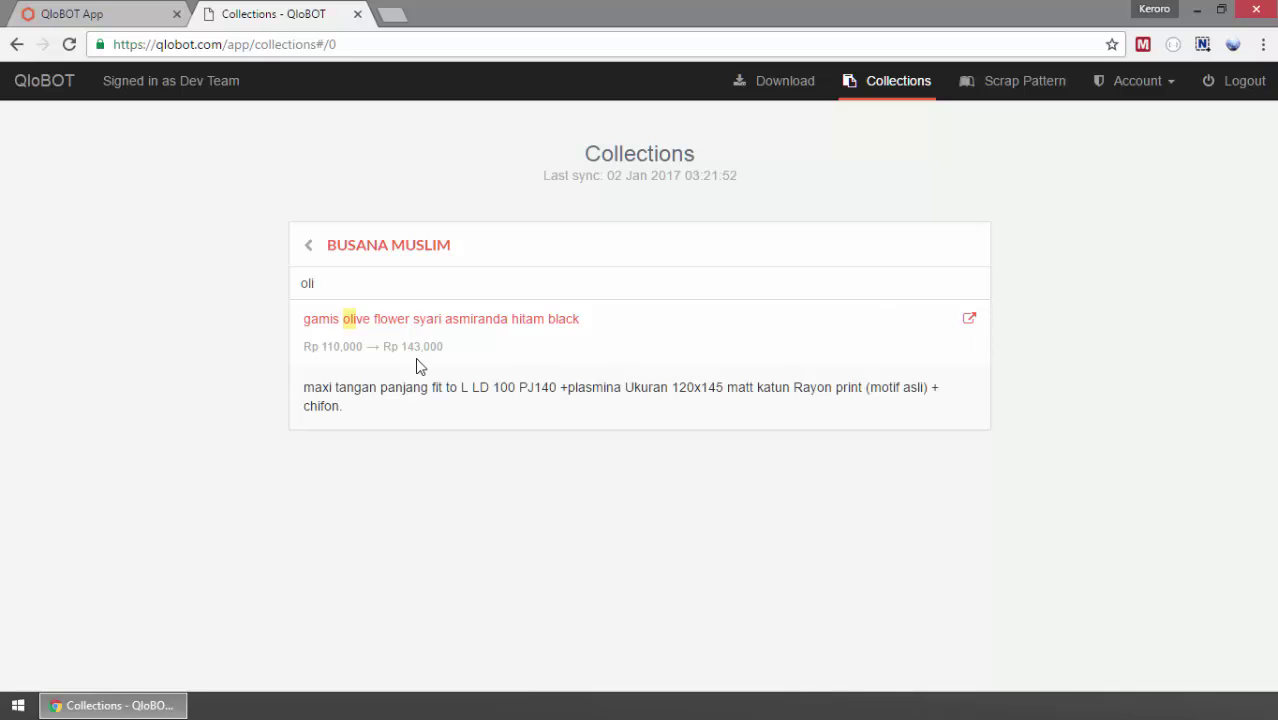
drag(305, 387, 392, 408)
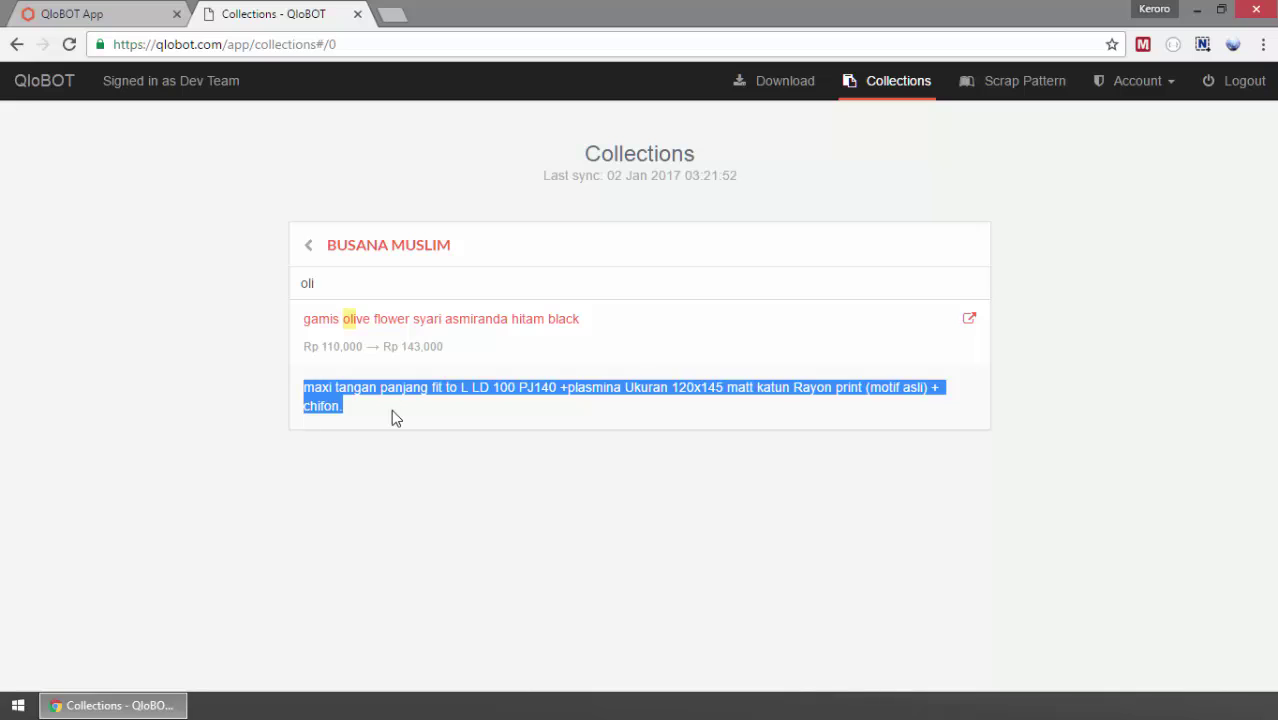
click(390, 409)
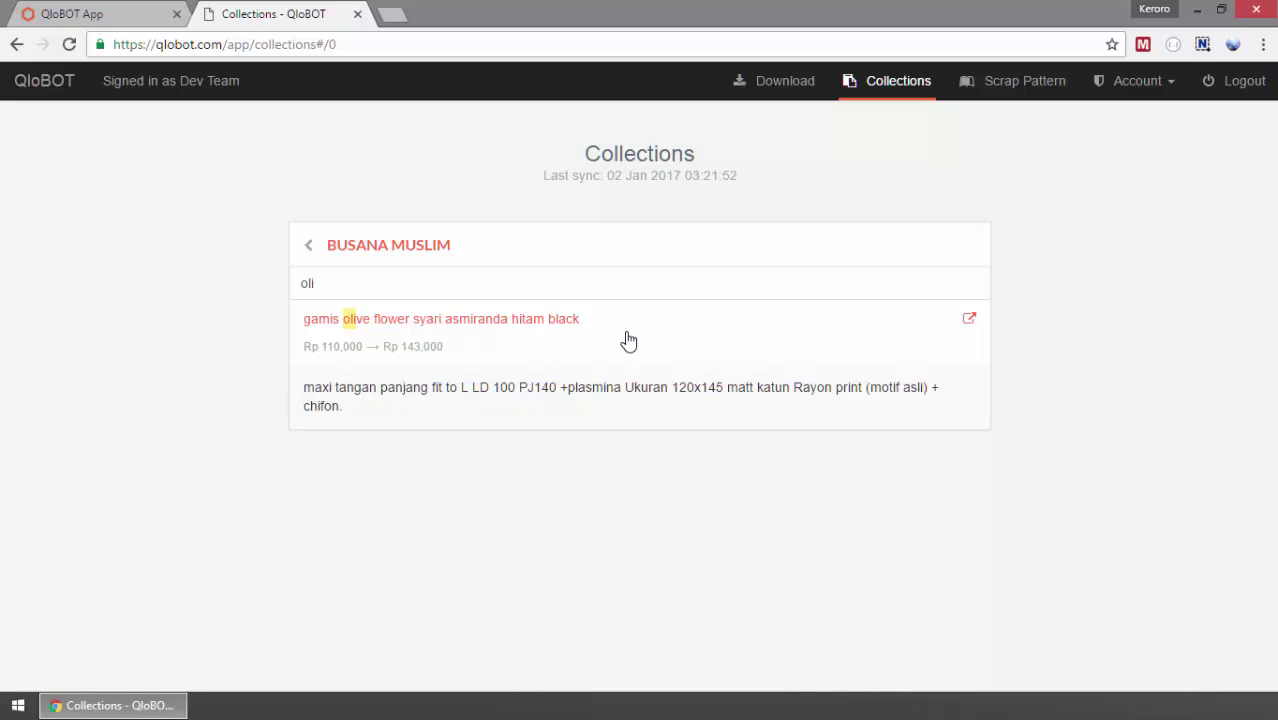
click(972, 323)
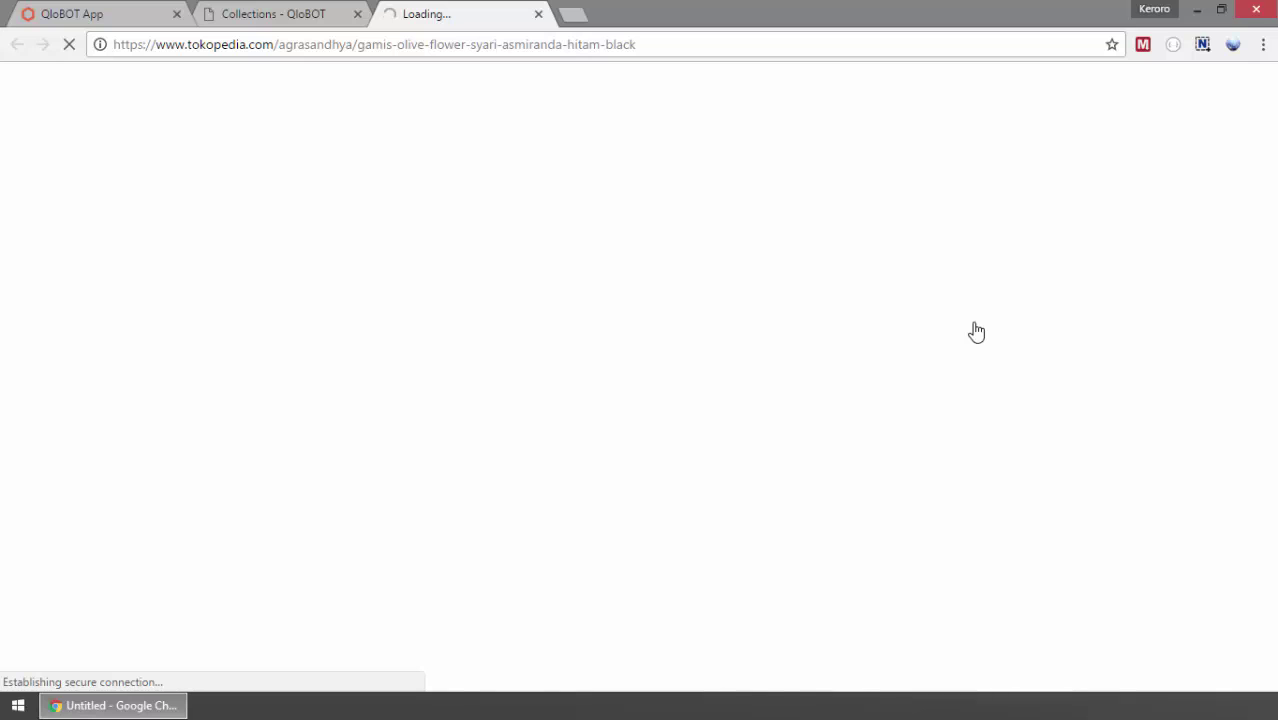
- View the olive gamis's Tokopedia product page, close it, and return from Busana Muslim to the website's list of collections
click(136, 22)
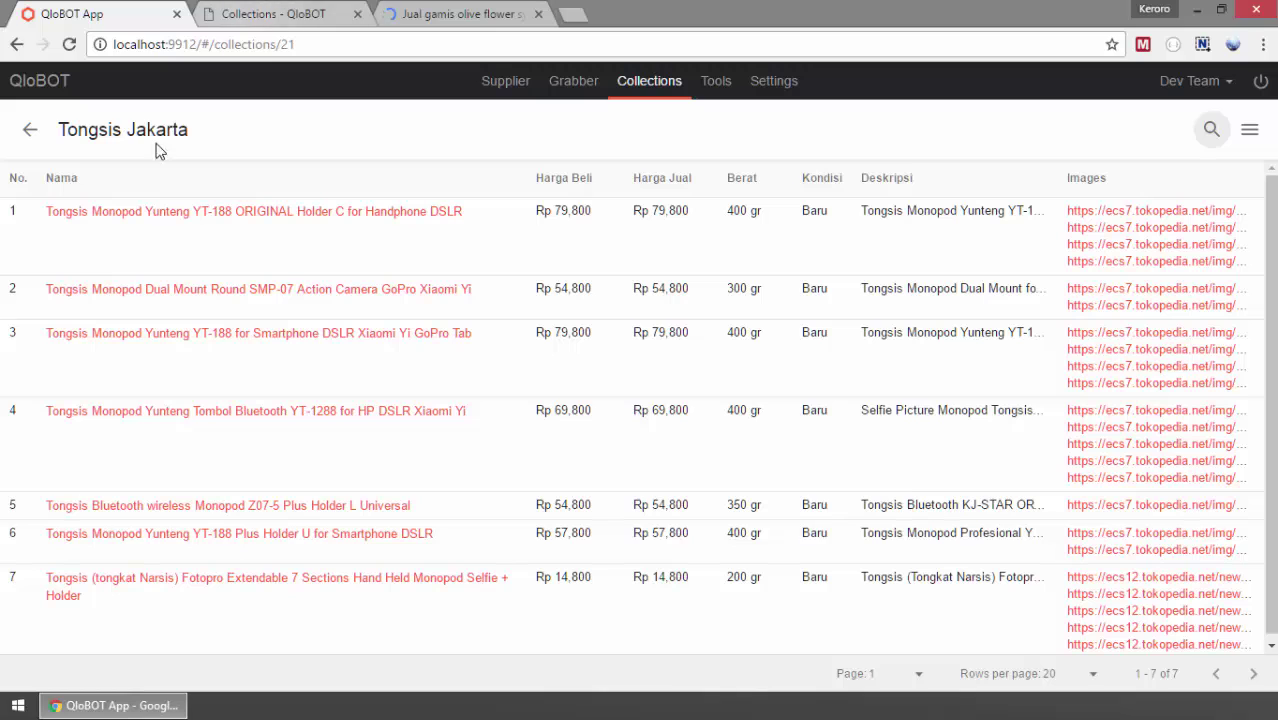
drag(70, 131, 198, 131)
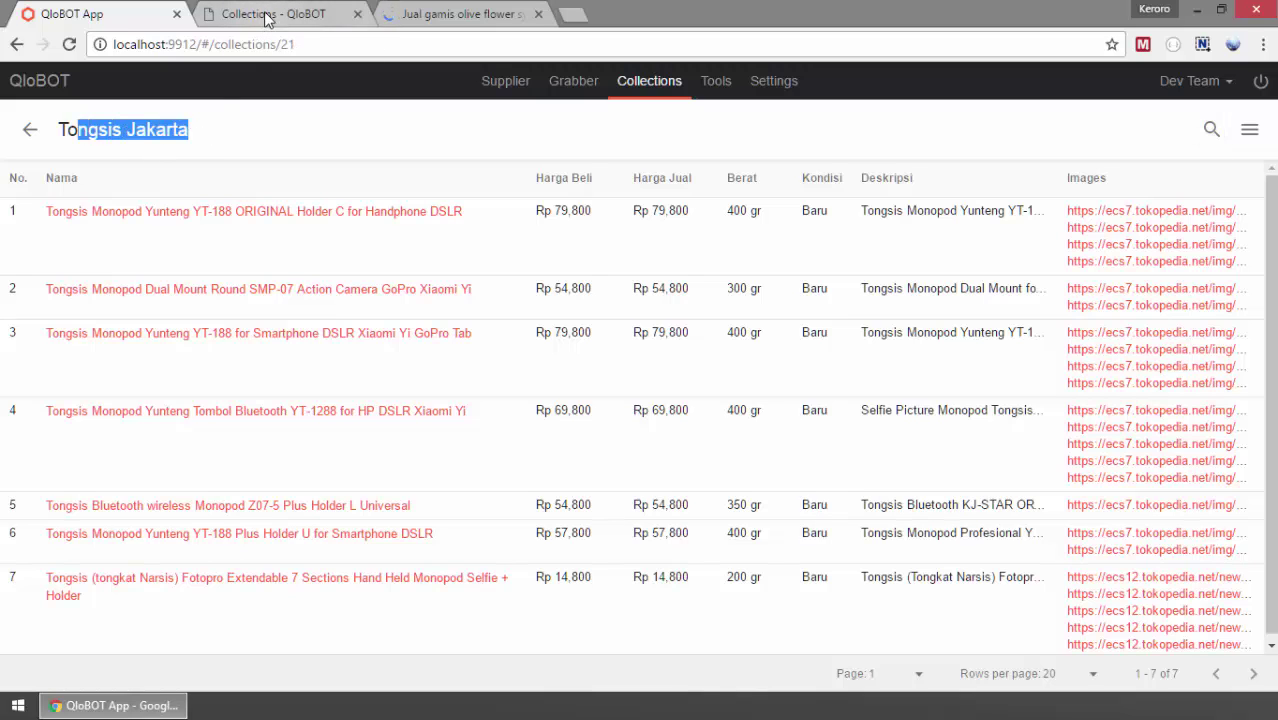
click(322, 22)
click(416, 18)
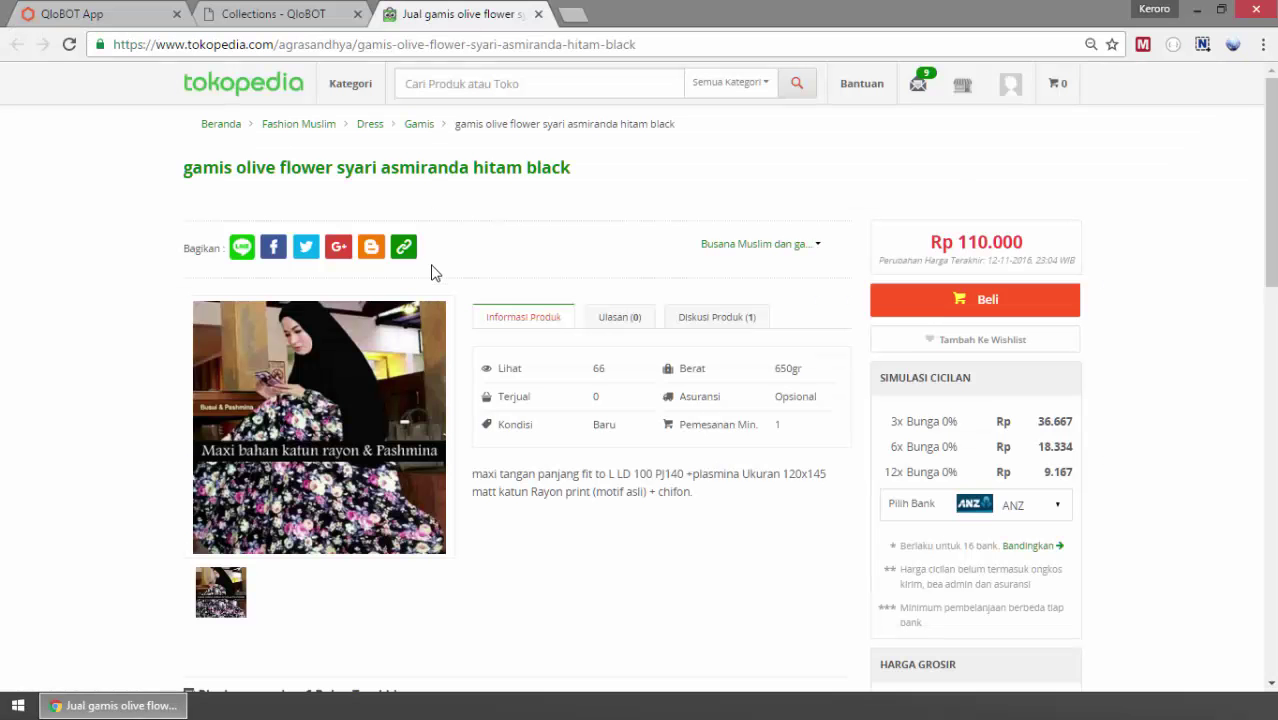
middle_click(470, 10)
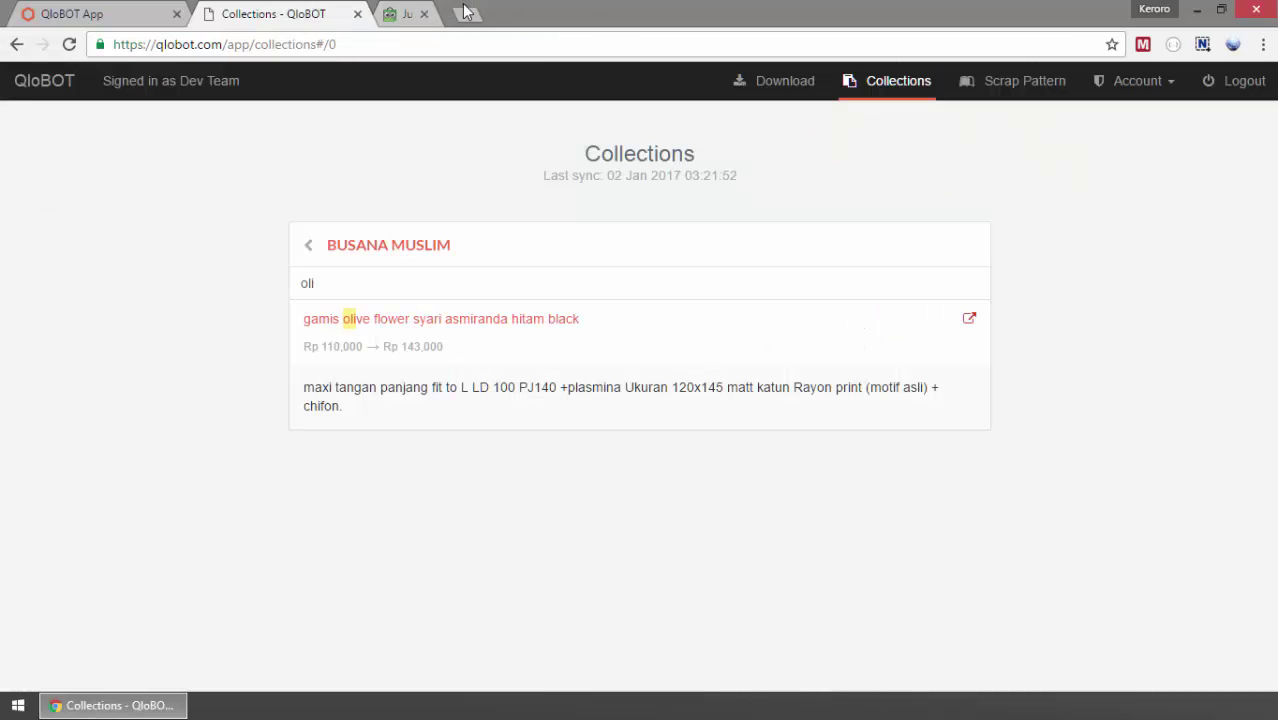
click(309, 247)
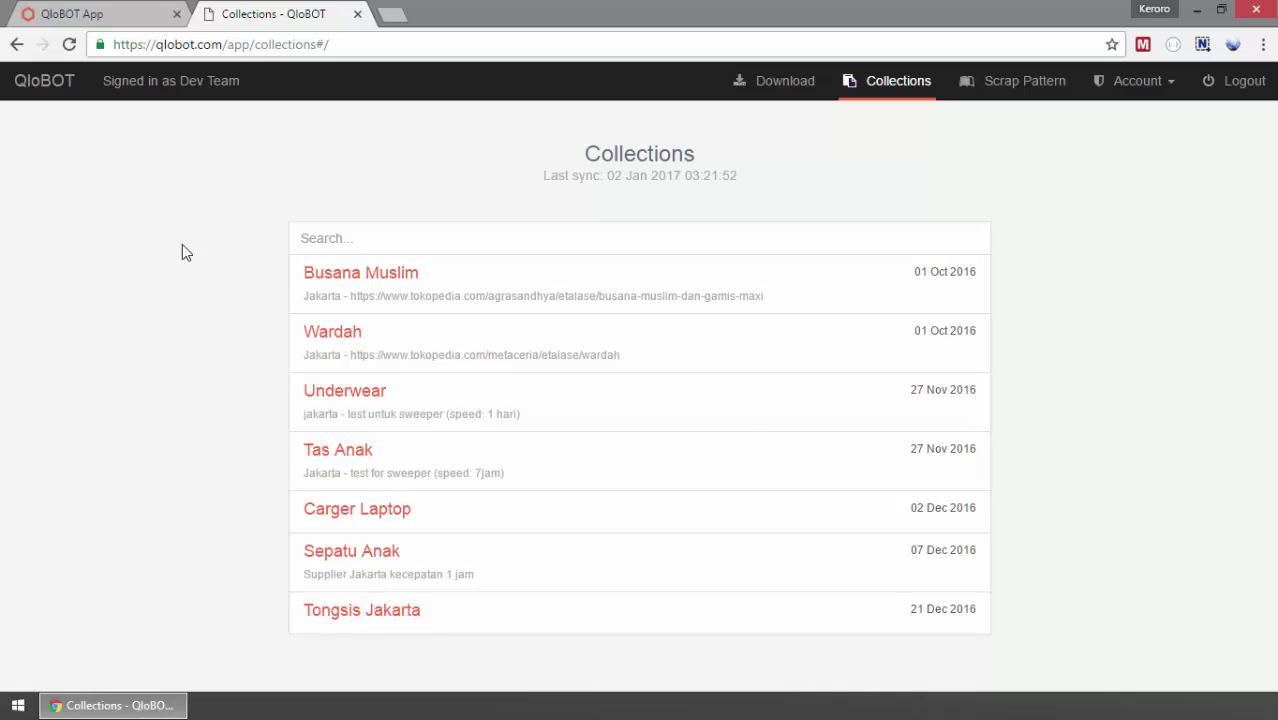
- Switch to the local QloBOT App, reopen the Tongsis Jakarta collection to view its data settings, and return to the collections list
click(136, 11)
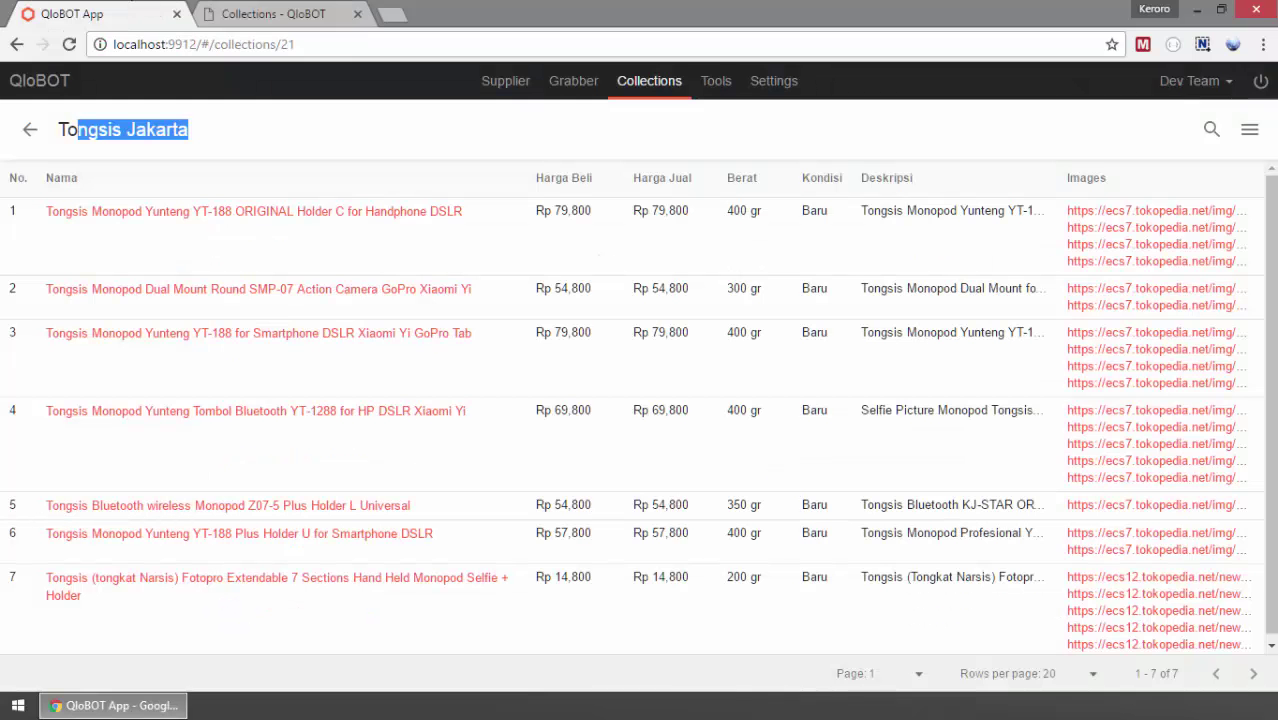
click(195, 145)
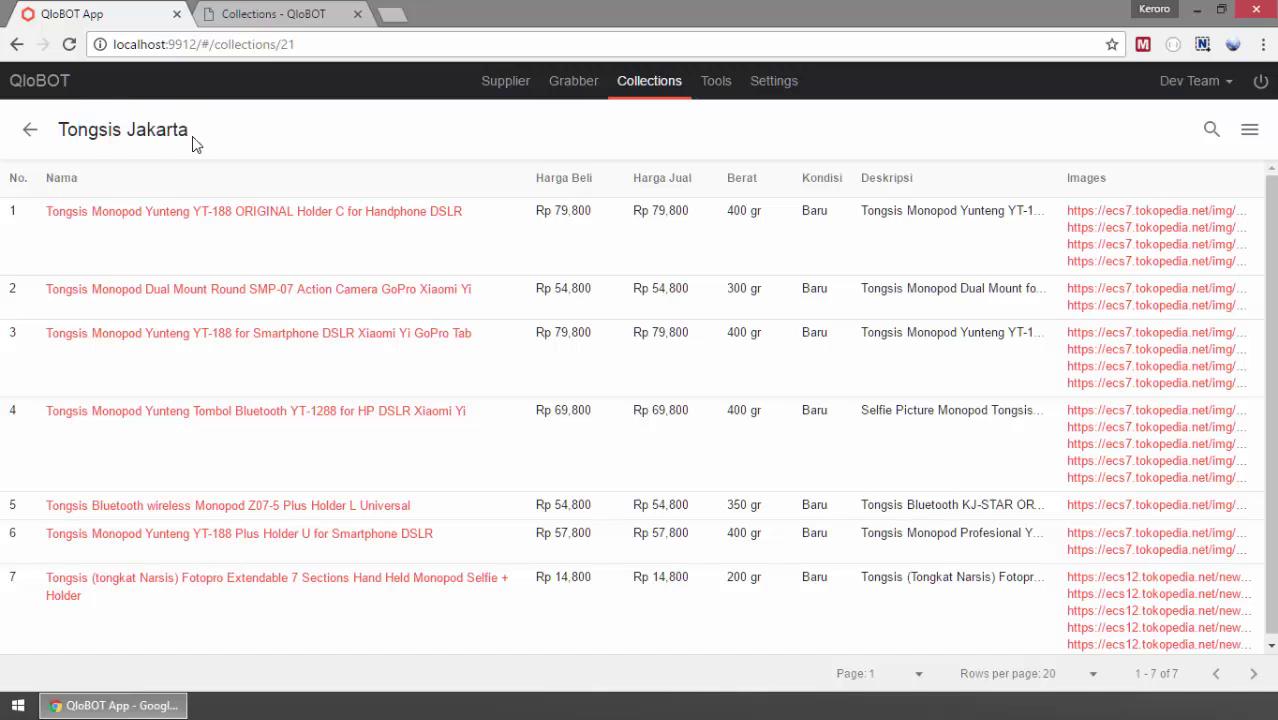
click(24, 143)
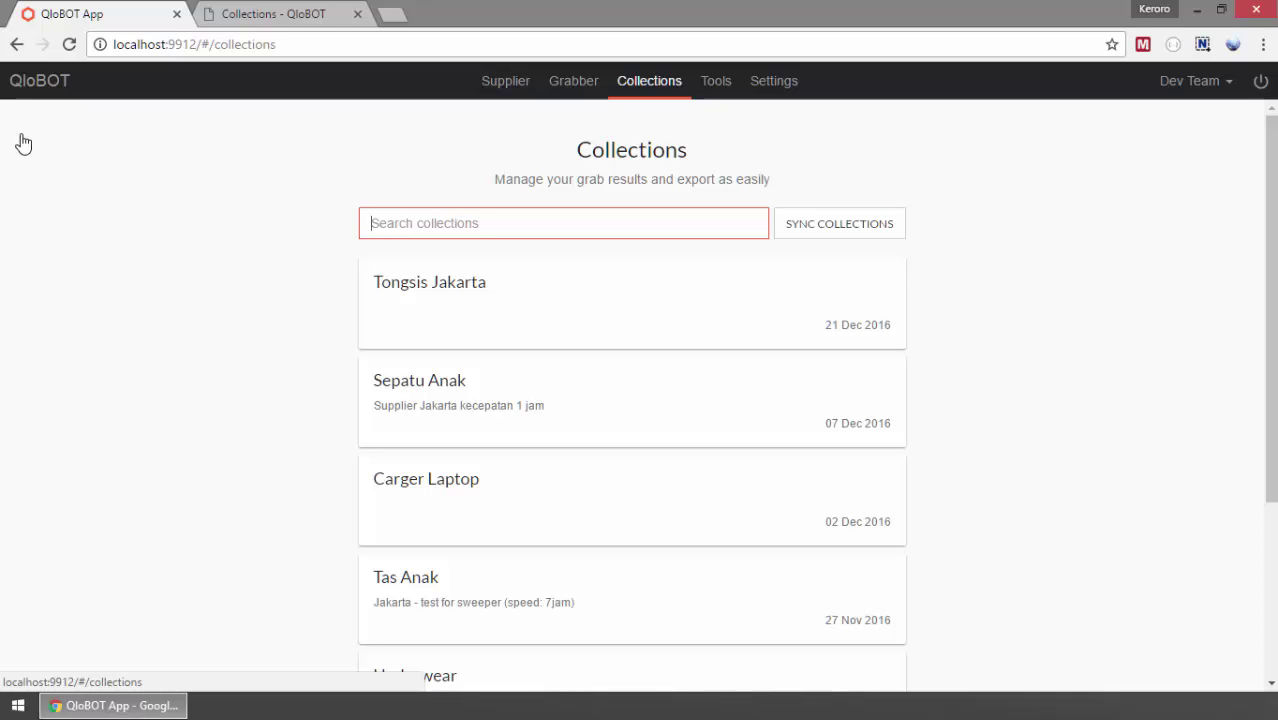
click(512, 303)
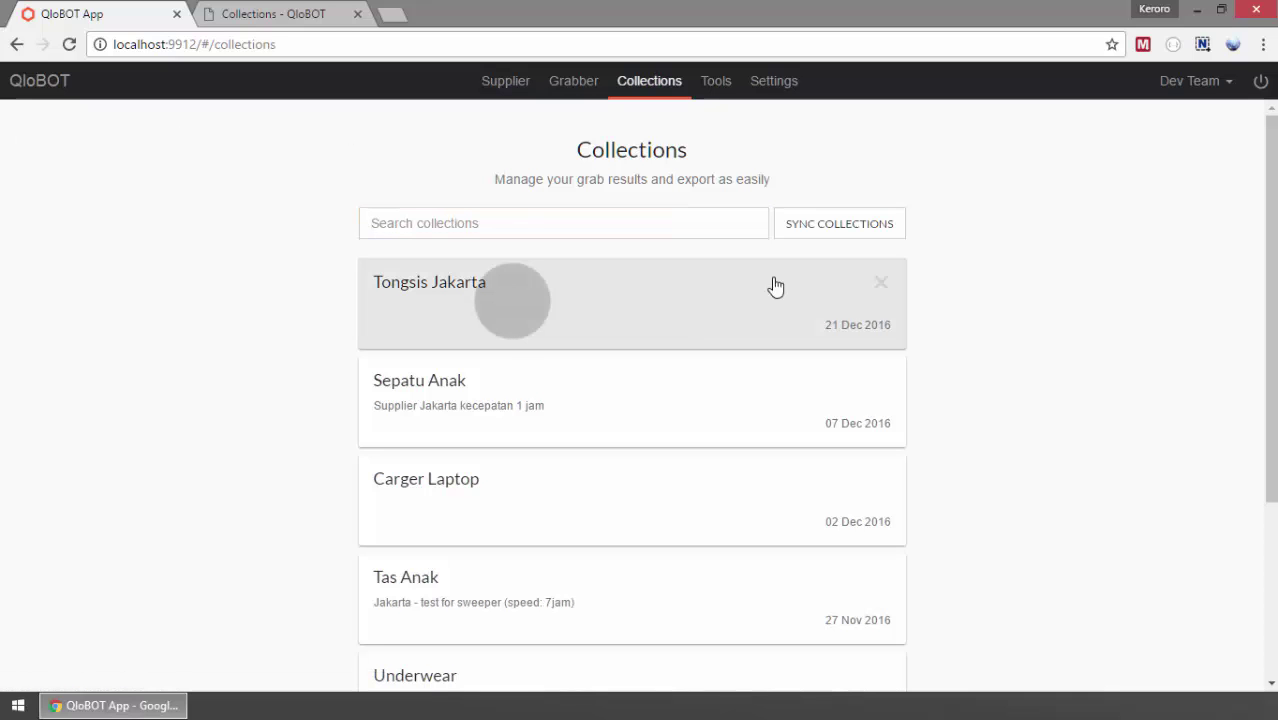
click(1249, 129)
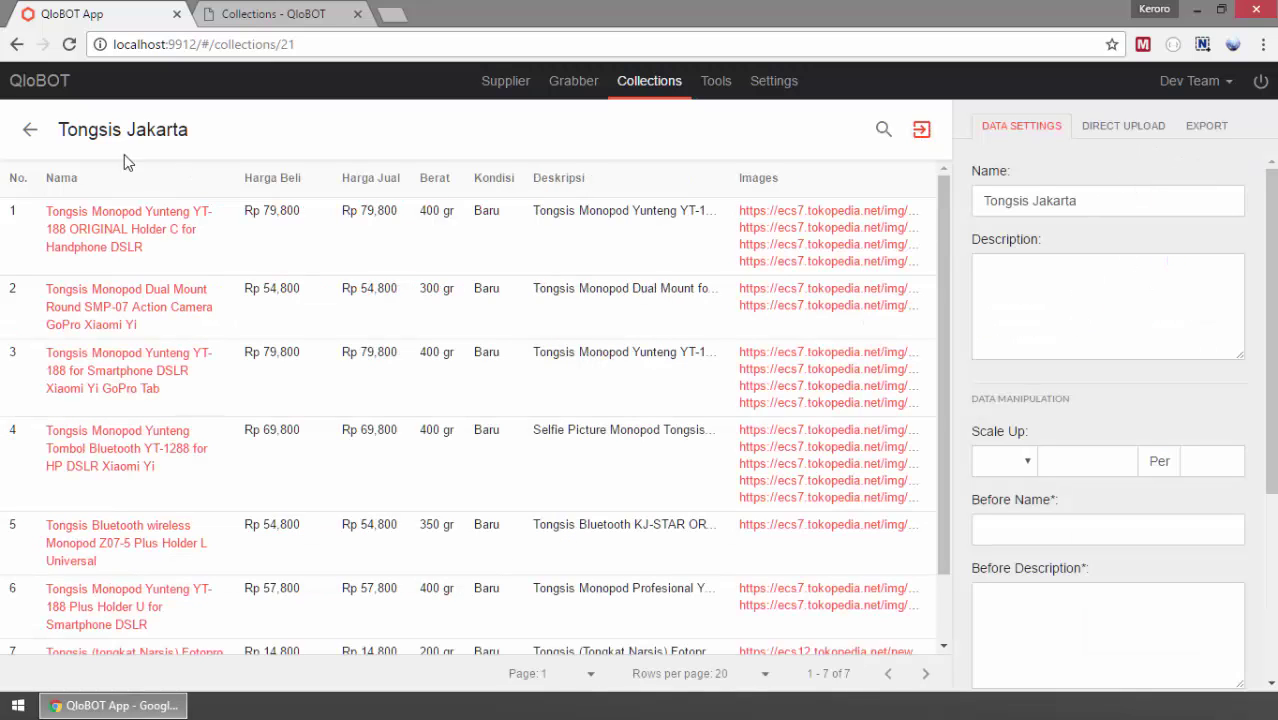
click(31, 131)
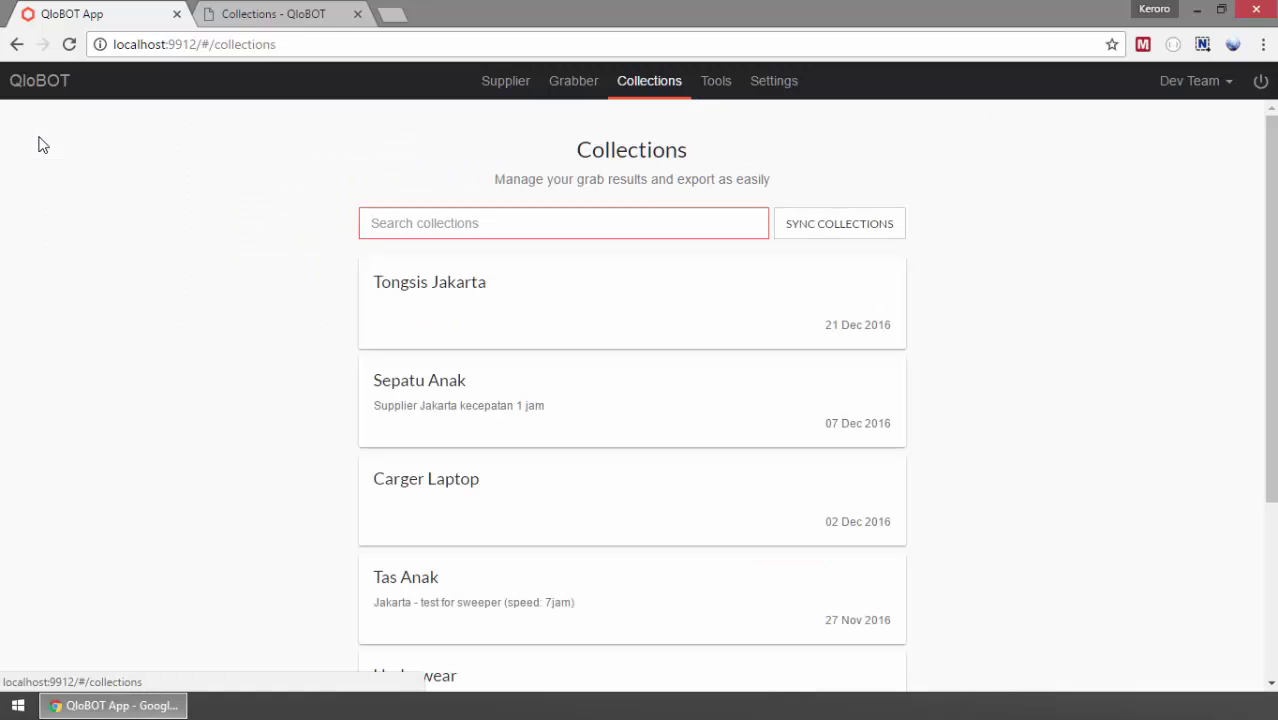